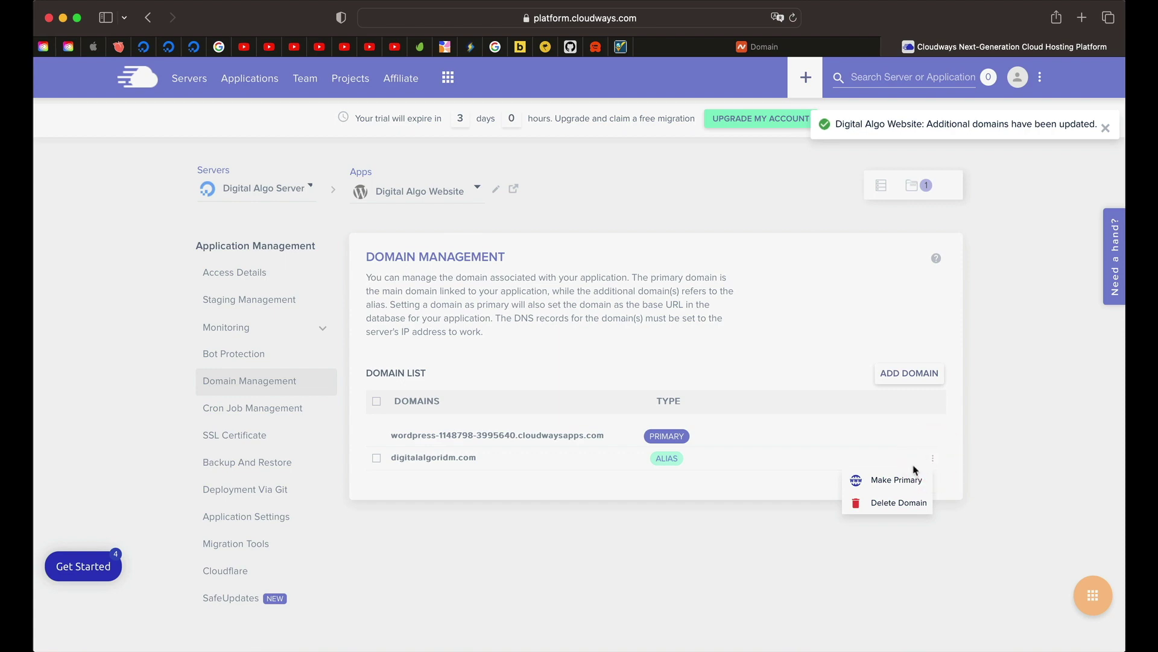
# Step: Make digitalalgoridm.com primary, install its Let's Encrypt certificate, and view the app's access details
pyautogui.click(901, 481)
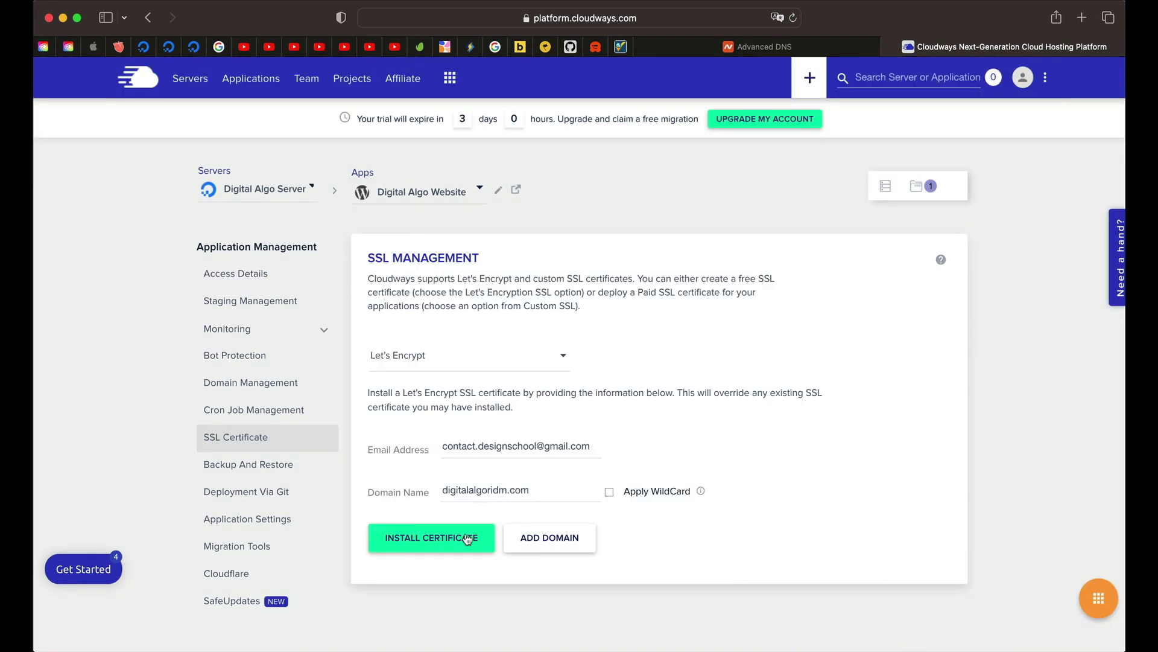
pyautogui.click(467, 538)
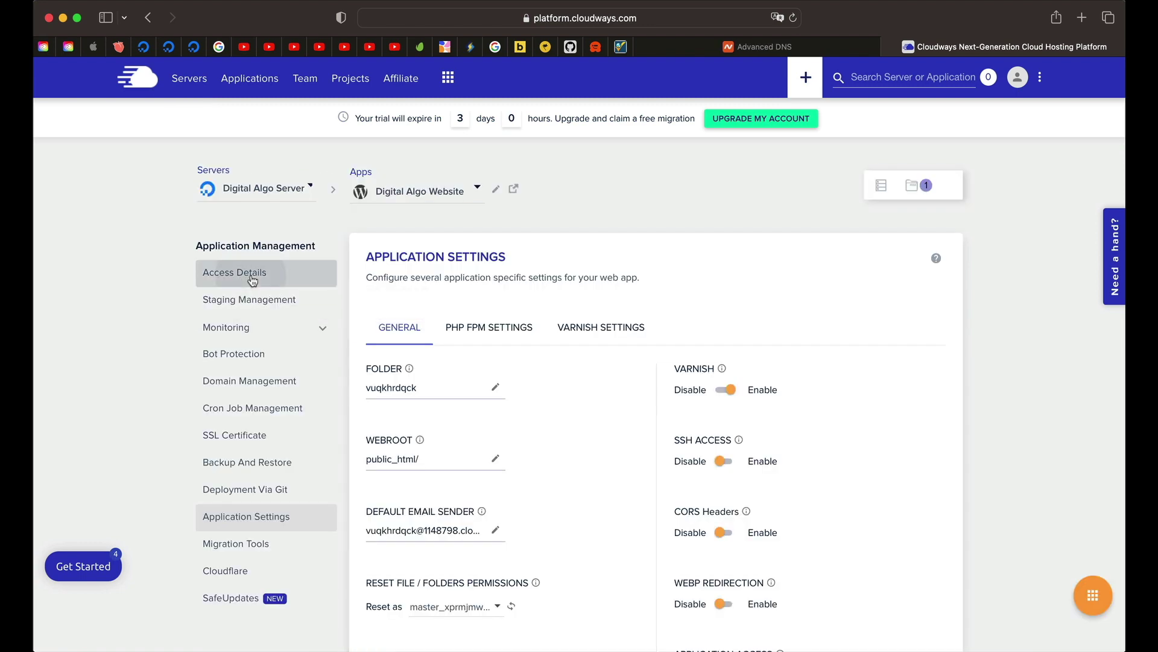
pyautogui.click(246, 273)
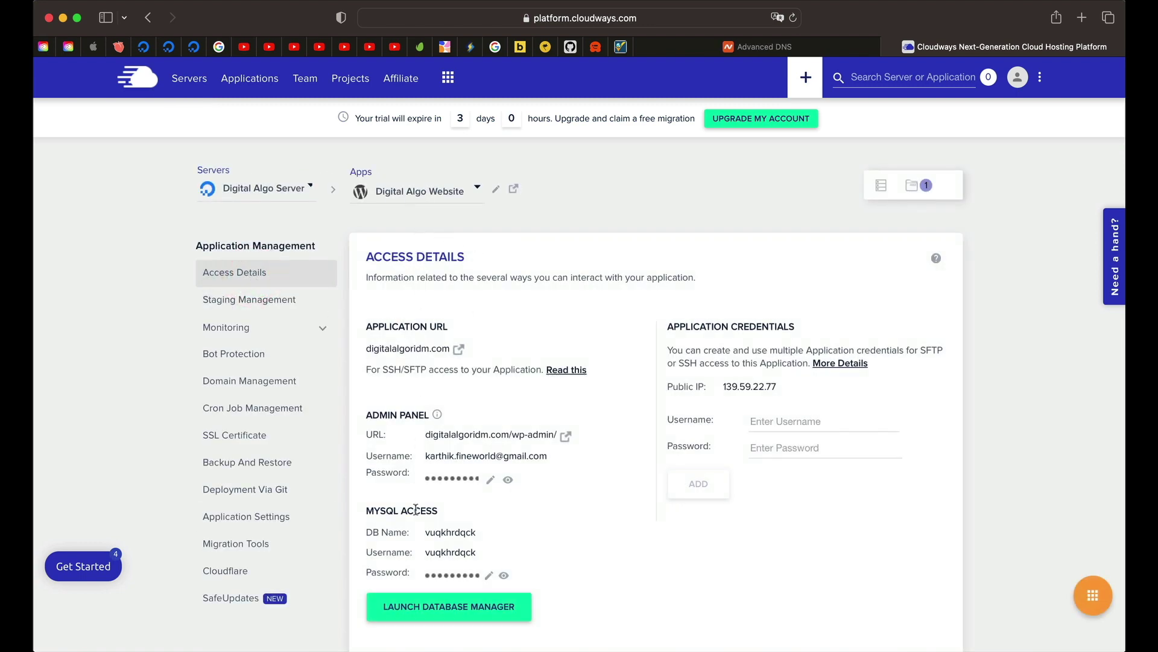
pyautogui.scroll(-2, 420, 503)
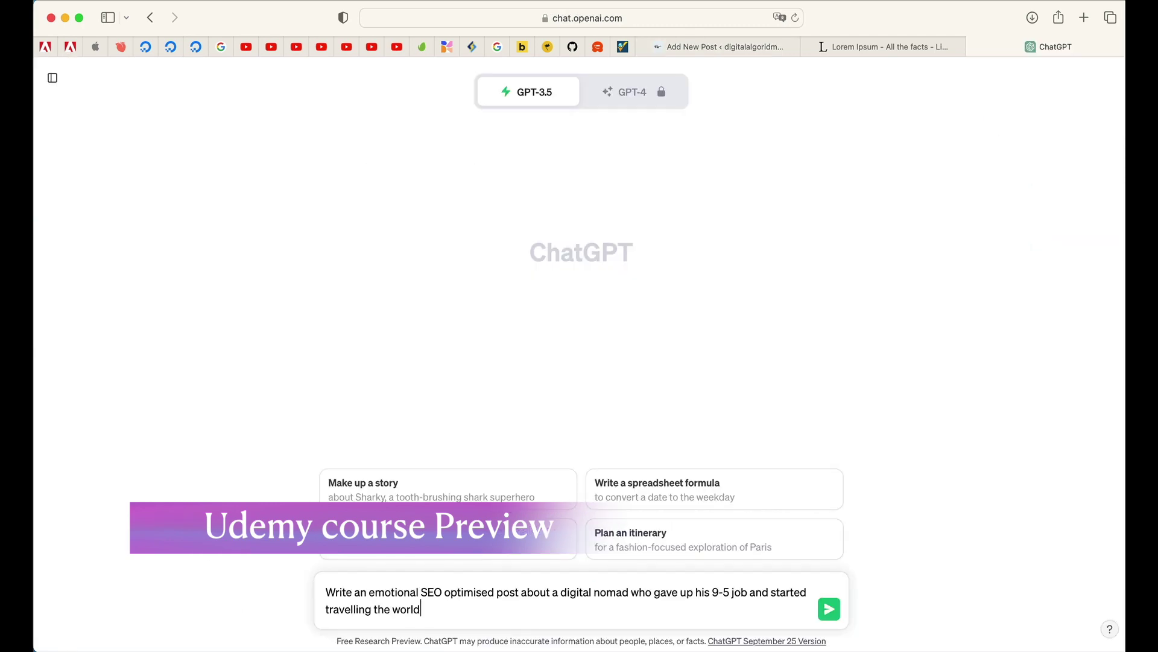
# Step: Submit the ChatGPT blog prompt, make the paragraph background black, and space container items evenly
pyautogui.press('Return')
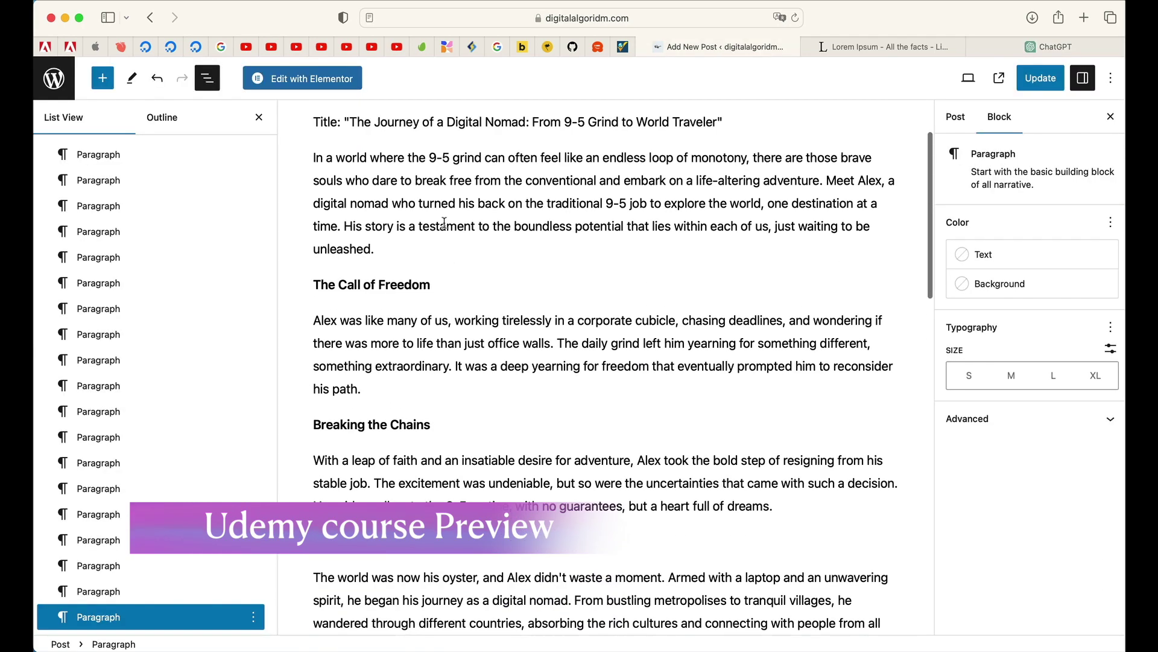
pyautogui.scroll(2, 603, 362)
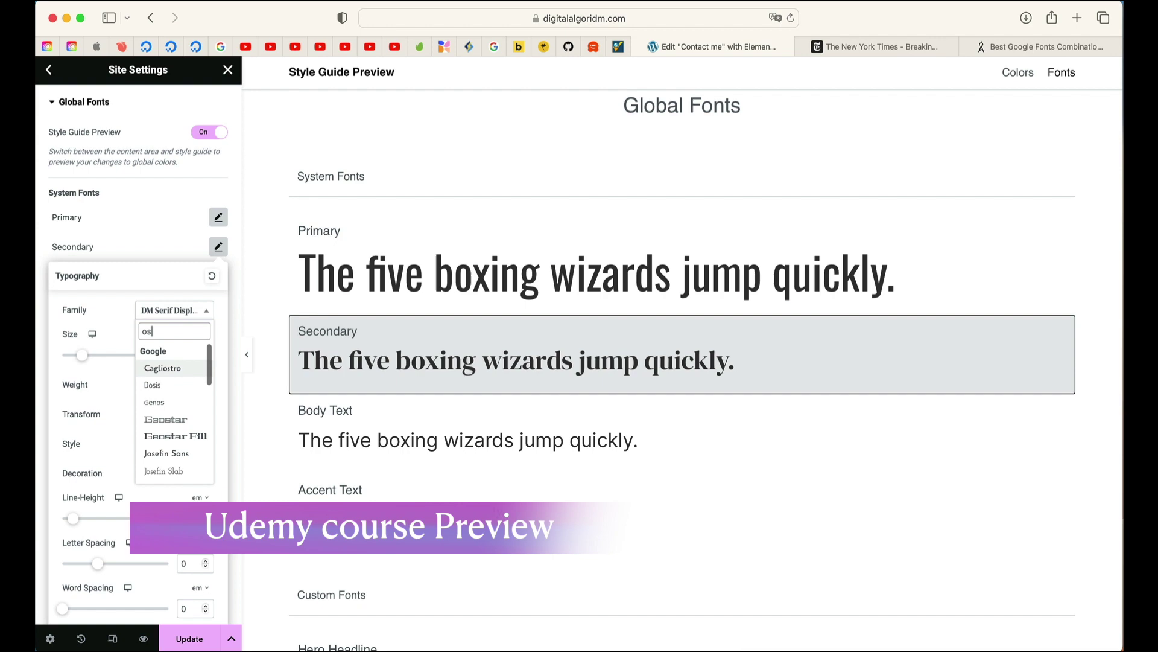
pyautogui.write('wa')
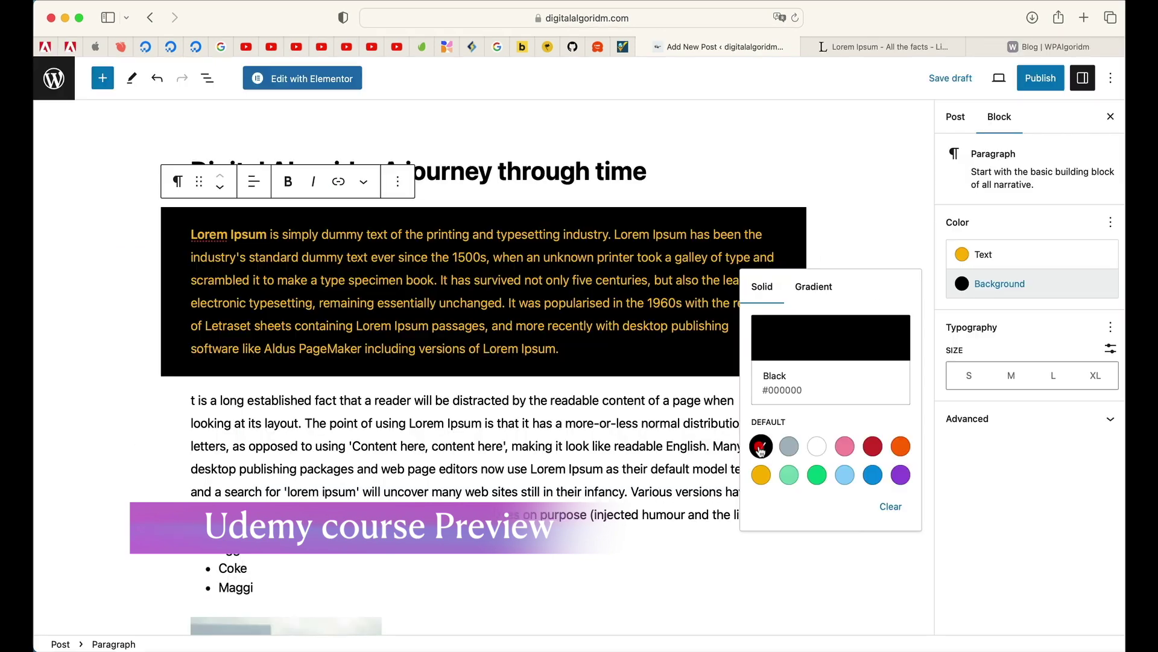
pyautogui.click(762, 447)
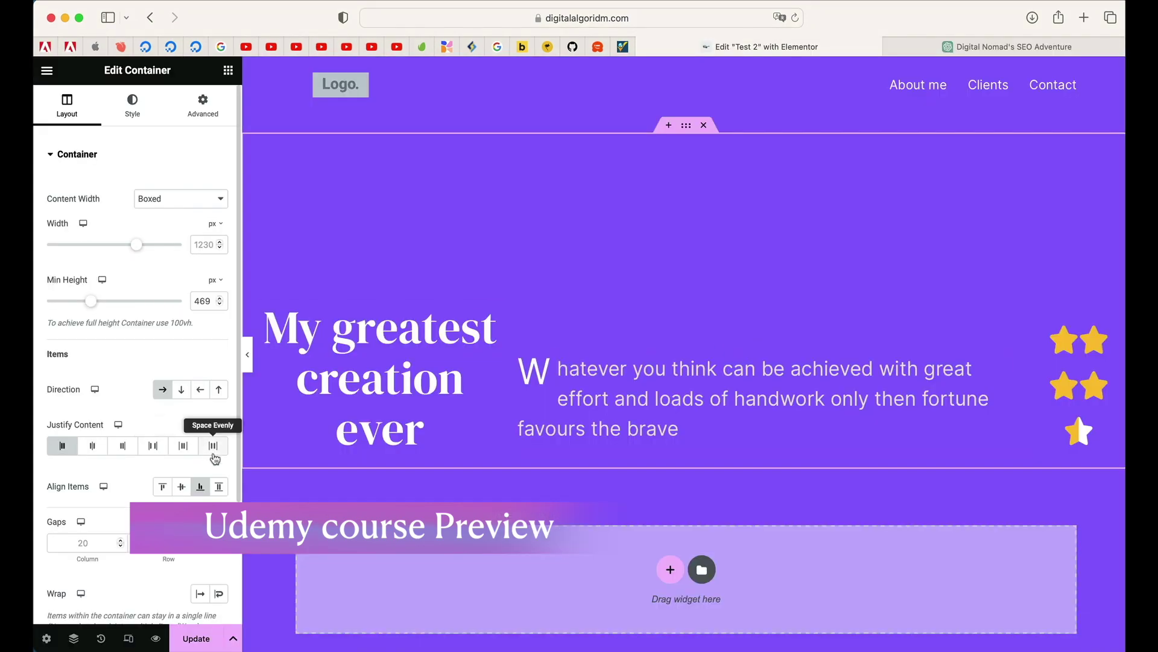
pyautogui.click(213, 447)
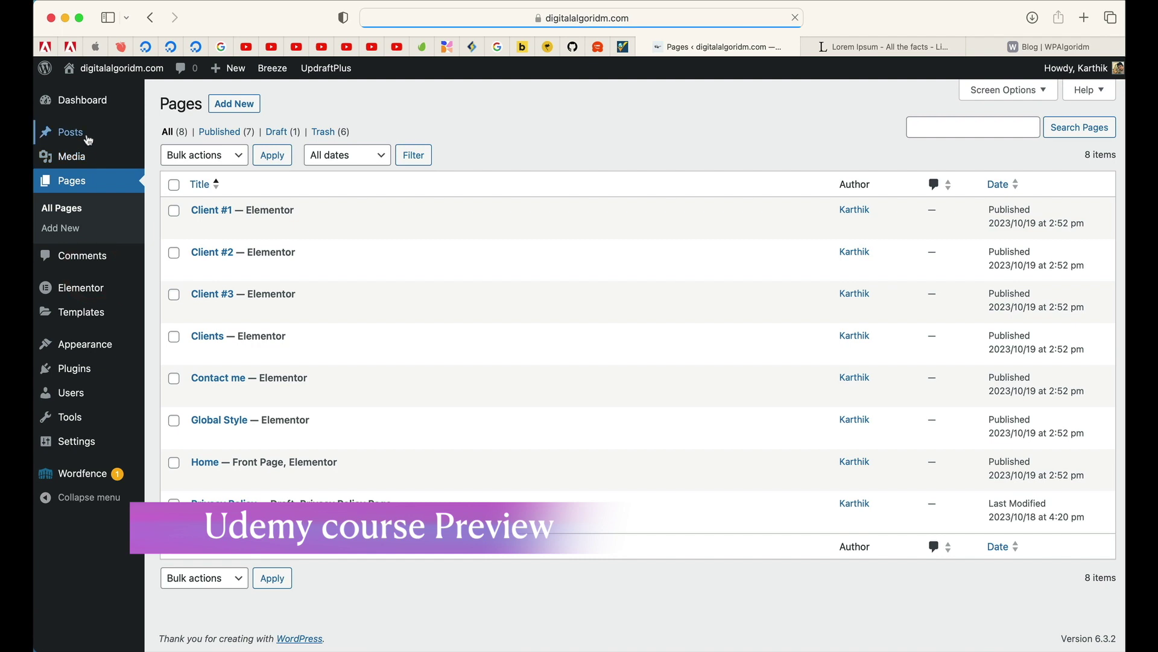
pyautogui.moveTo(88, 140)
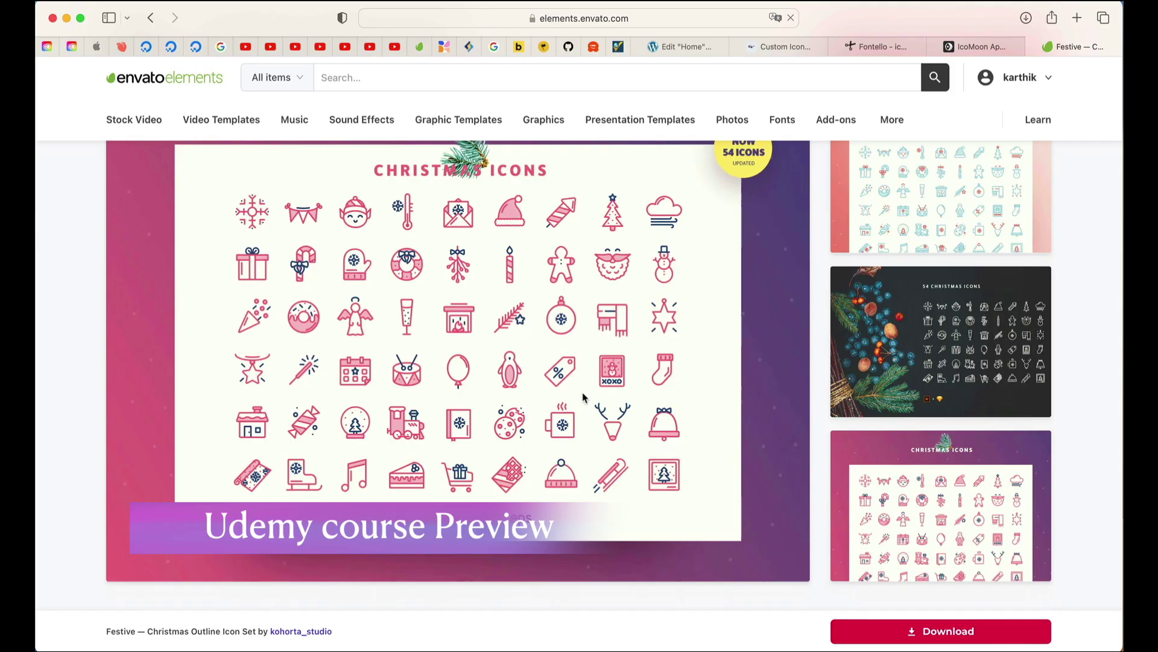
pyautogui.scroll(-5, 399, 426)
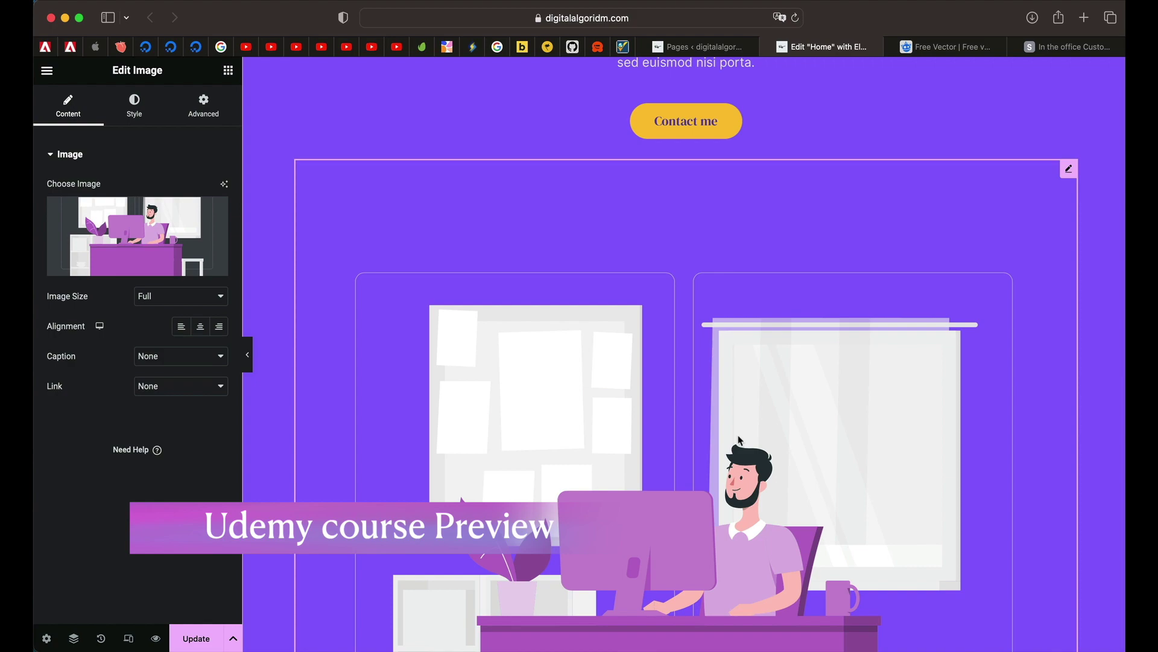
pyautogui.scroll(2, 1110, 485)
pyautogui.click(965, 47)
pyautogui.scroll(-5, 789, 321)
pyautogui.scroll(4, 789, 321)
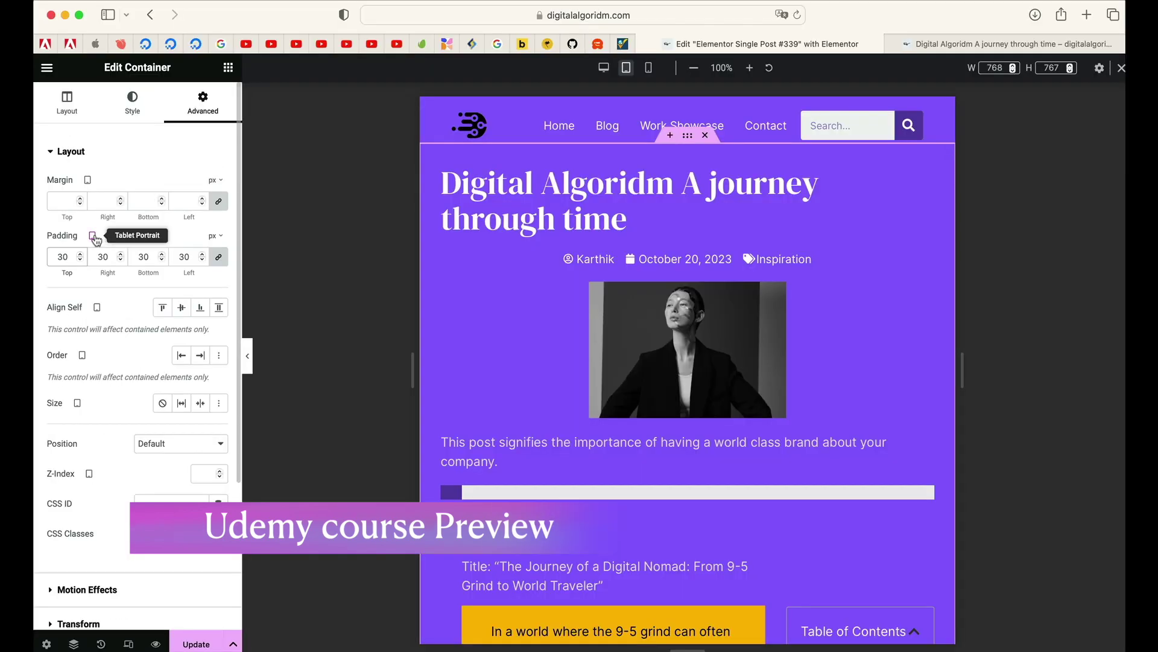
# Step: Switch padding to Mobile and set the container's linked padding to 10 on all sides
pyautogui.click(94, 235)
pyautogui.click(92, 282)
pyautogui.click(64, 258)
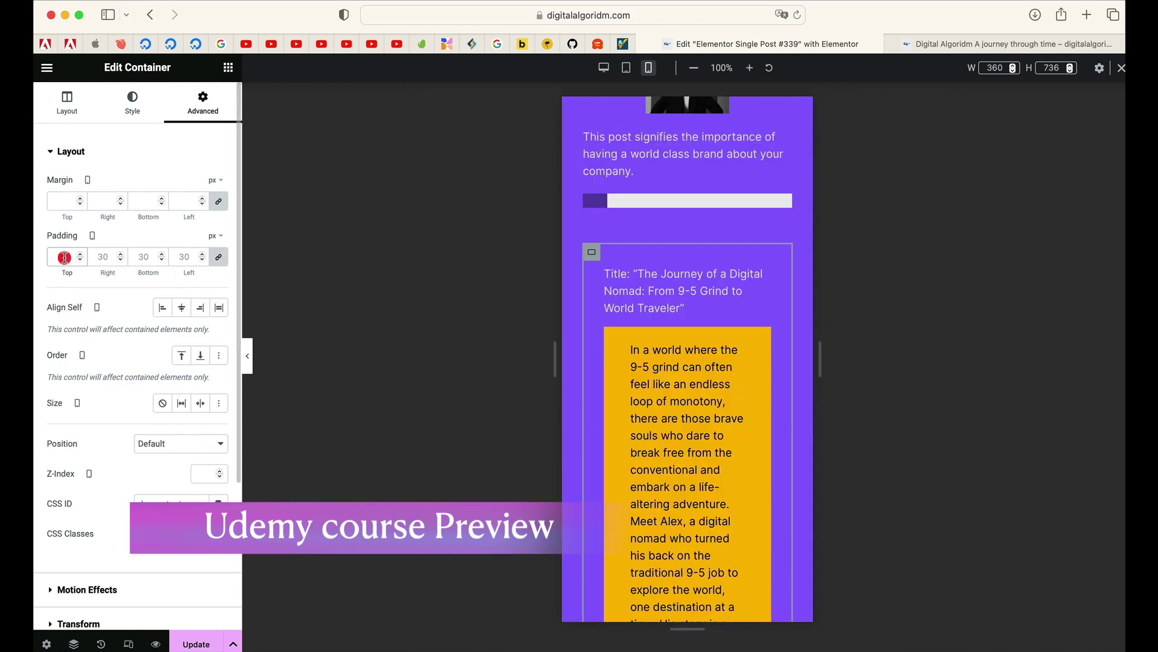
pyautogui.write('0')
pyautogui.press('BackSpace')
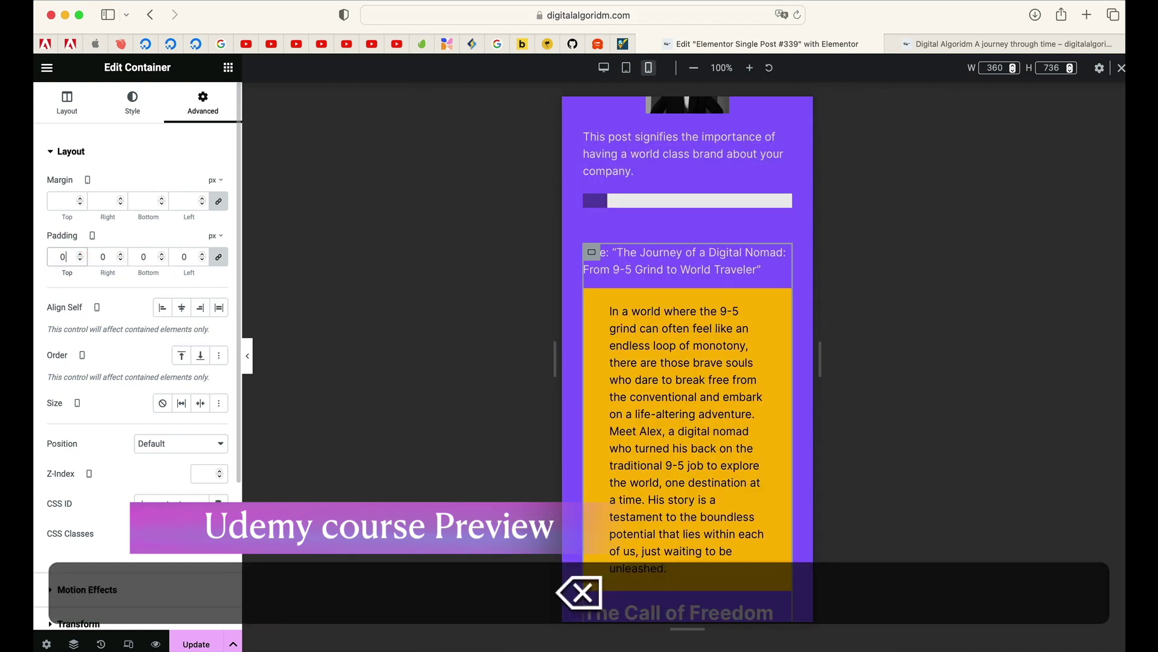
pyautogui.write('10')
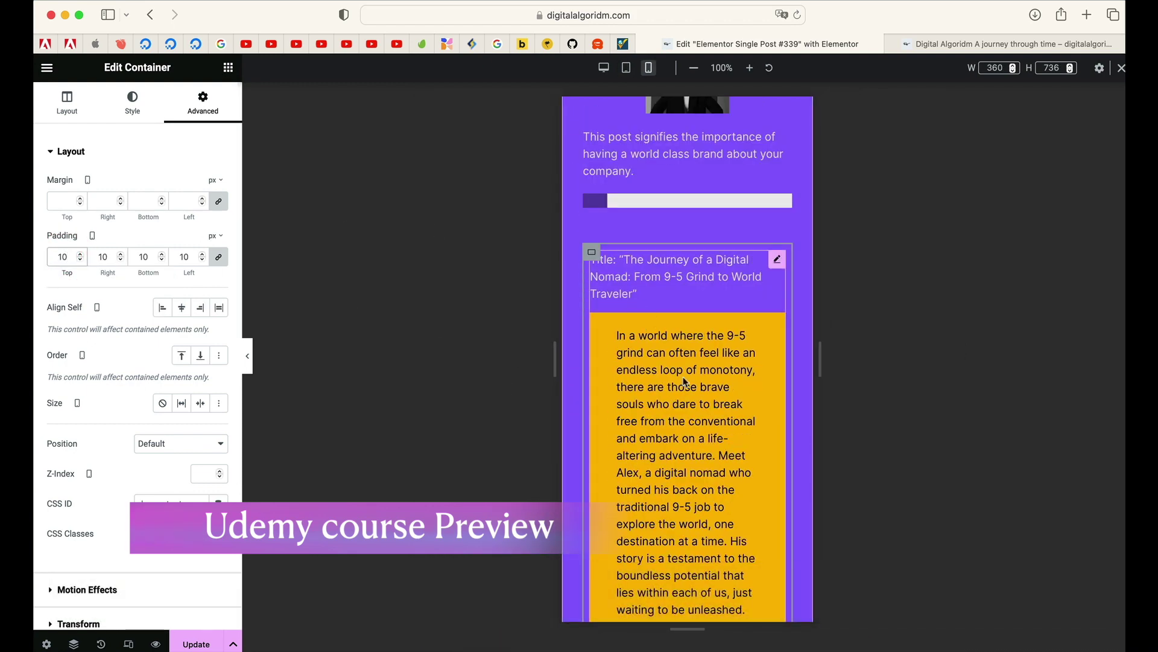
pyautogui.scroll(-8, 685, 389)
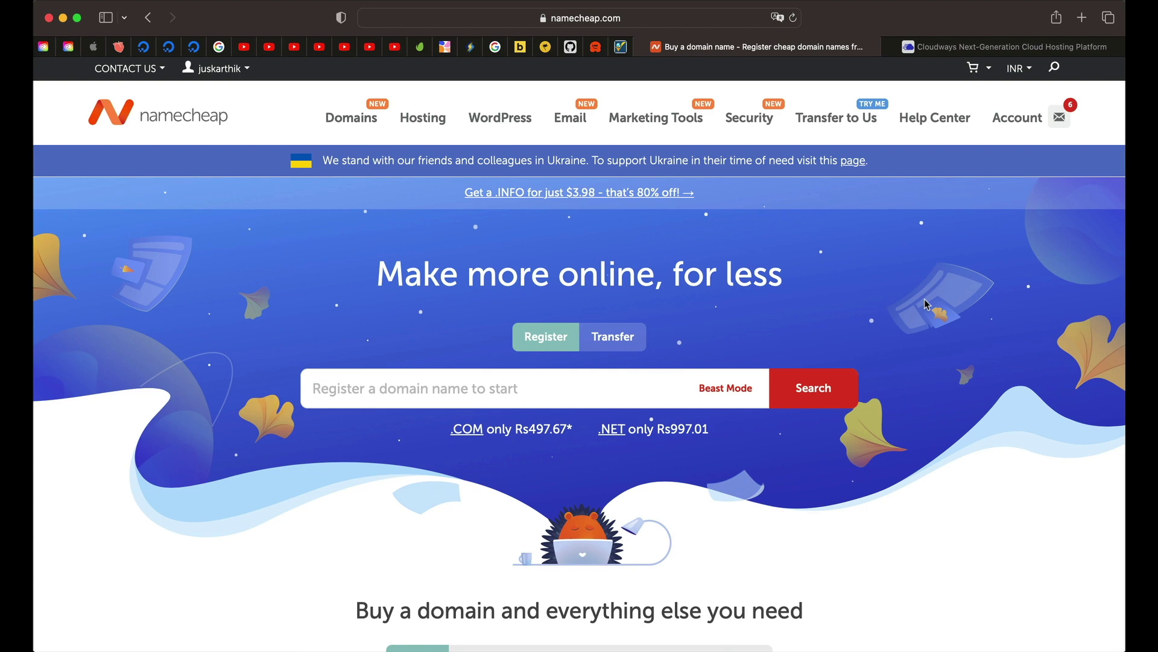
# Step: Search Namecheap for available domain names matching 'coolbalivibes'
pyautogui.scroll(-2, 381, 282)
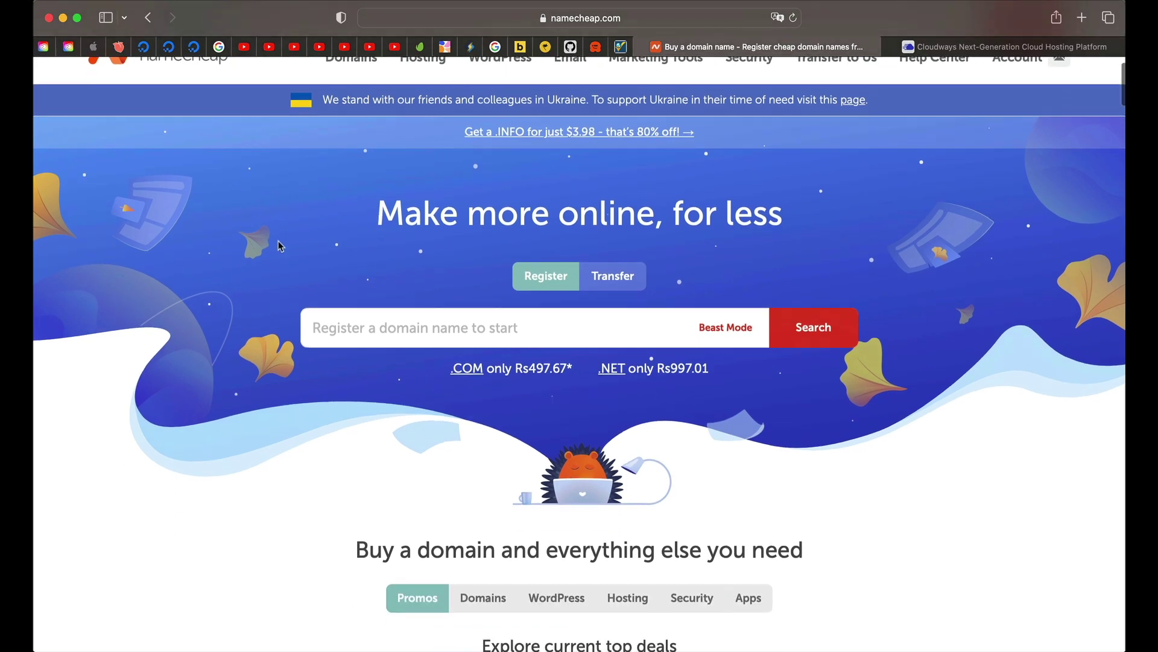
pyautogui.scroll(1, 389, 328)
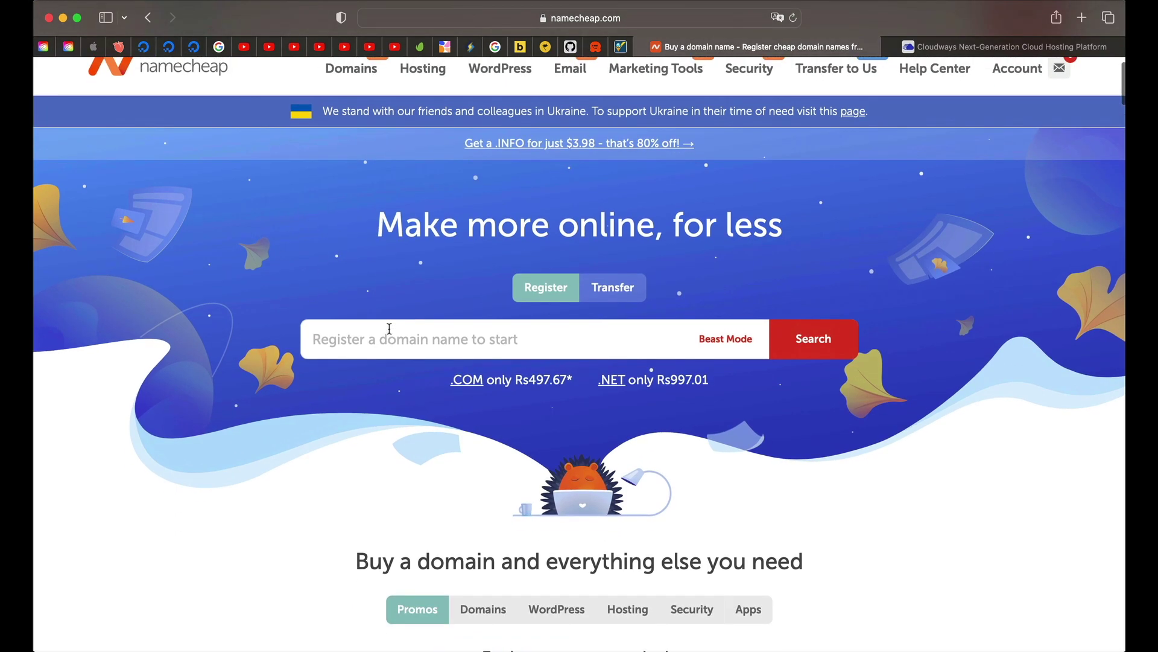
pyautogui.click(413, 337)
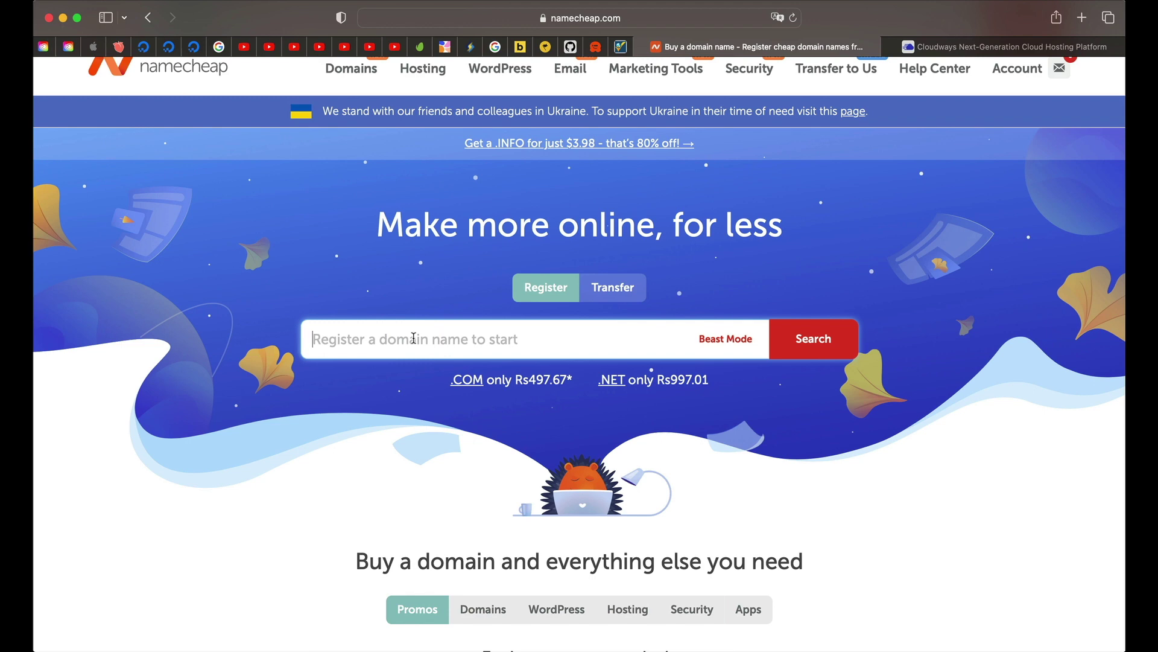
pyautogui.write('cc')
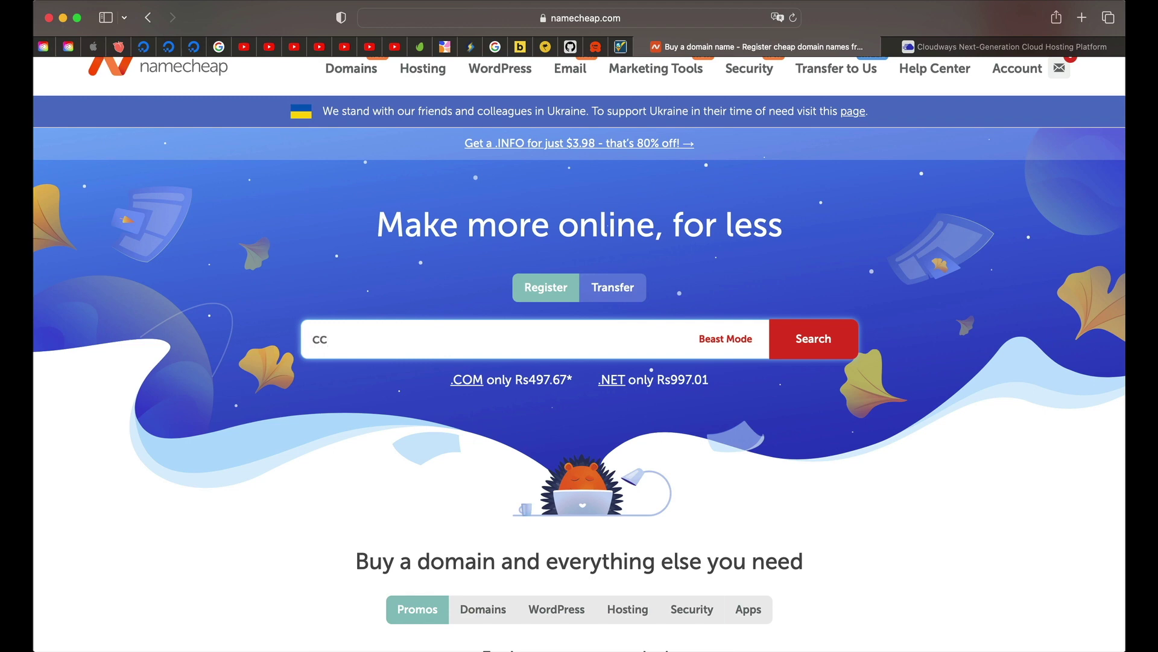
pyautogui.press('BackSpace')
pyautogui.write('oolbalivibes.com')
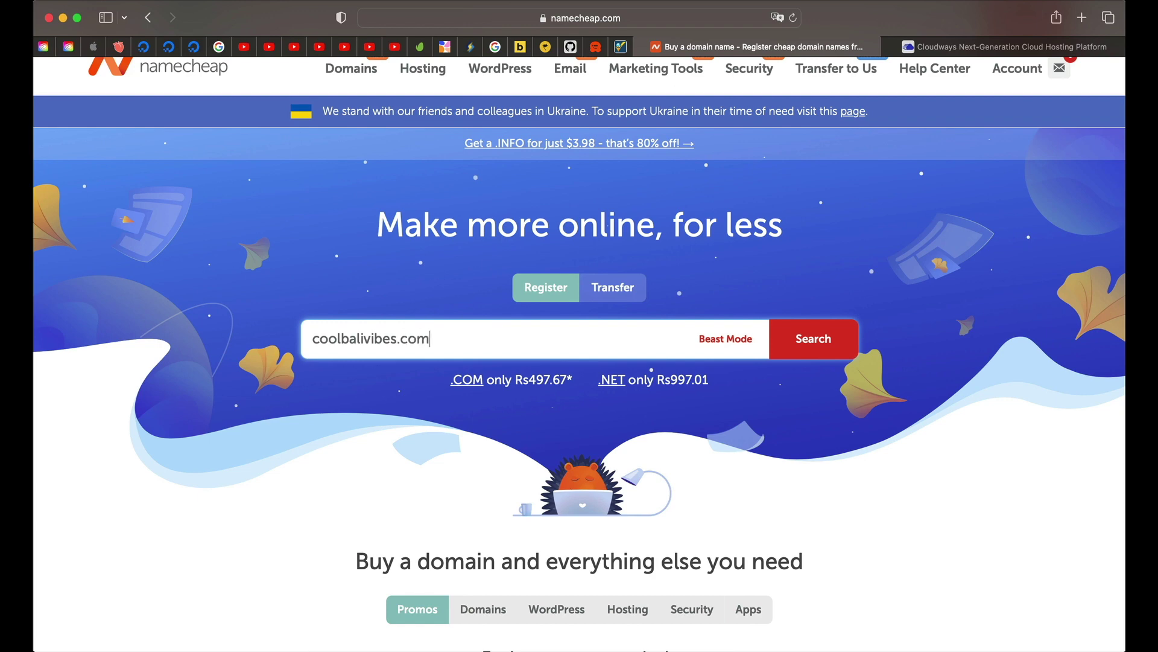
pyautogui.press('BackSpace')
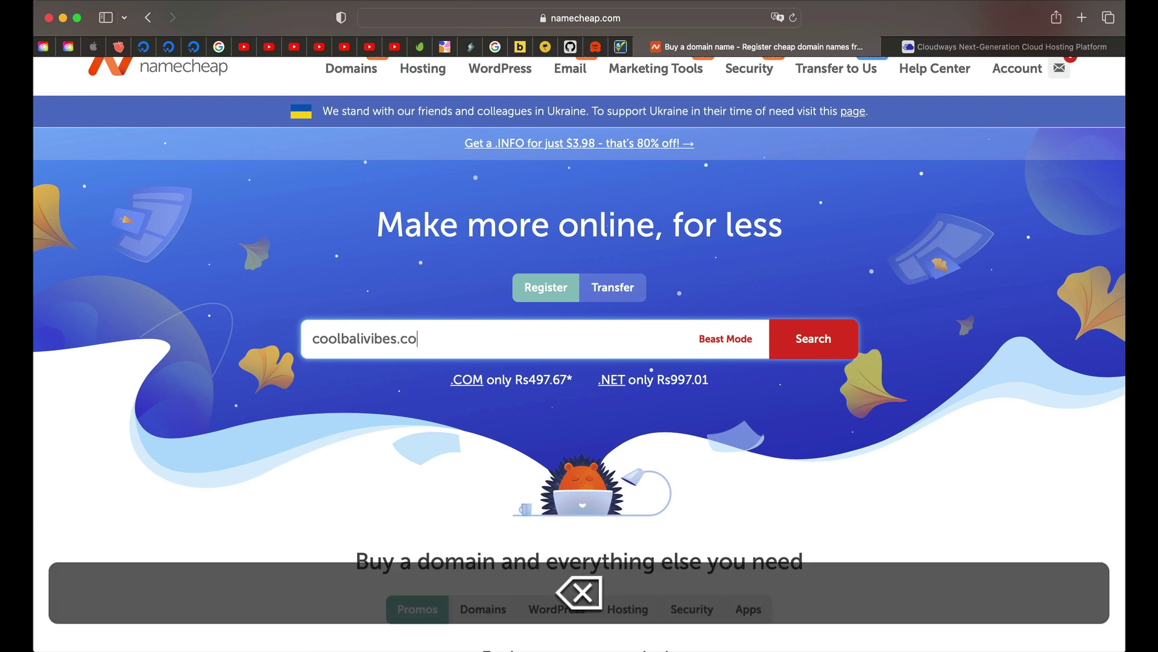
pyautogui.click(827, 340)
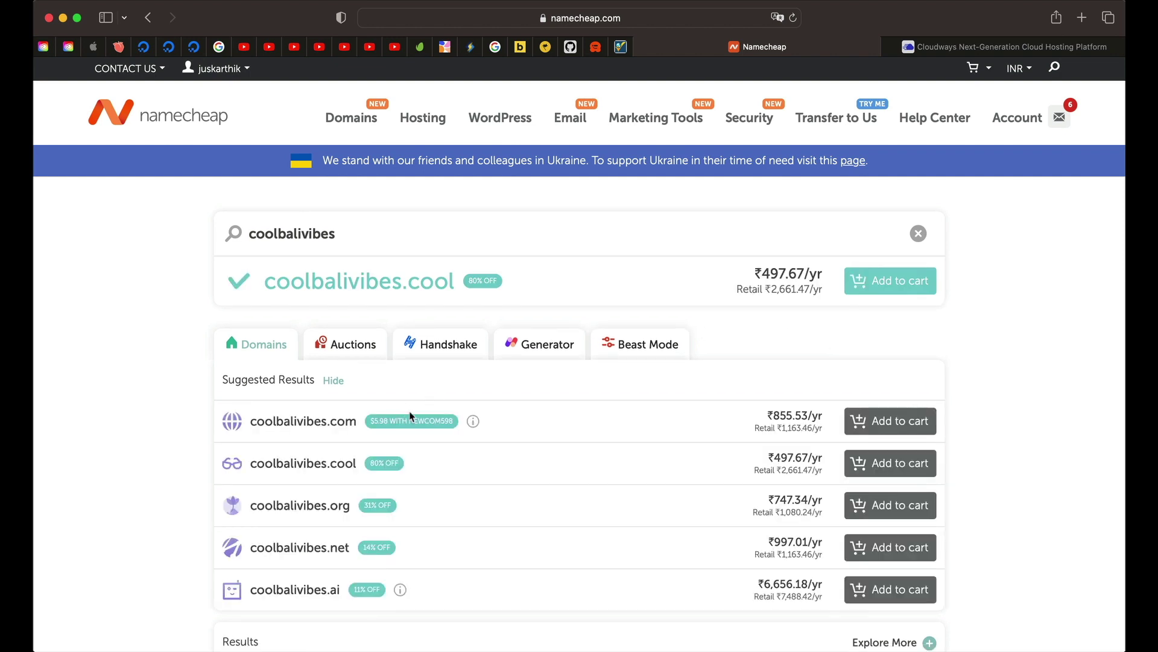
# Step: Add coolbalivibes.com to the cart and check out, leaving Domain Privacy auto-renew on
pyautogui.doubleClick(284, 423)
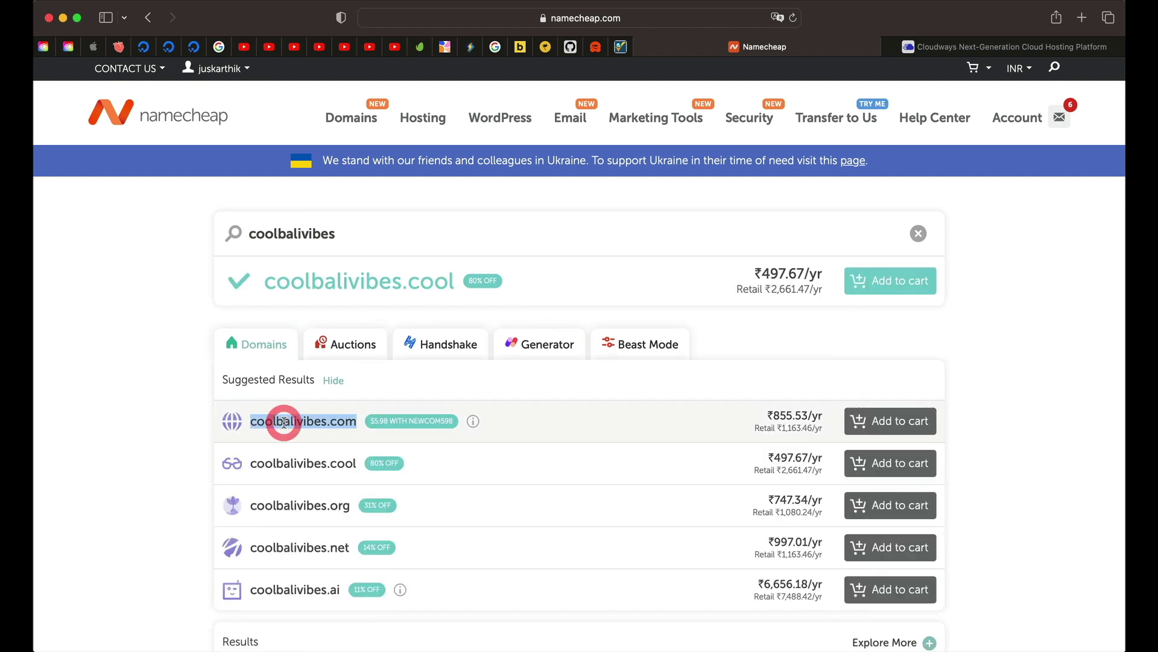
pyautogui.doubleClick(283, 423)
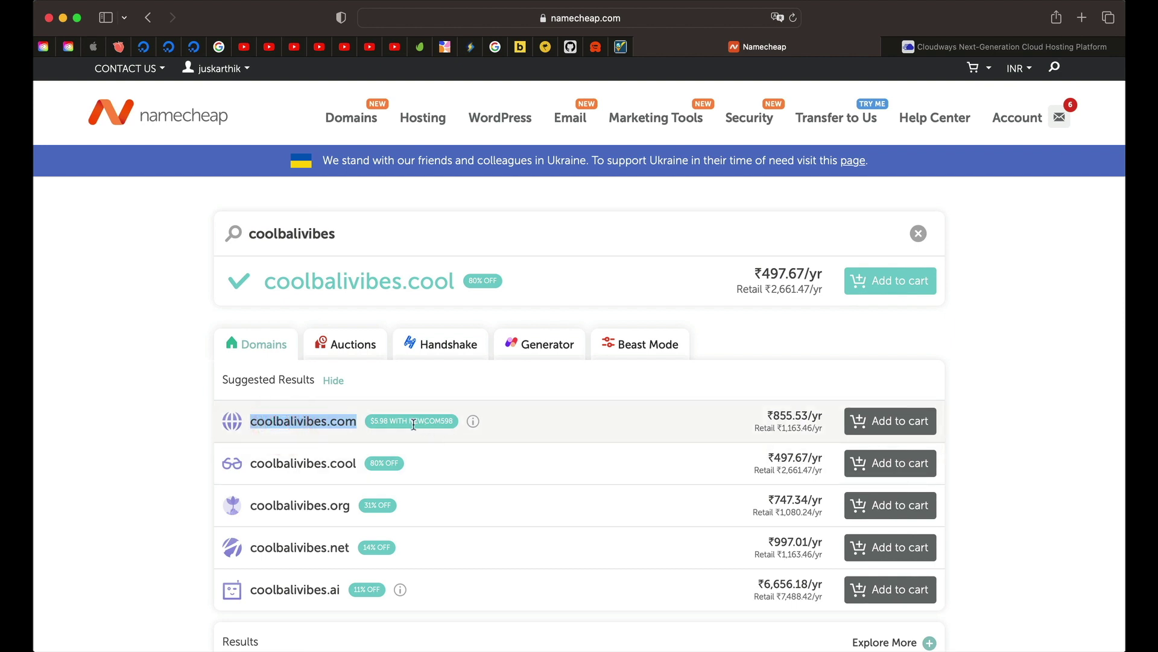
pyautogui.click(879, 427)
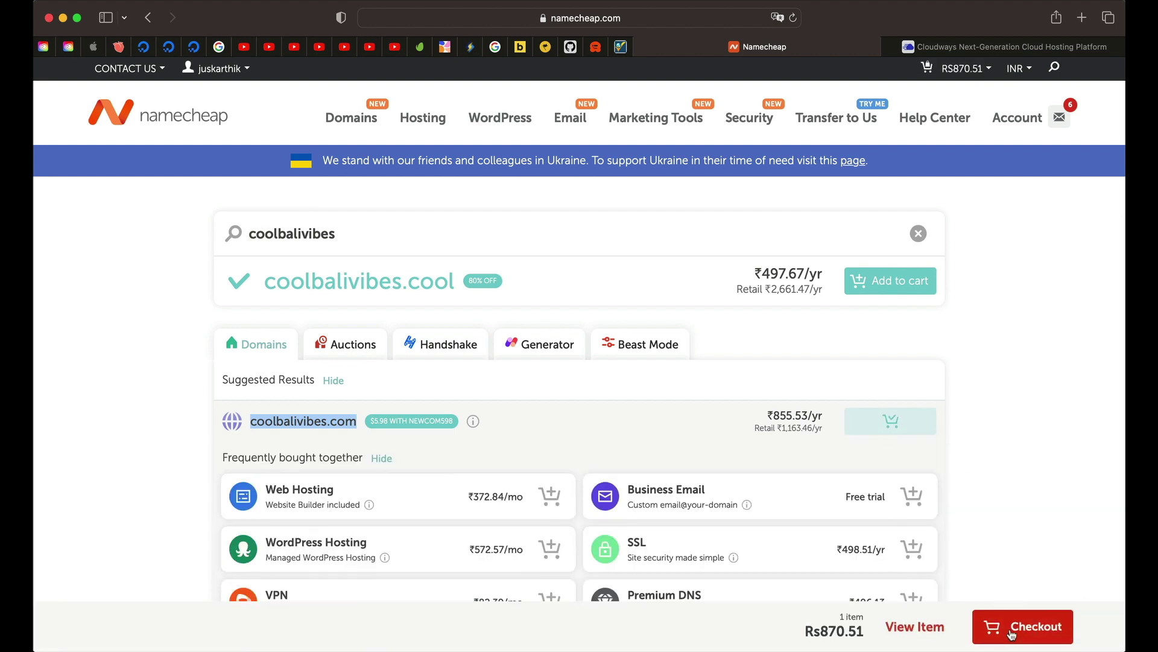
pyautogui.click(1013, 639)
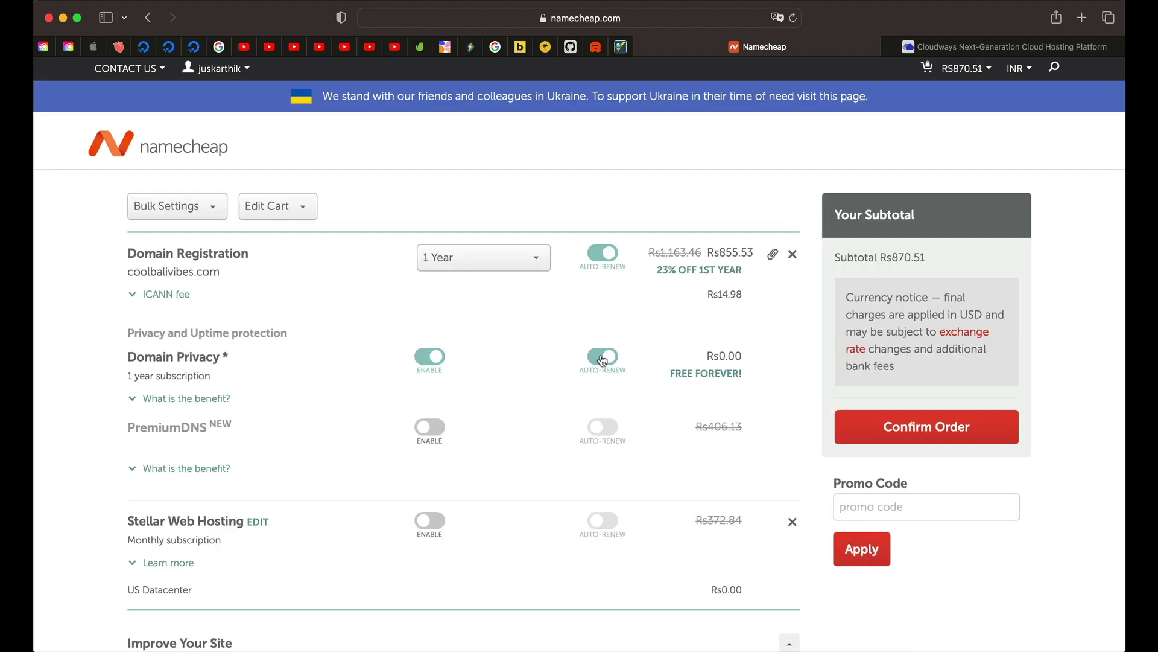
pyautogui.click(602, 357)
pyautogui.click(602, 357)
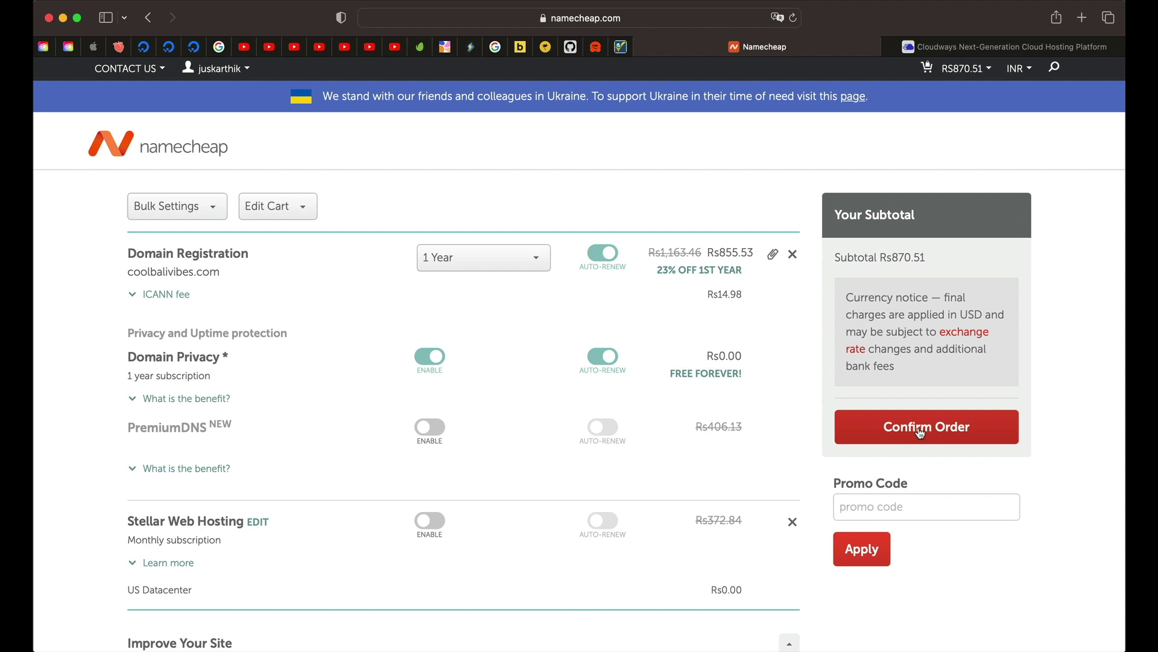
# Step: From the Domain List, open the management page for digitalalgoridm.com
pyautogui.click(921, 430)
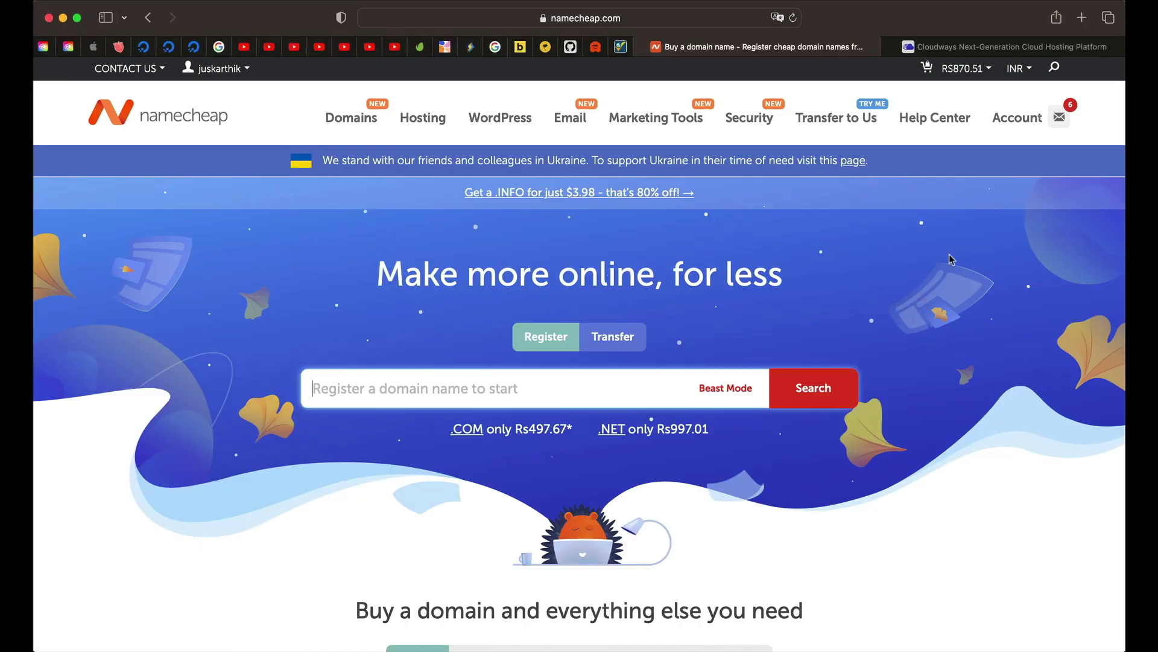
pyautogui.moveTo(1030, 121)
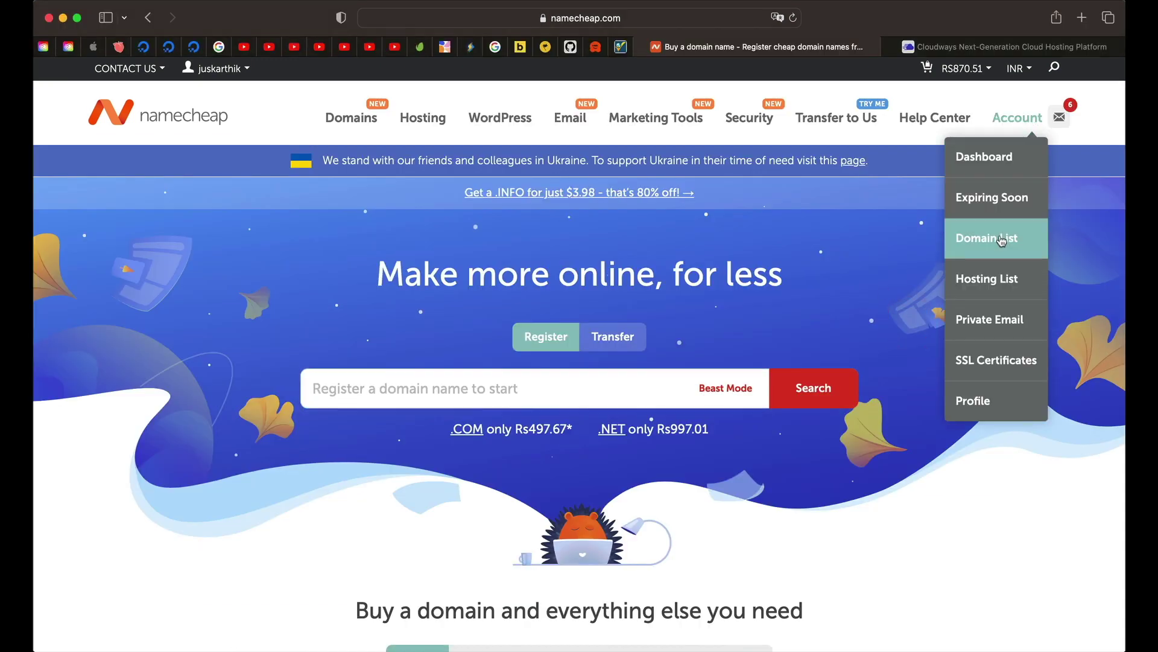
pyautogui.click(1002, 240)
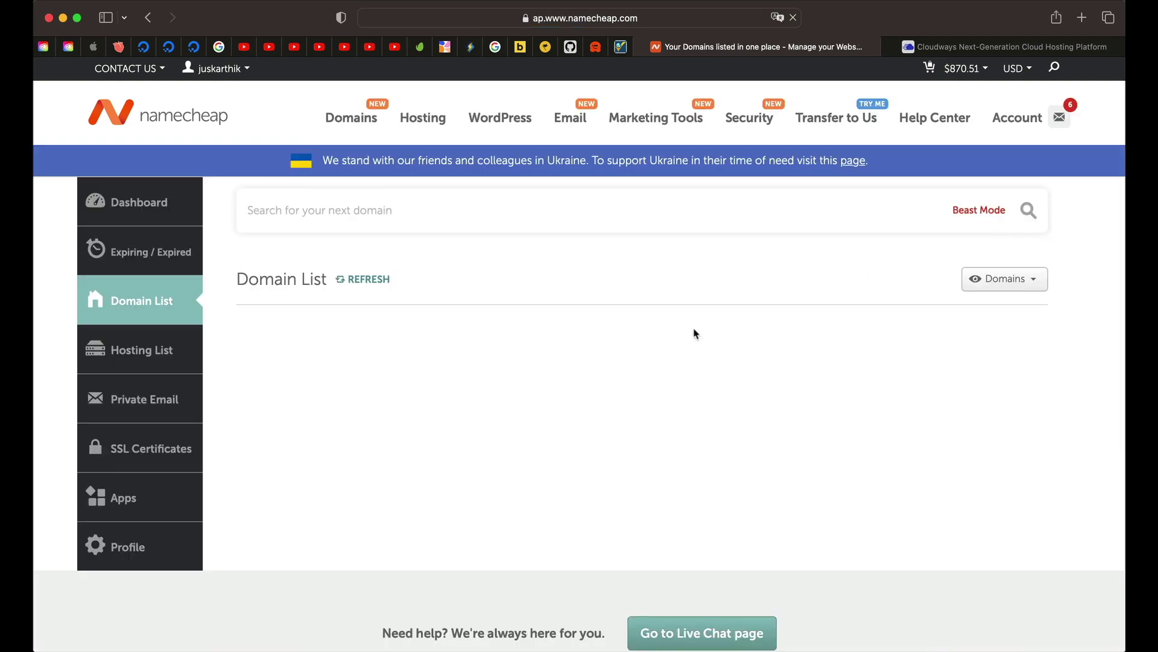
pyautogui.scroll(-4, 442, 426)
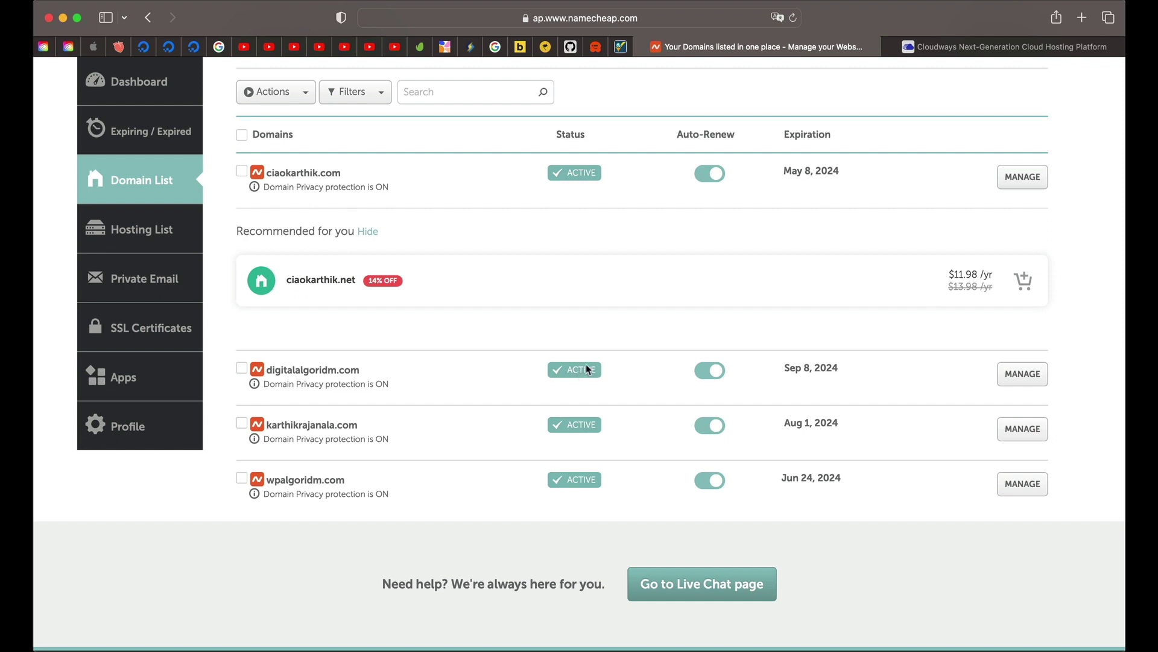
pyautogui.click(1023, 374)
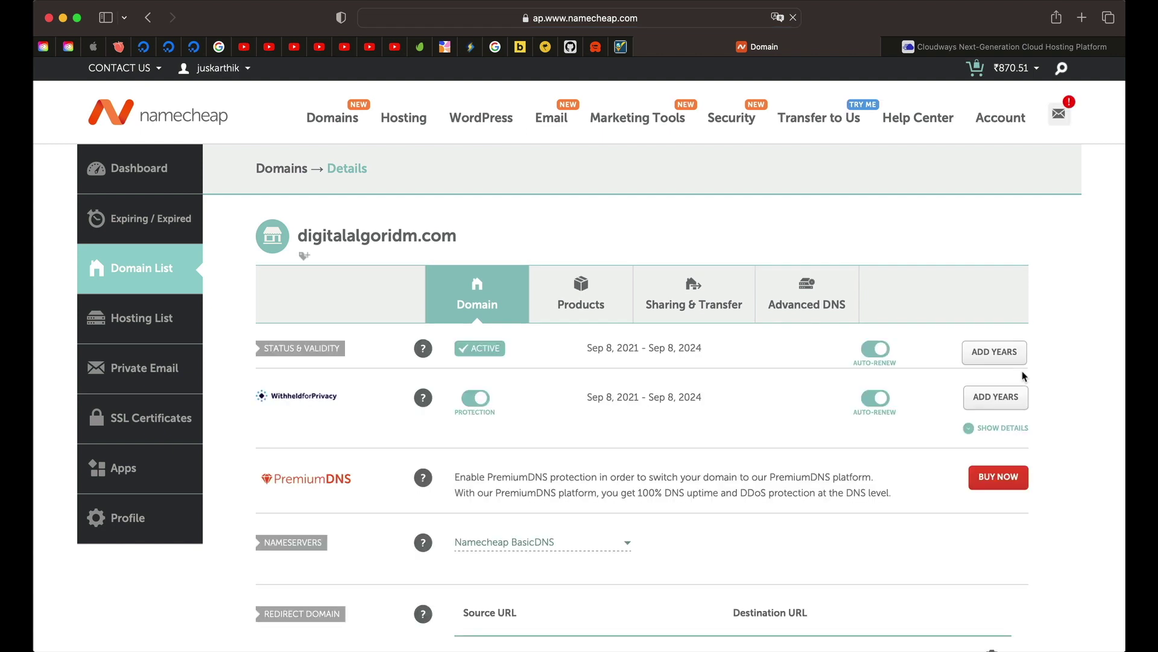
pyautogui.scroll(-4, 805, 455)
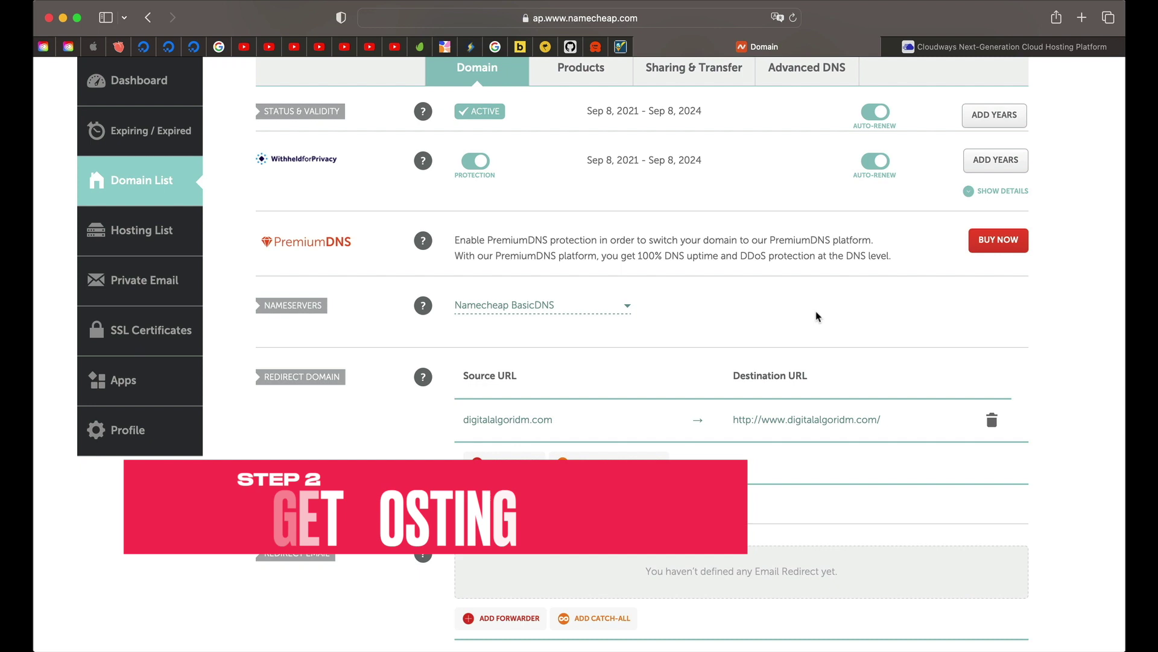
# Step: Switch to the Cloudways tab to view the empty Servers page
pyautogui.click(992, 47)
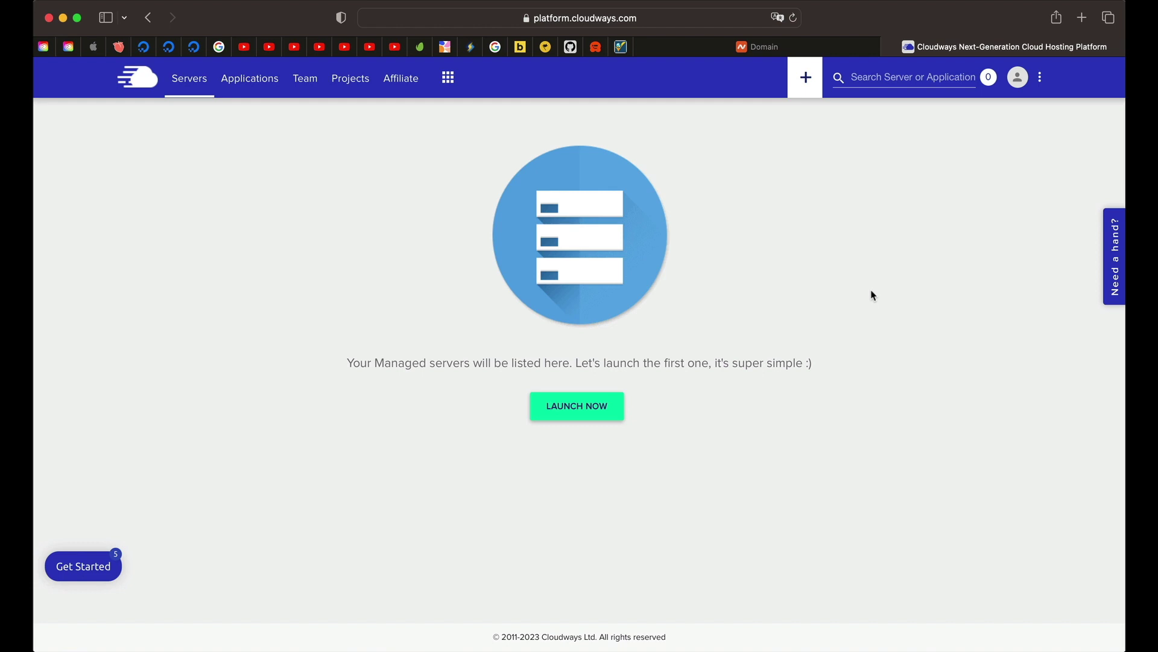
pyautogui.click(873, 295)
# Step: Start a new application deployment and choose WordPress Version 6.2.2
pyautogui.click(589, 407)
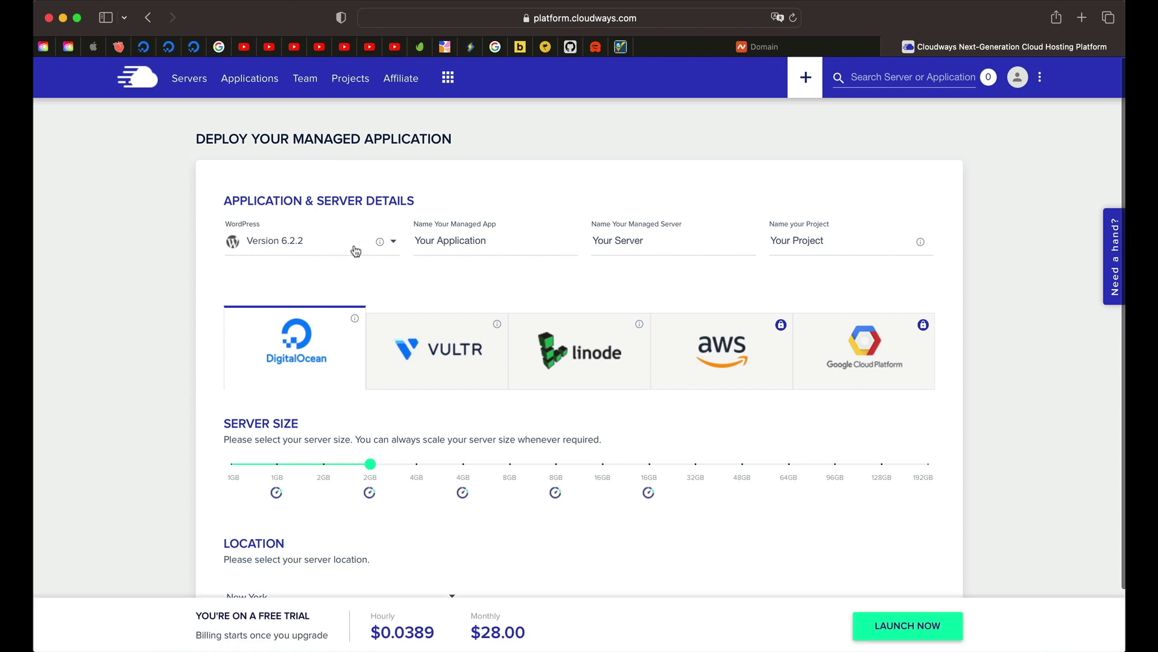
pyautogui.click(356, 251)
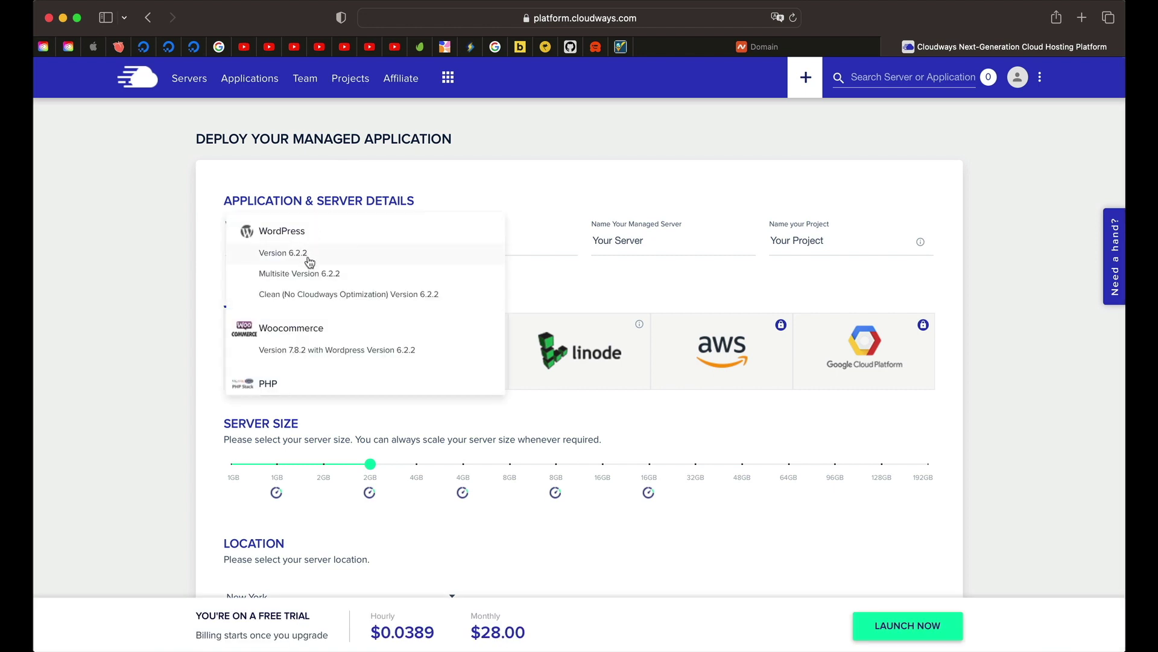
pyautogui.click(199, 245)
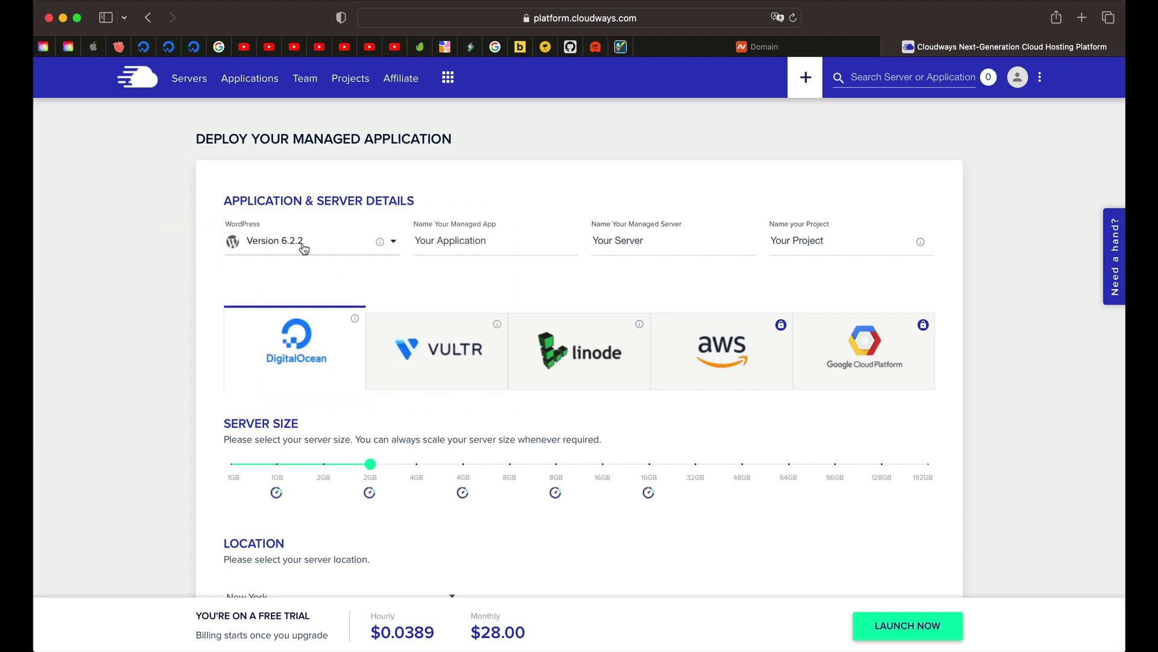
pyautogui.click(303, 245)
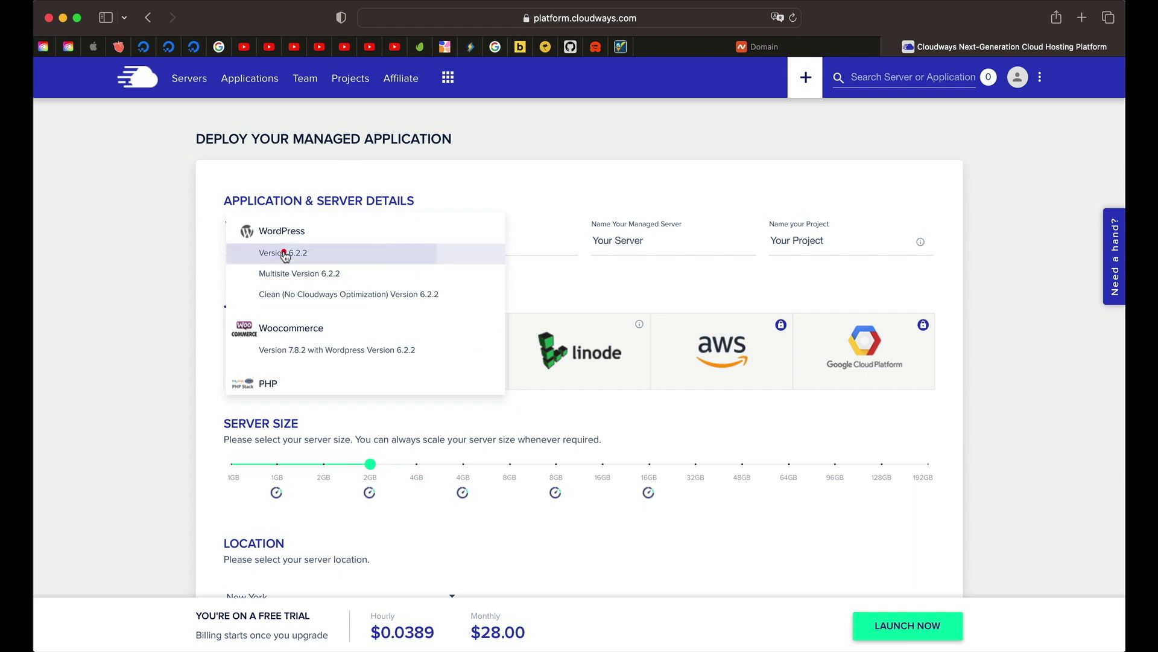
pyautogui.click(285, 254)
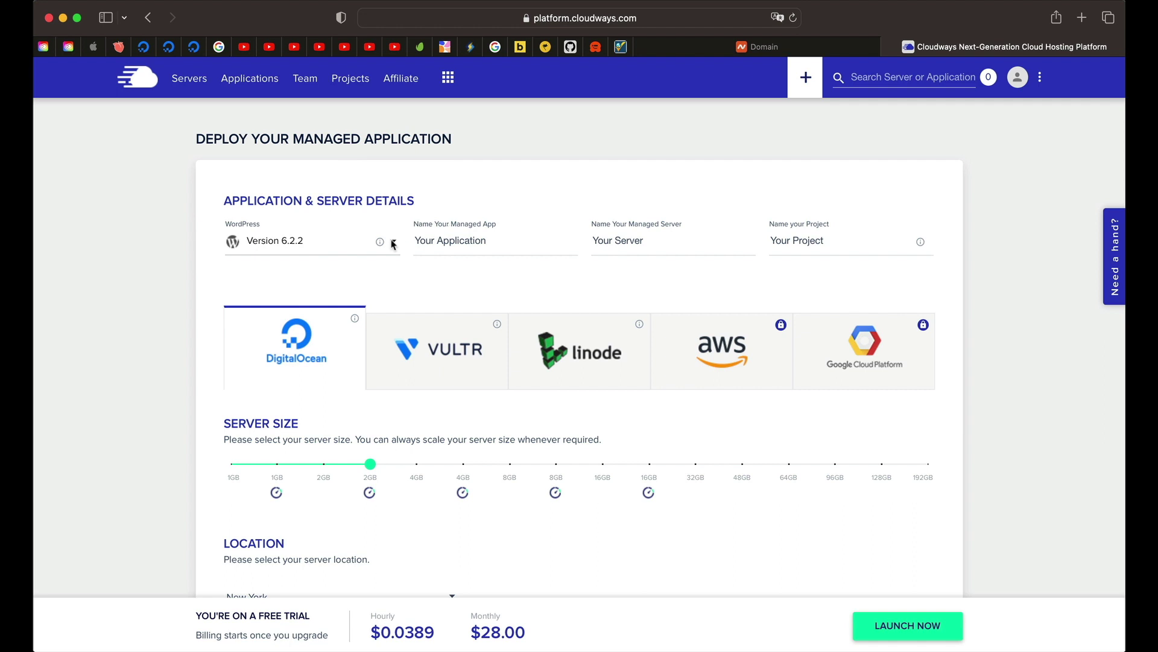
# Step: Name the managed app 'Digital Algo Website'
pyautogui.click(473, 240)
pyautogui.click(473, 239)
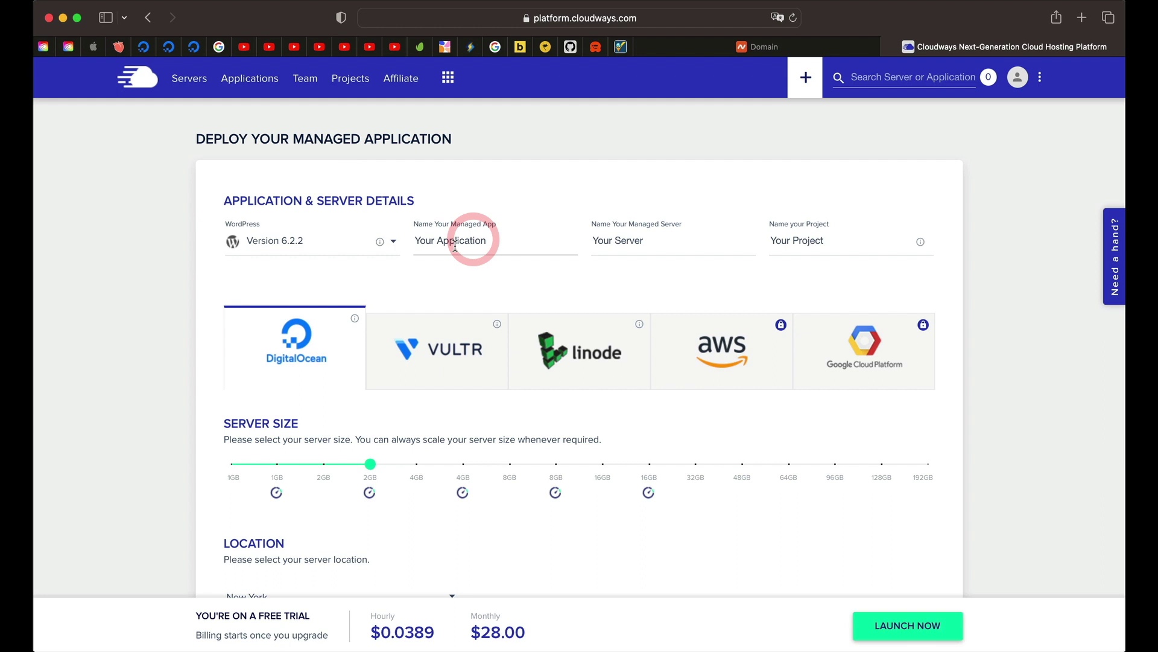
pyautogui.tripleClick(462, 247)
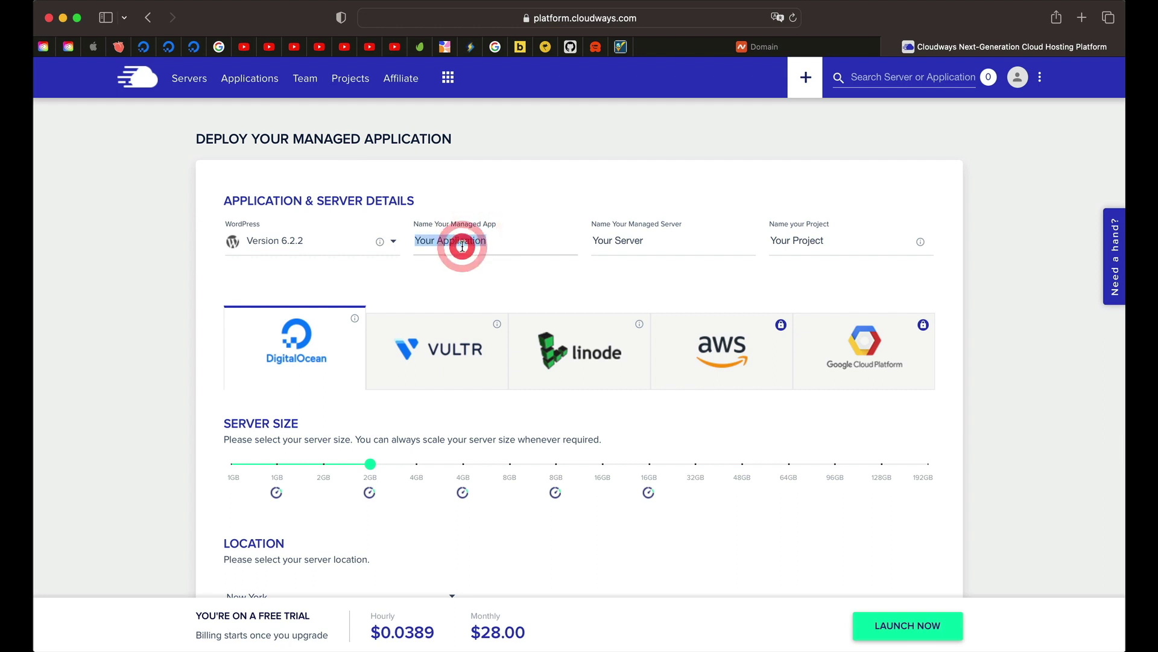
pyautogui.press('BackSpace')
pyautogui.write('My Coo')
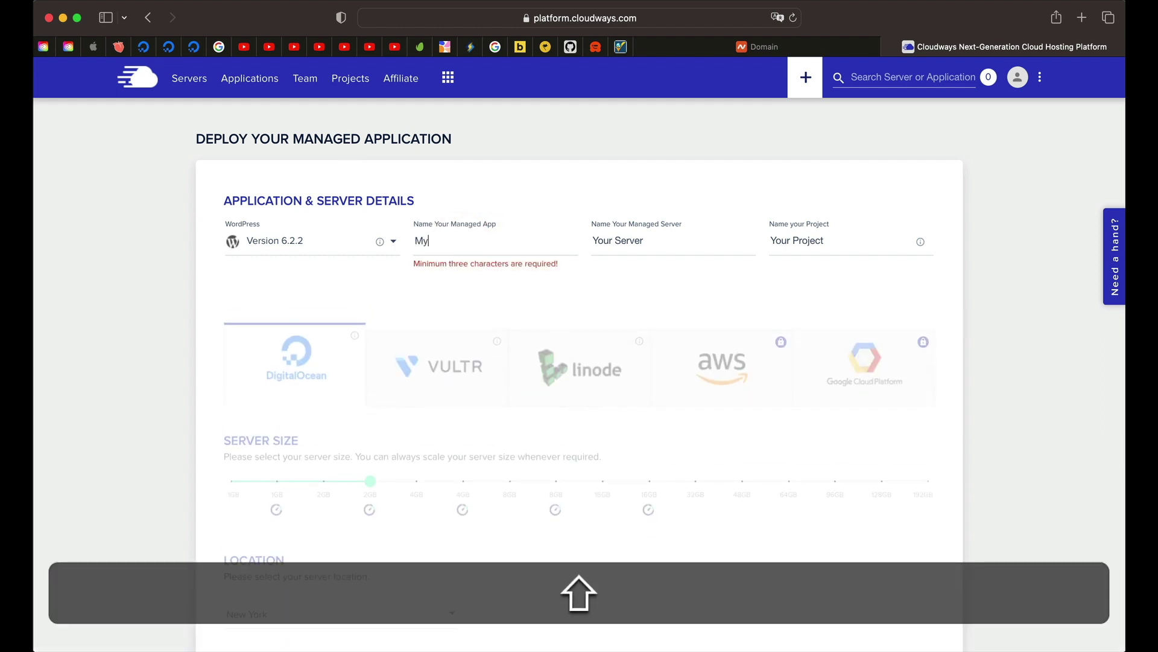
pyautogui.press('BackSpace')
pyautogui.press('BackSpace')
pyautogui.press('BackSpace')
pyautogui.press('BackSpace')
pyautogui.press('BackSpace')
pyautogui.press('BackSpace')
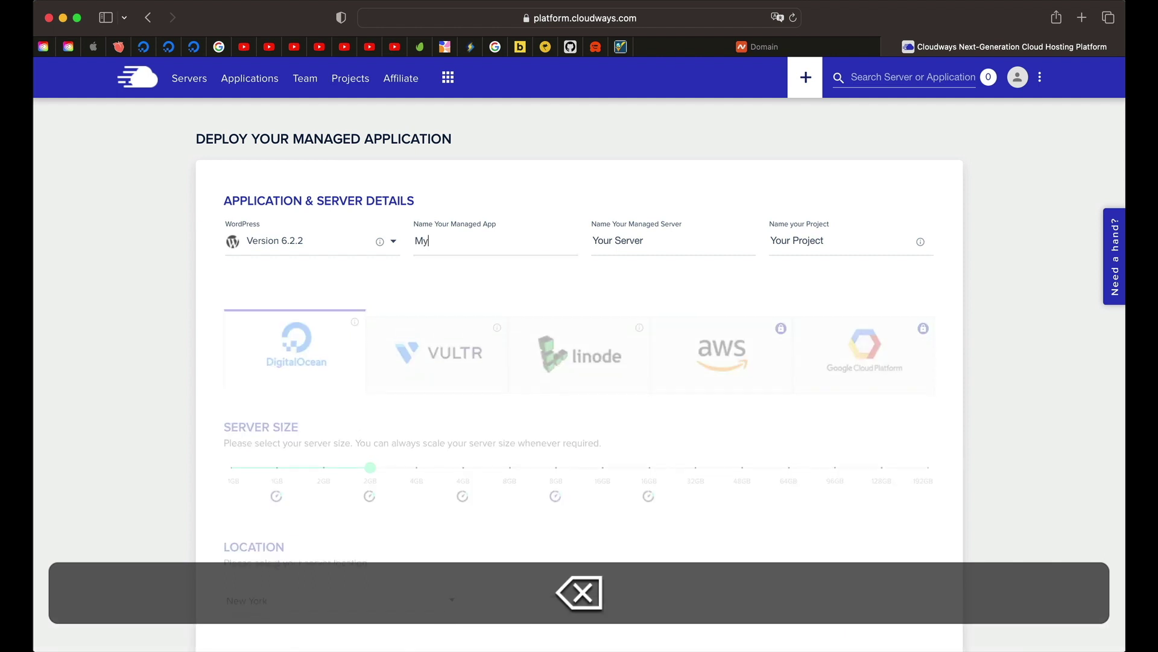
pyautogui.write('Digital')
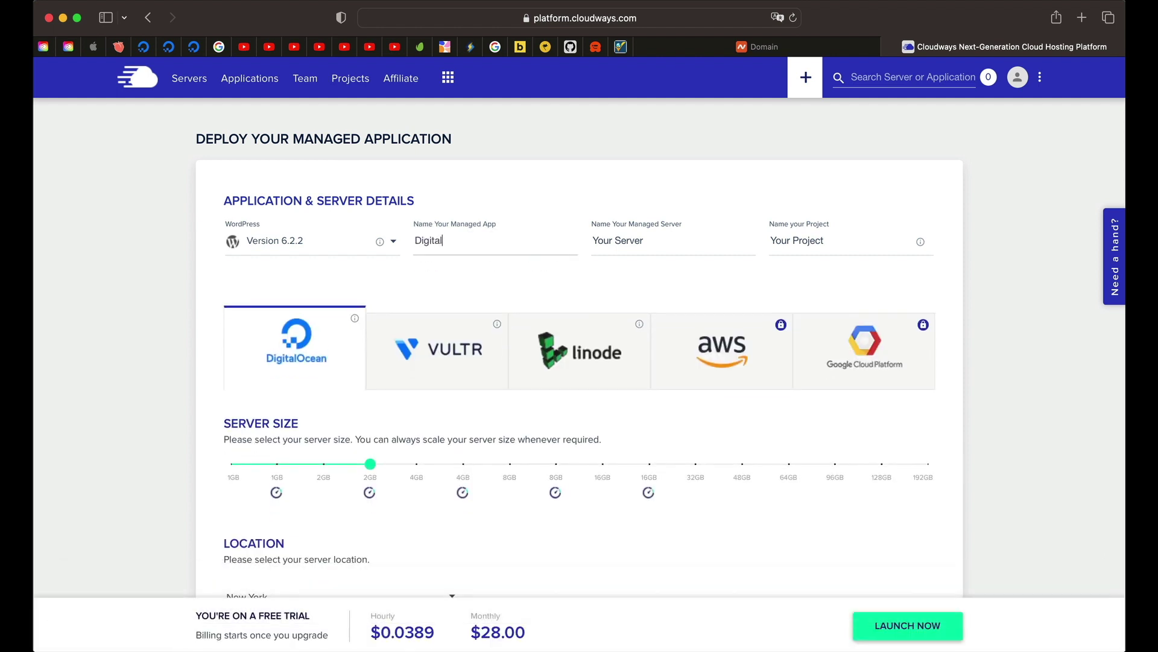
pyautogui.write(' AIgo Webs')
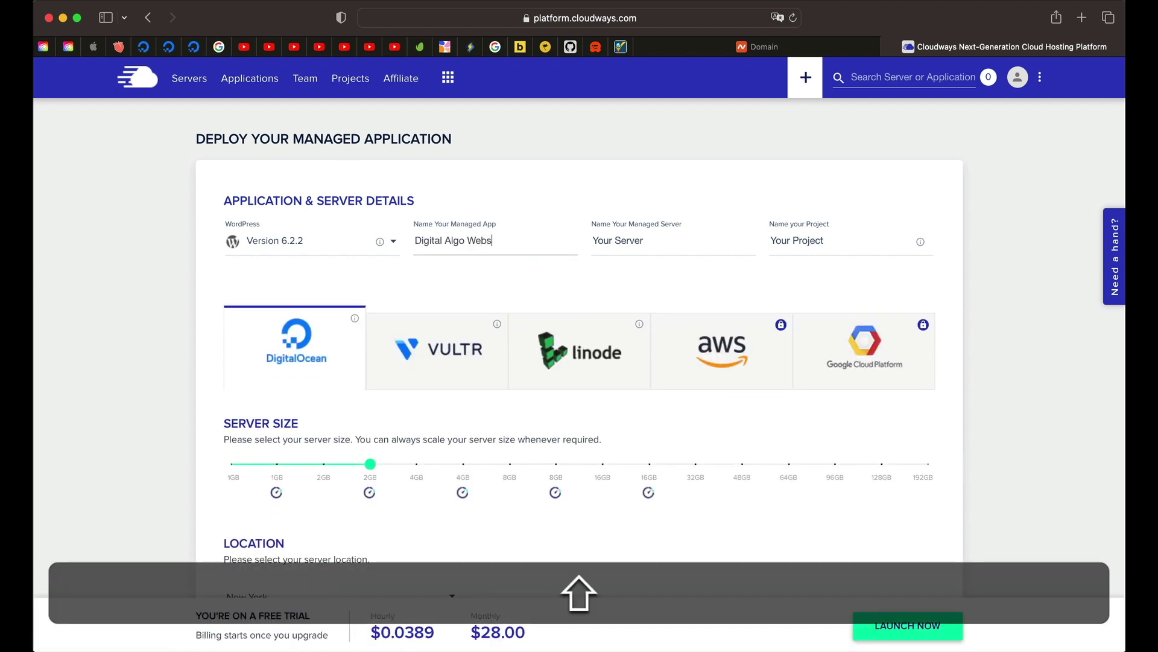
pyautogui.write('ite')
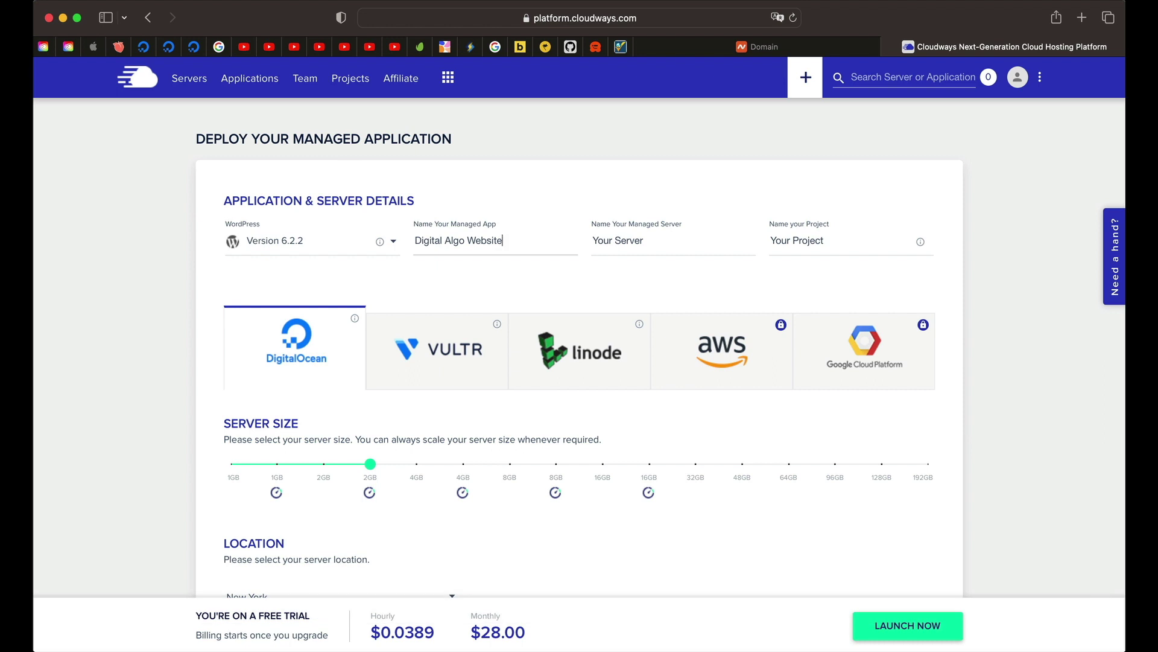
# Step: Name the server 'Digital Algo Server' and the project 'My Websites'
pyautogui.tripleClick(631, 243)
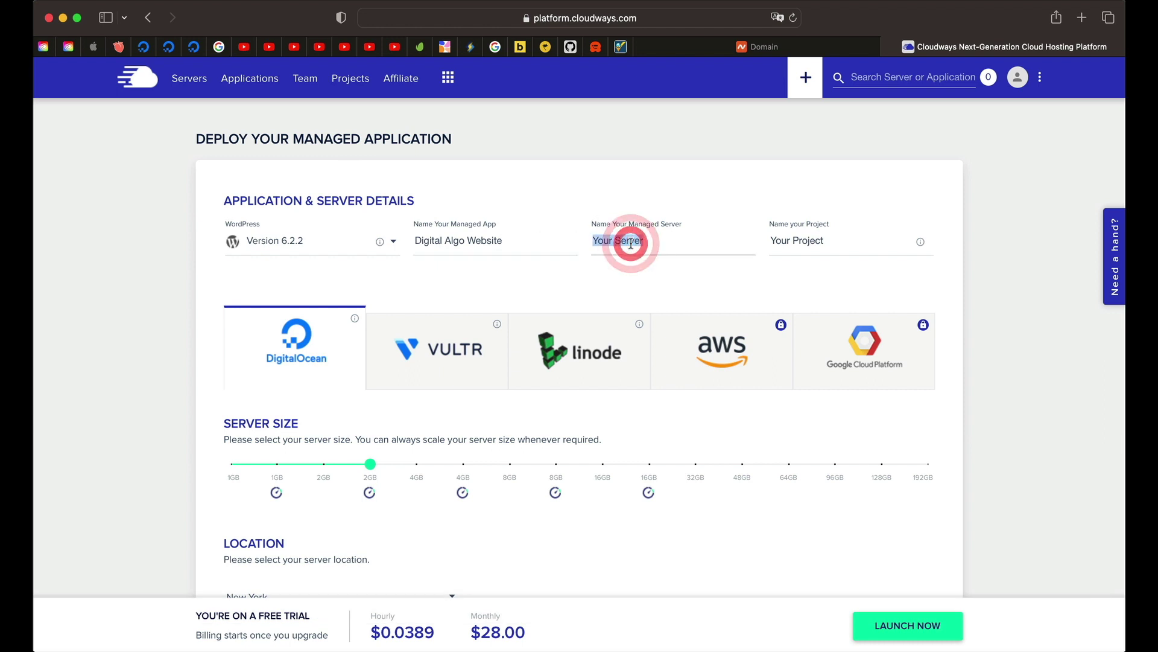
pyautogui.write('Digital ')
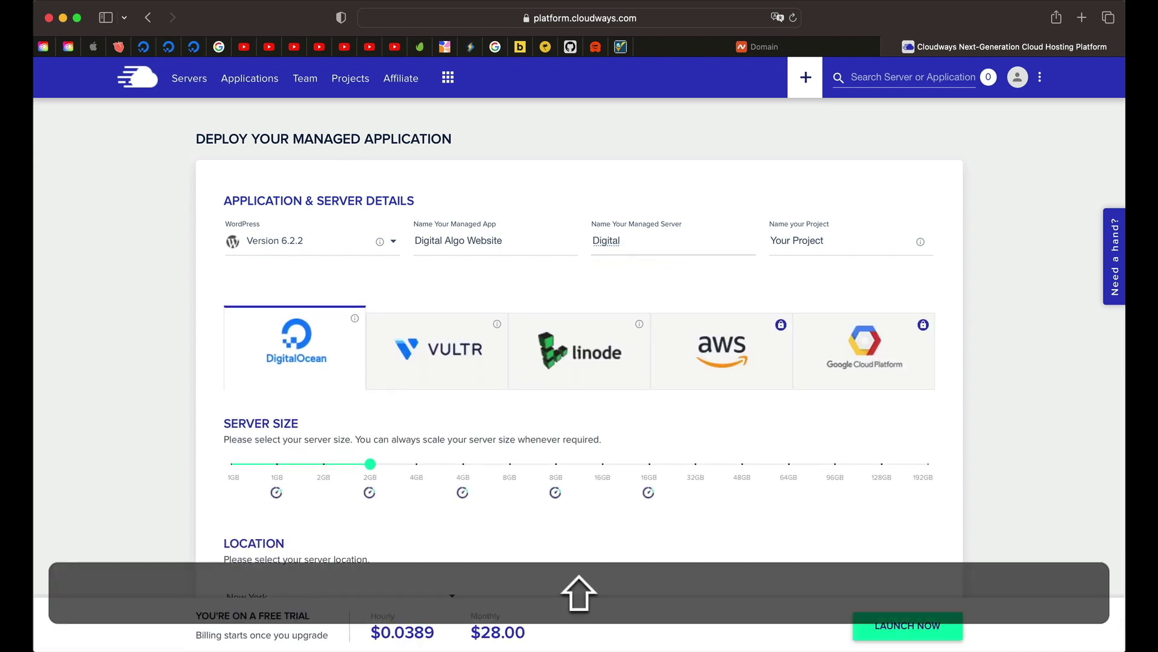
pyautogui.write('Algo Server')
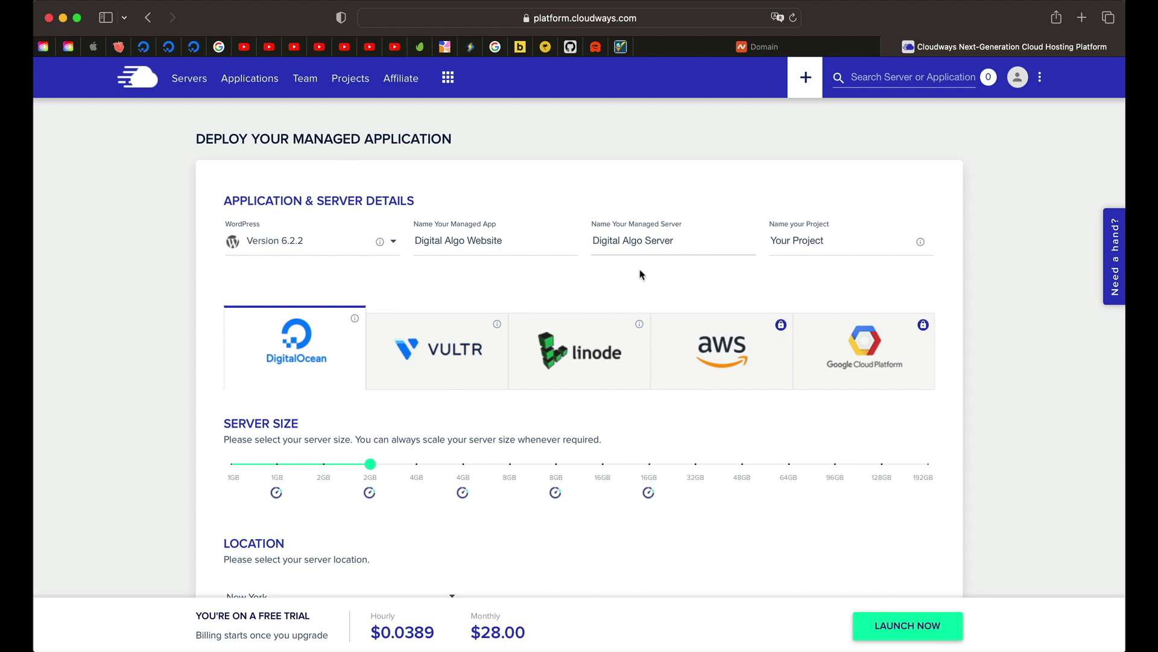
pyautogui.press('Tab')
pyautogui.write('My Websites')
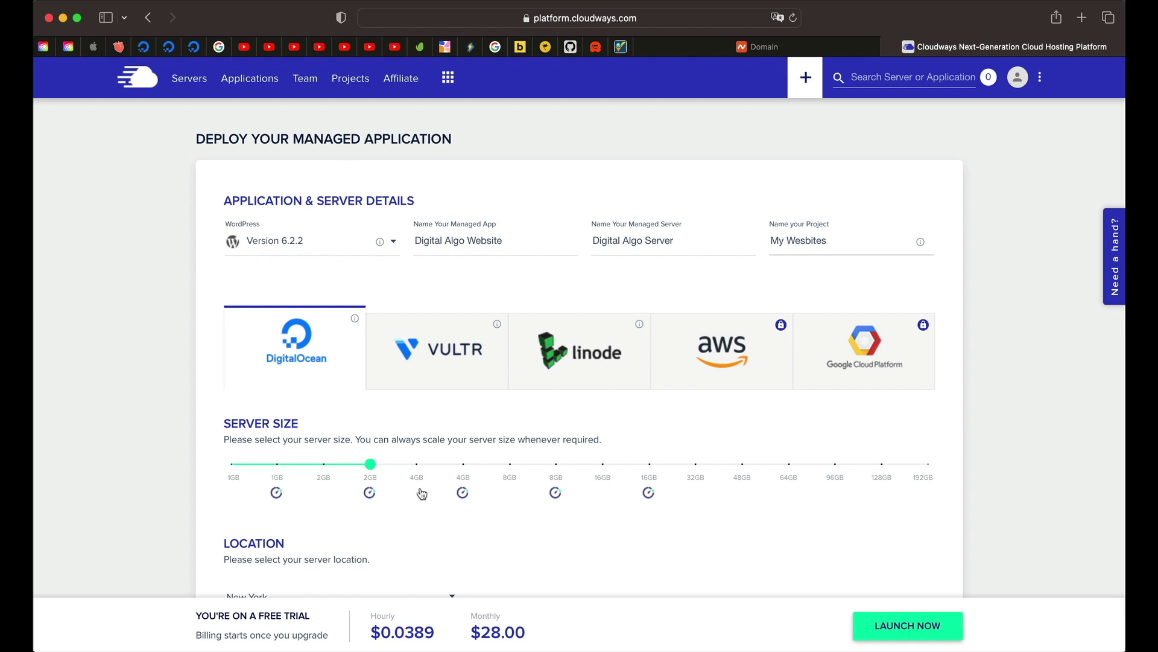
pyautogui.moveTo(367, 470)
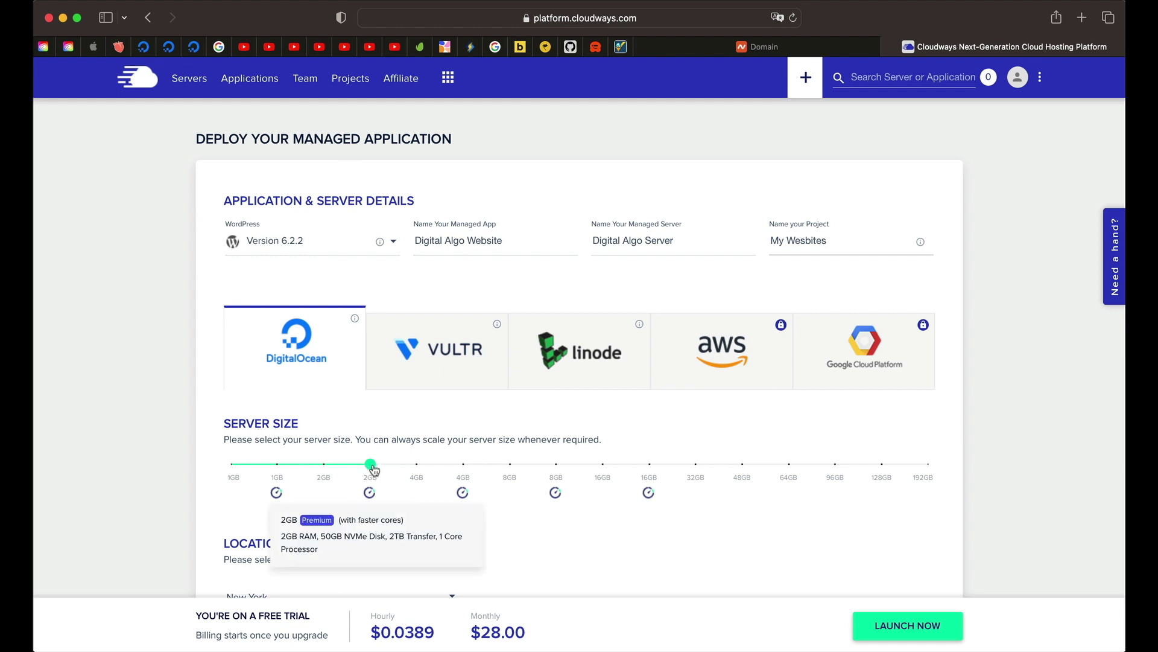
pyautogui.moveTo(373, 469); pyautogui.dragTo(372, 476)
pyautogui.moveTo(373, 470); pyautogui.dragTo(466, 471)
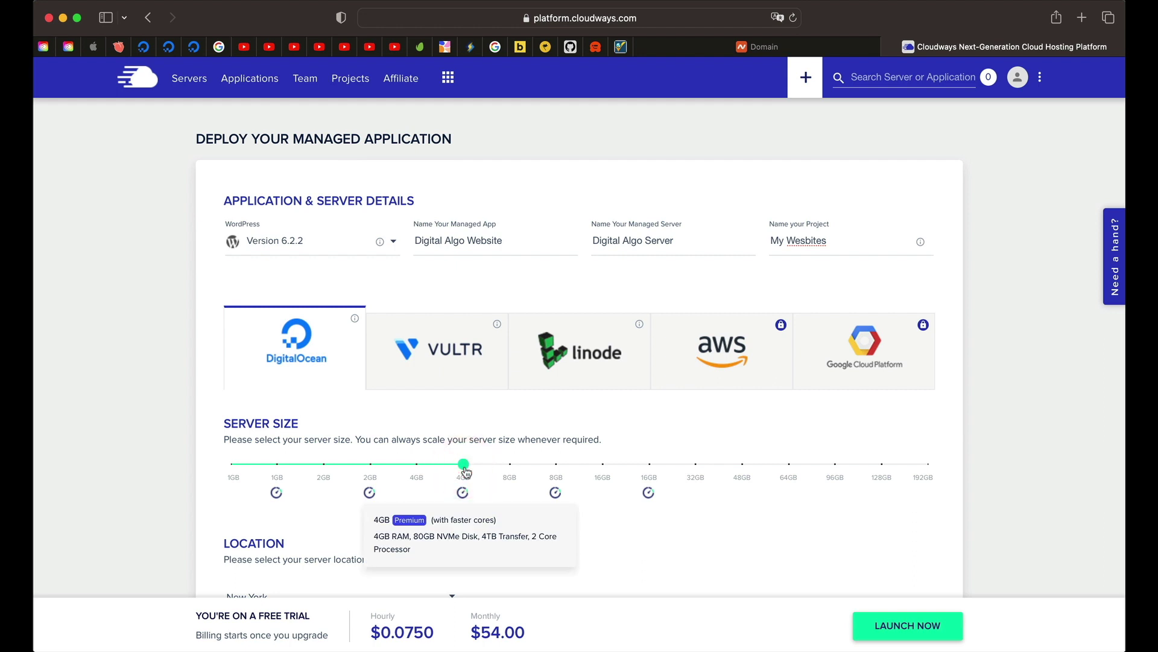
pyautogui.scroll(-2, 417, 472)
pyautogui.click(370, 394)
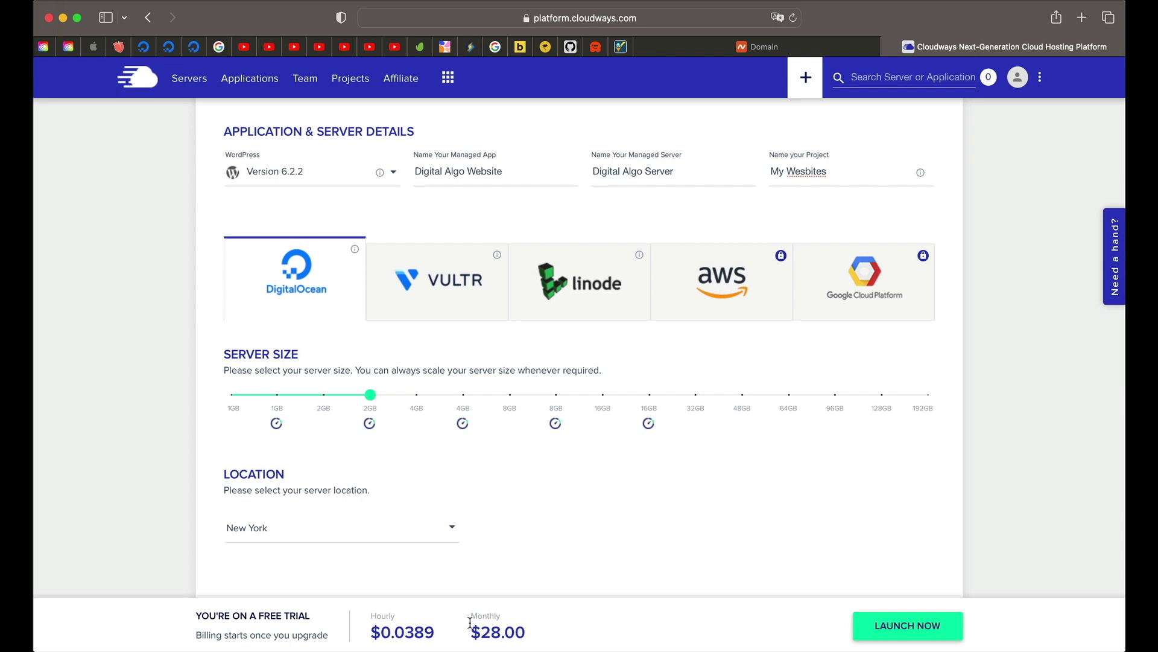
# Step: Choose Bangalore as the server location and launch Digital Algo Server
pyautogui.click(338, 528)
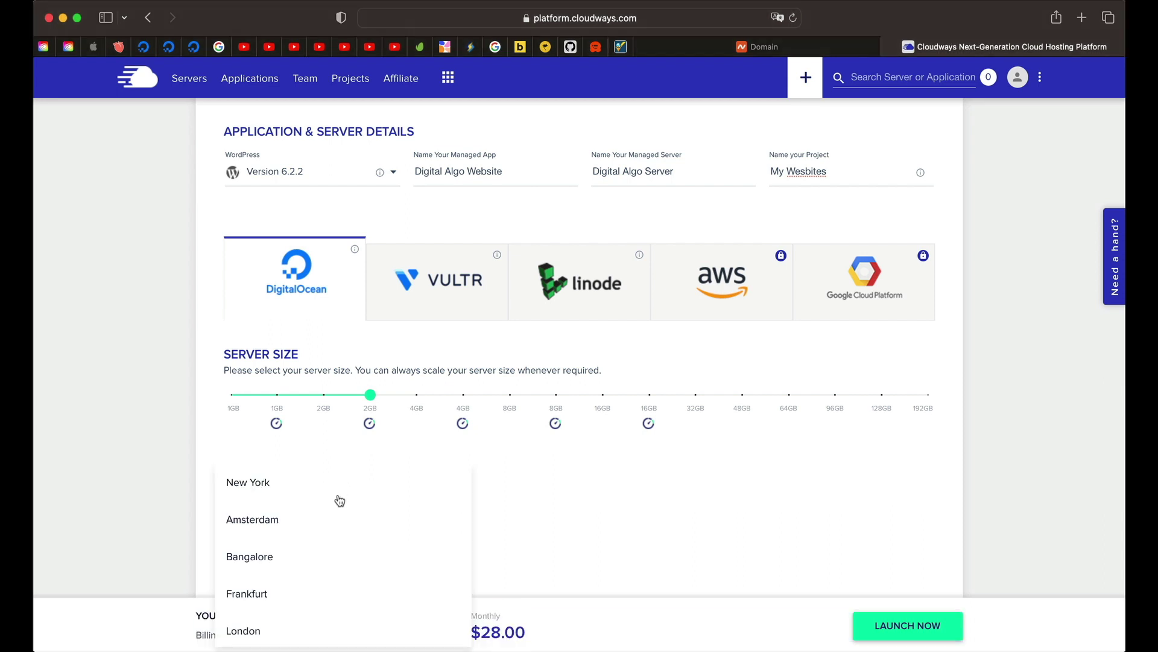
pyautogui.scroll(-3, 334, 525)
pyautogui.scroll(-2, 336, 529)
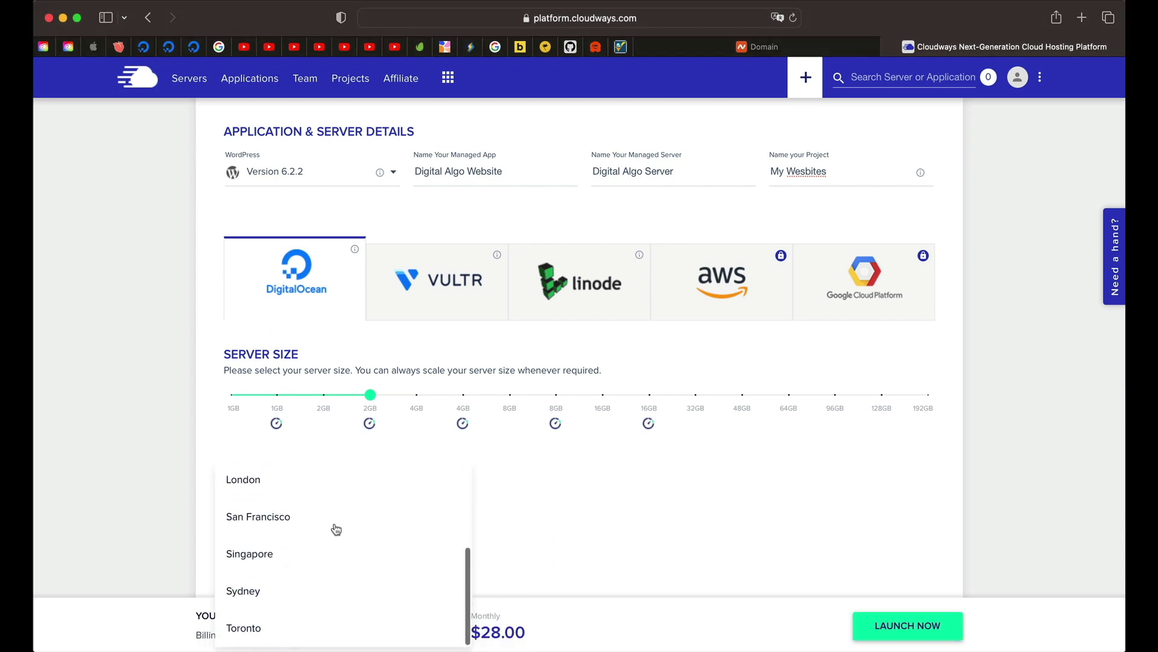
pyautogui.scroll(5, 336, 530)
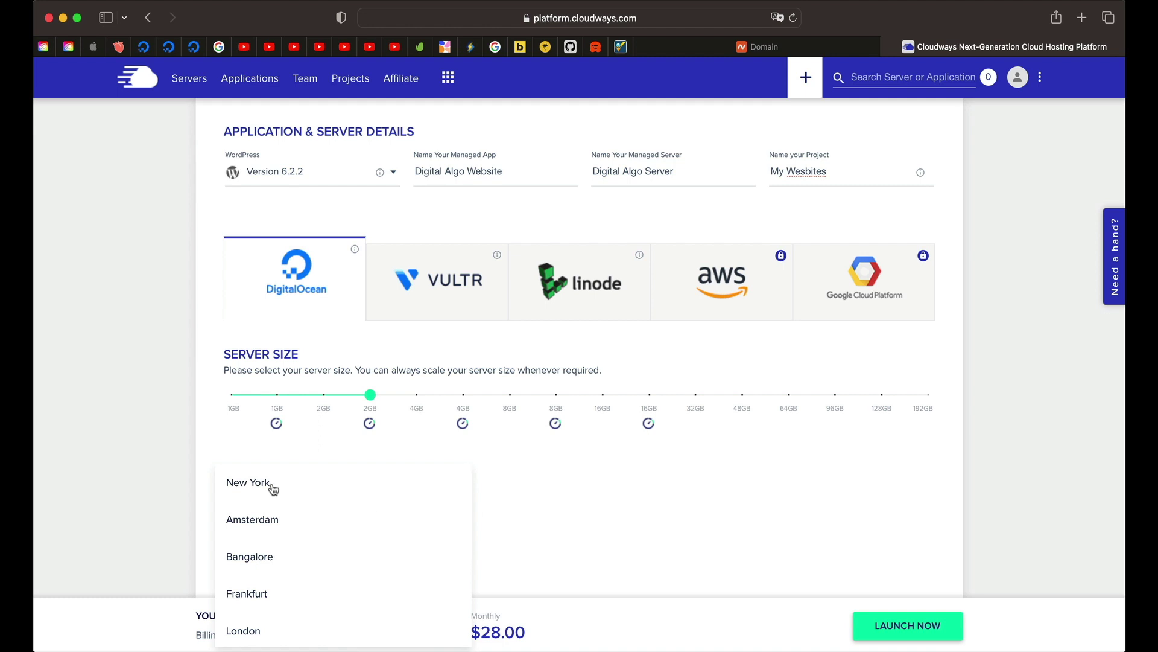
pyautogui.scroll(-1, 274, 557)
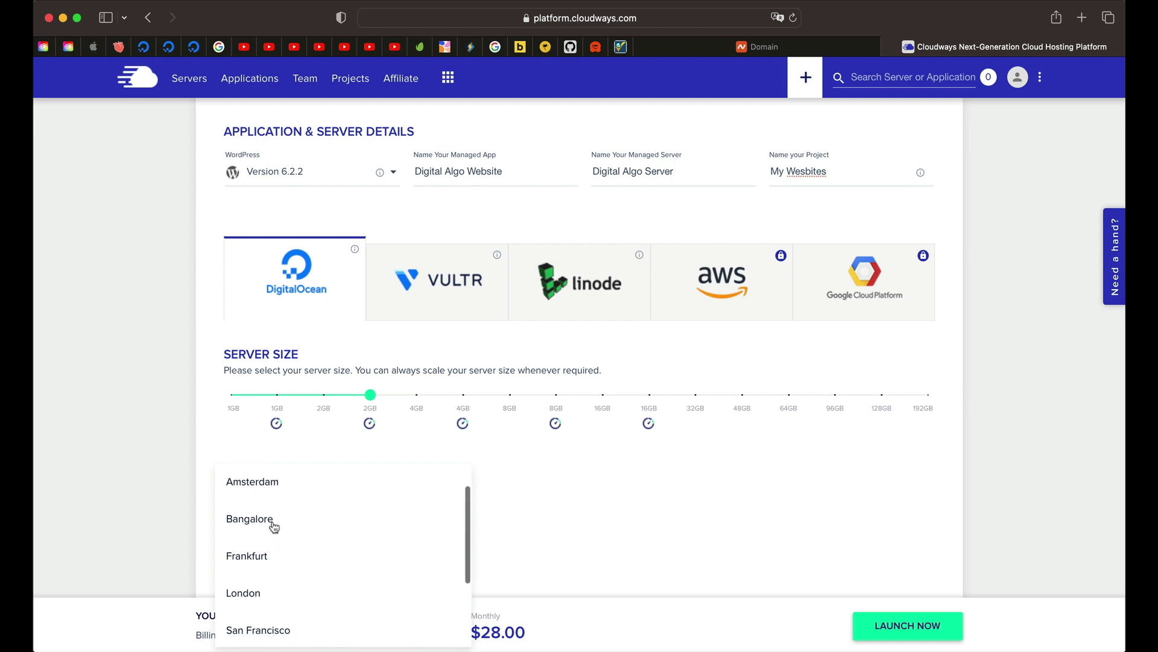
pyautogui.scroll(-3, 275, 526)
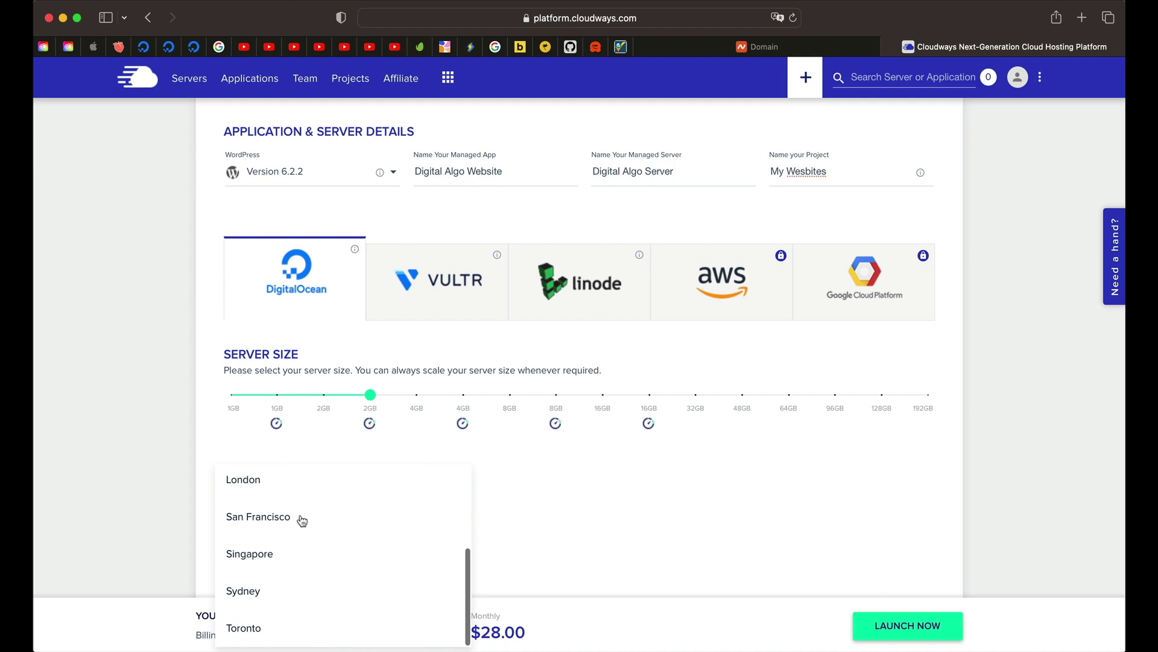
pyautogui.scroll(4, 286, 519)
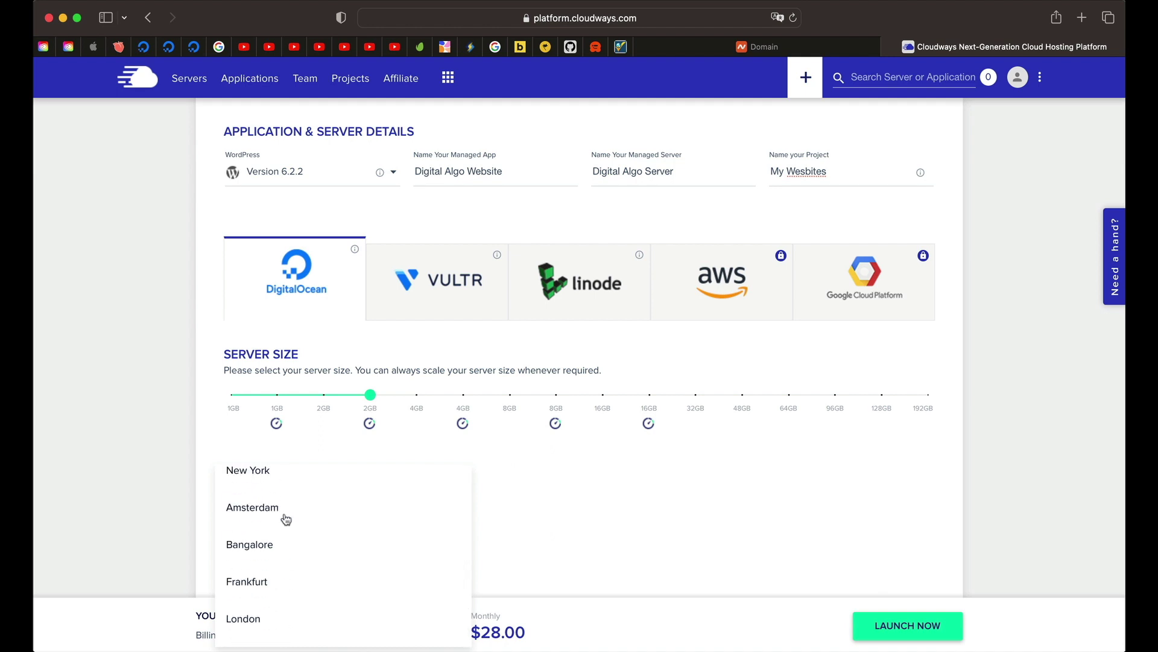
pyautogui.scroll(-4, 285, 518)
pyautogui.scroll(5, 325, 527)
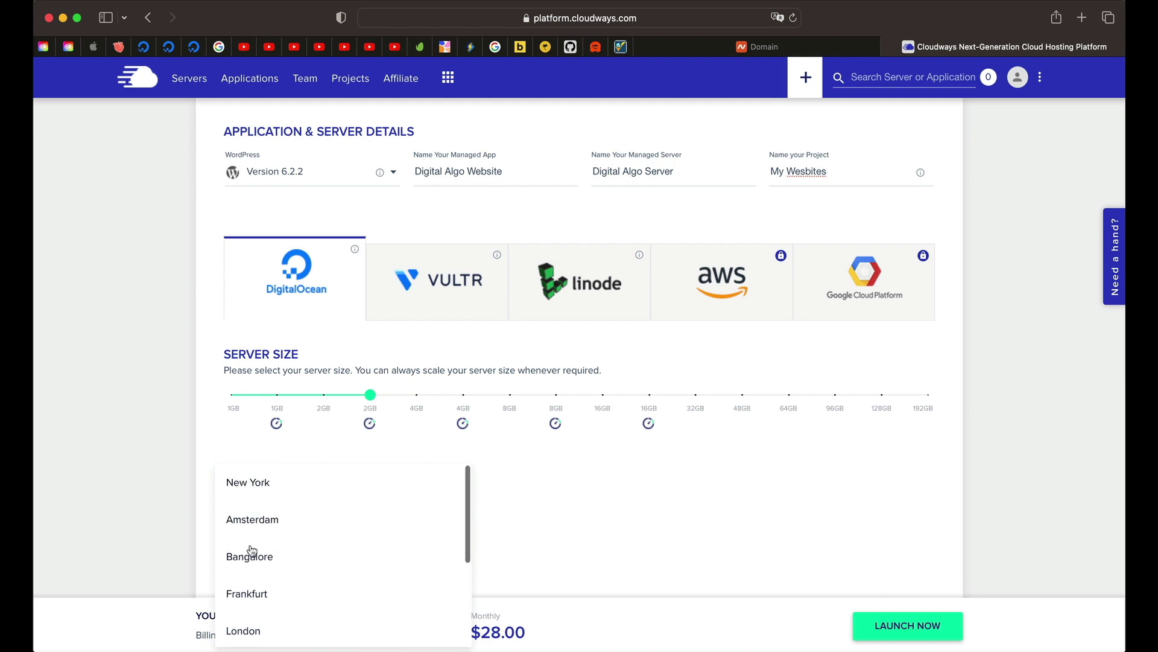
pyautogui.click(275, 558)
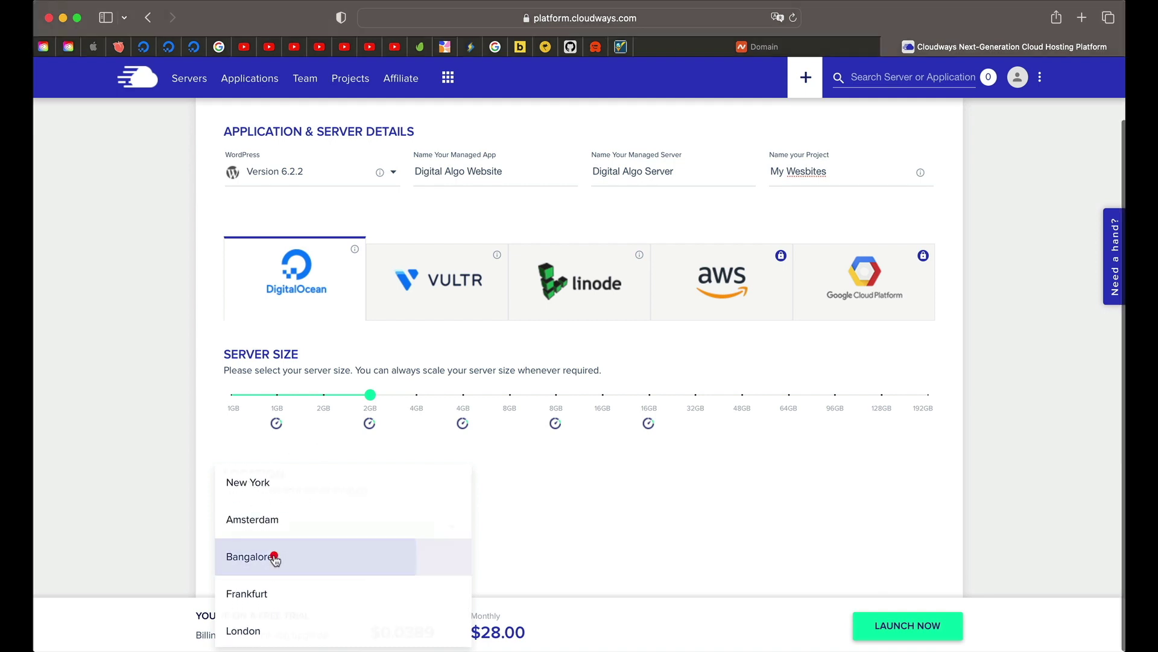
pyautogui.click(534, 466)
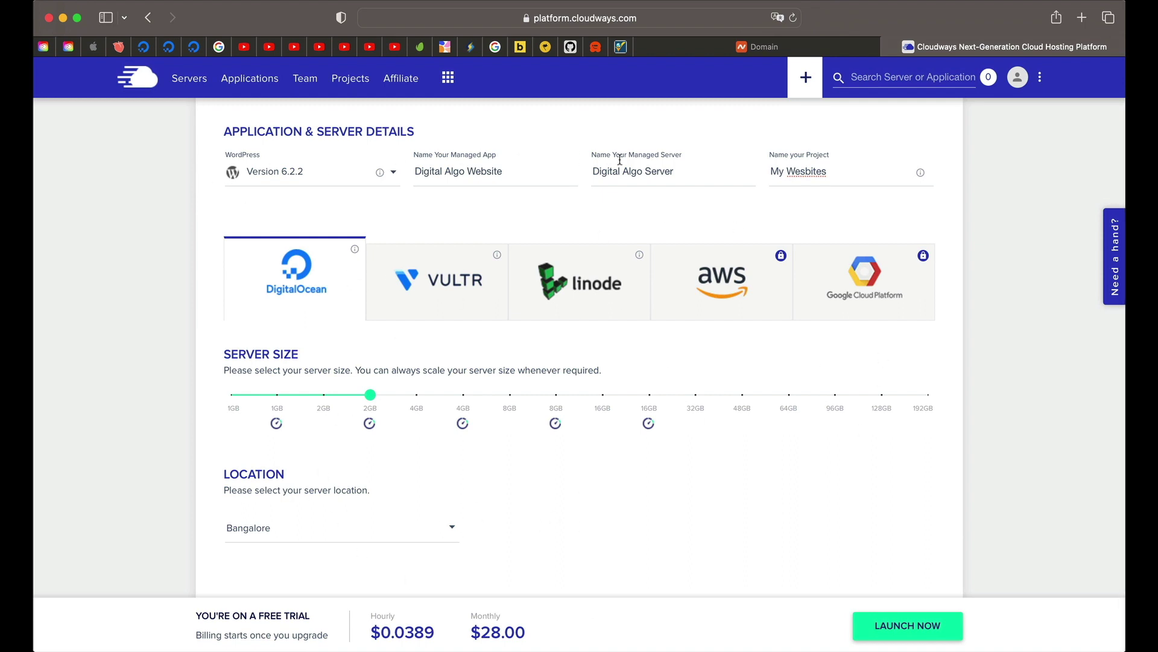
pyautogui.click(909, 627)
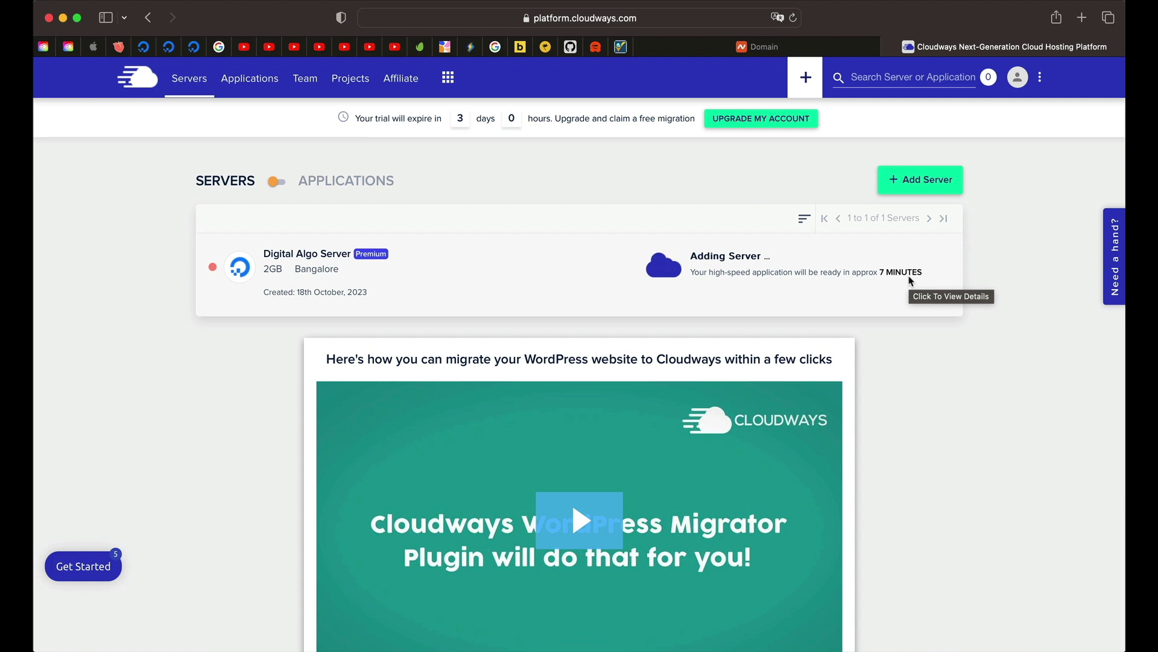
# Step: Return to the Servers list via Projects to see Digital Algo Server running in Bangalore
pyautogui.click(1022, 465)
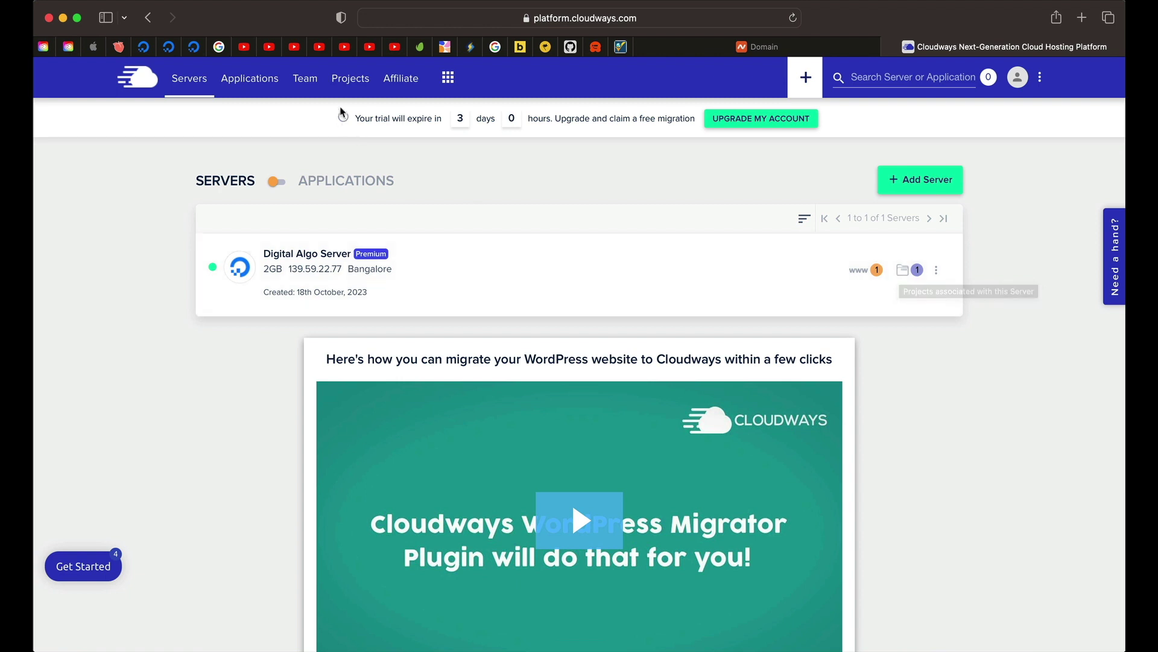
pyautogui.click(348, 88)
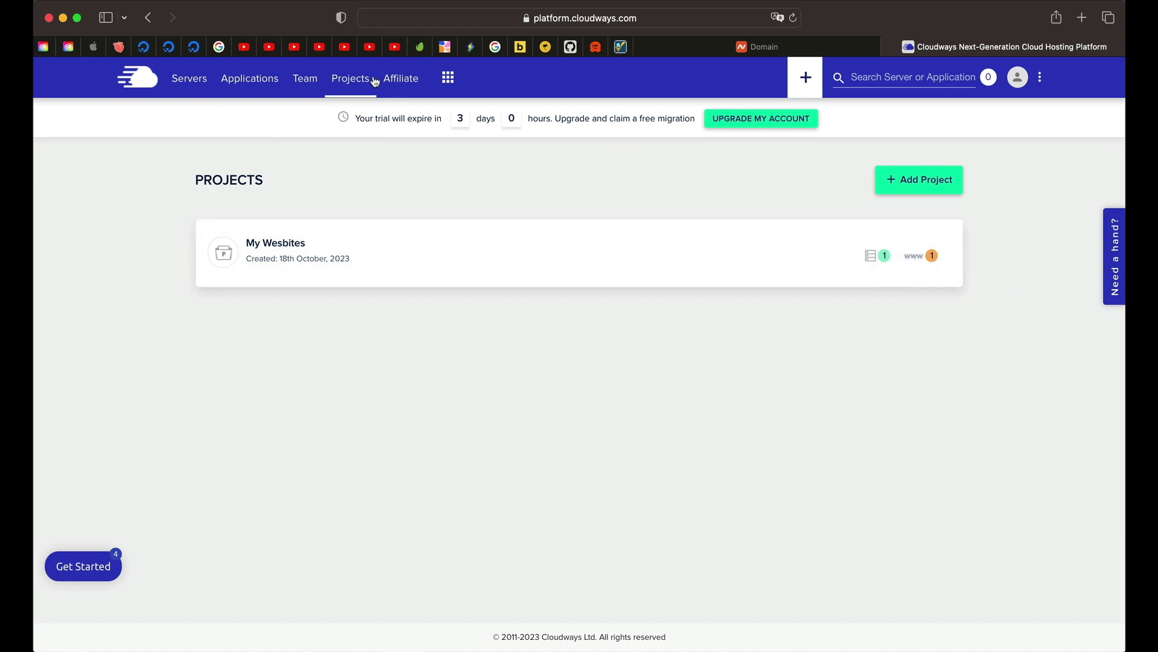
pyautogui.click(196, 84)
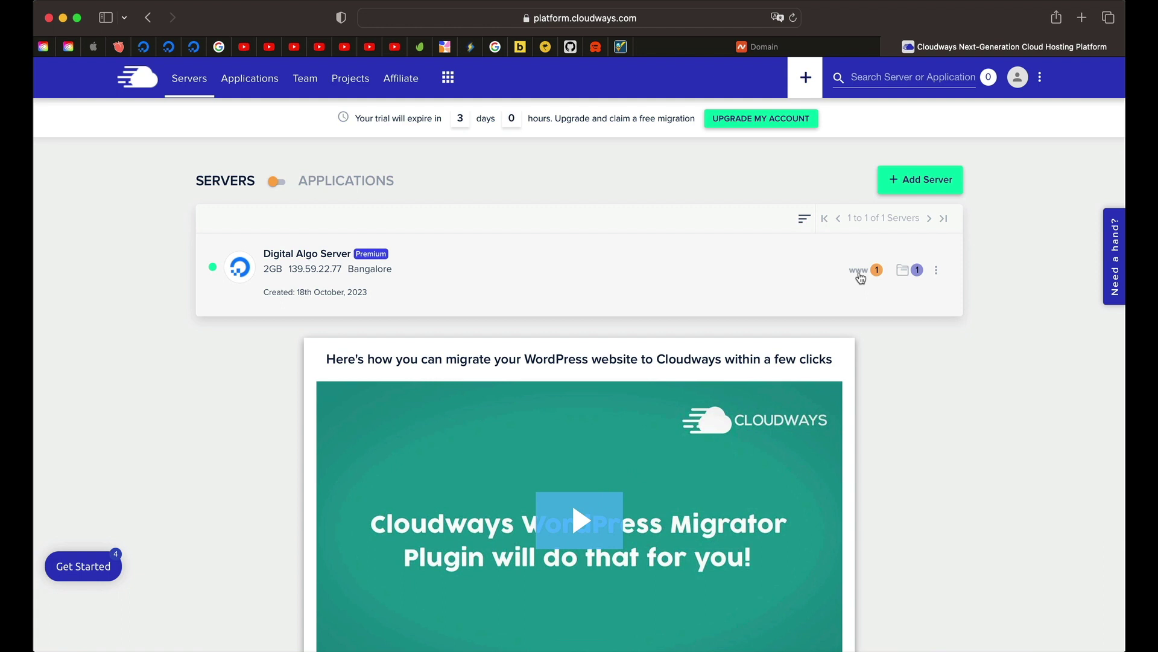
# Step: Open the Digital Algo Website application and go to its Domain Management page
pyautogui.click(865, 274)
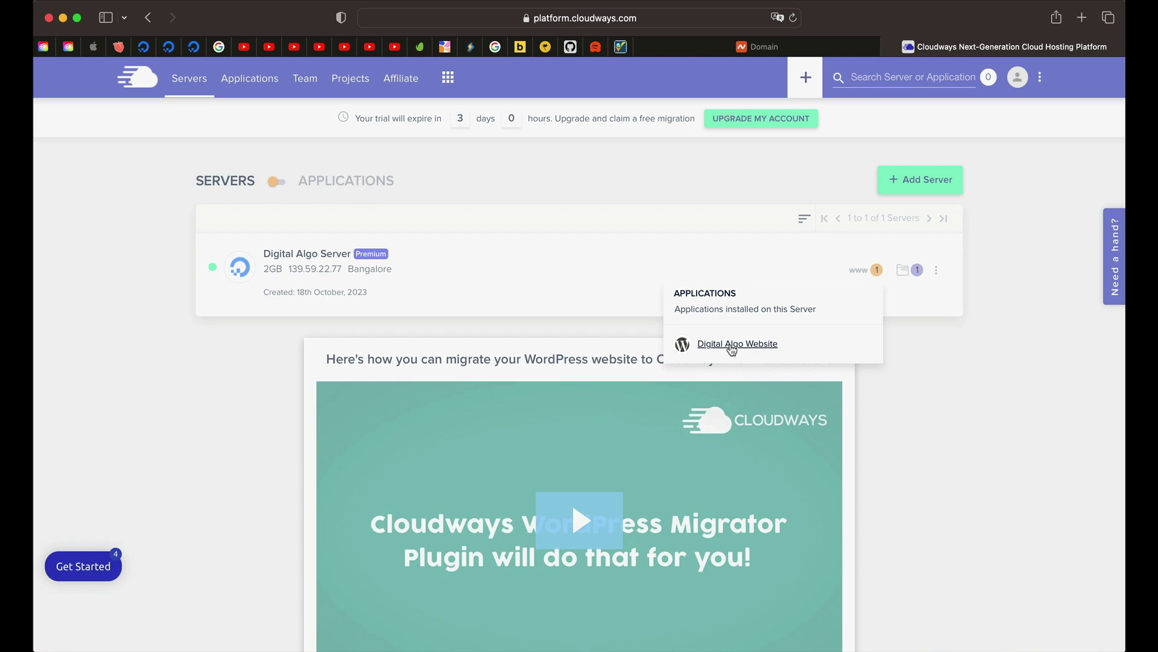
pyautogui.click(732, 347)
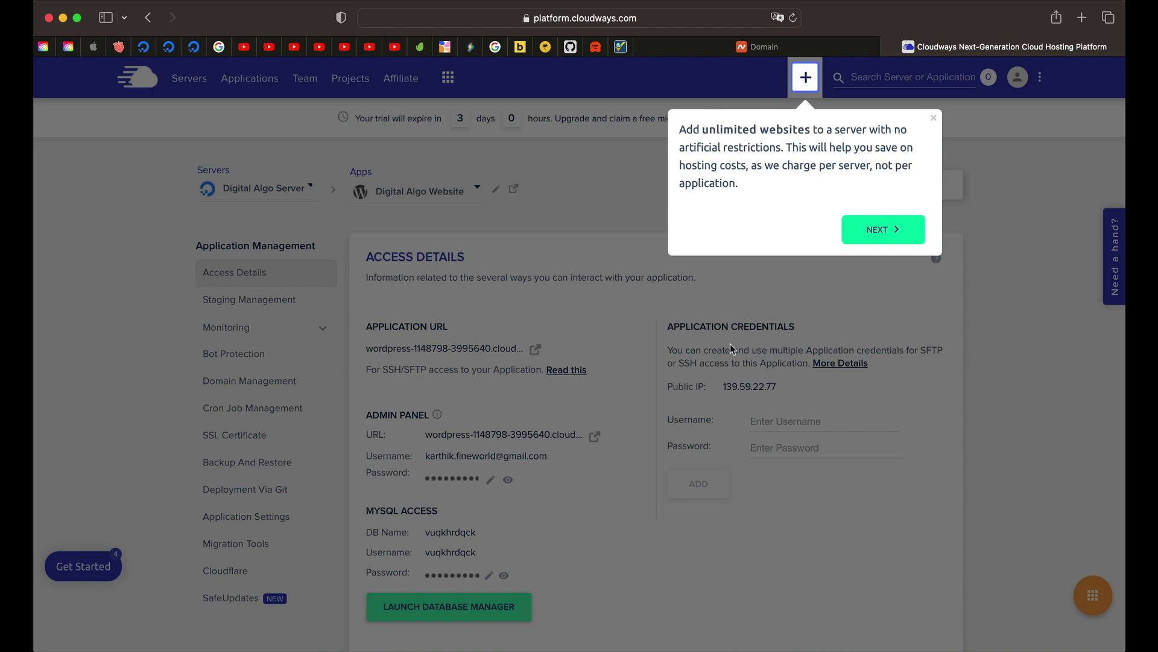
pyautogui.click(730, 343)
pyautogui.scroll(-2, 259, 320)
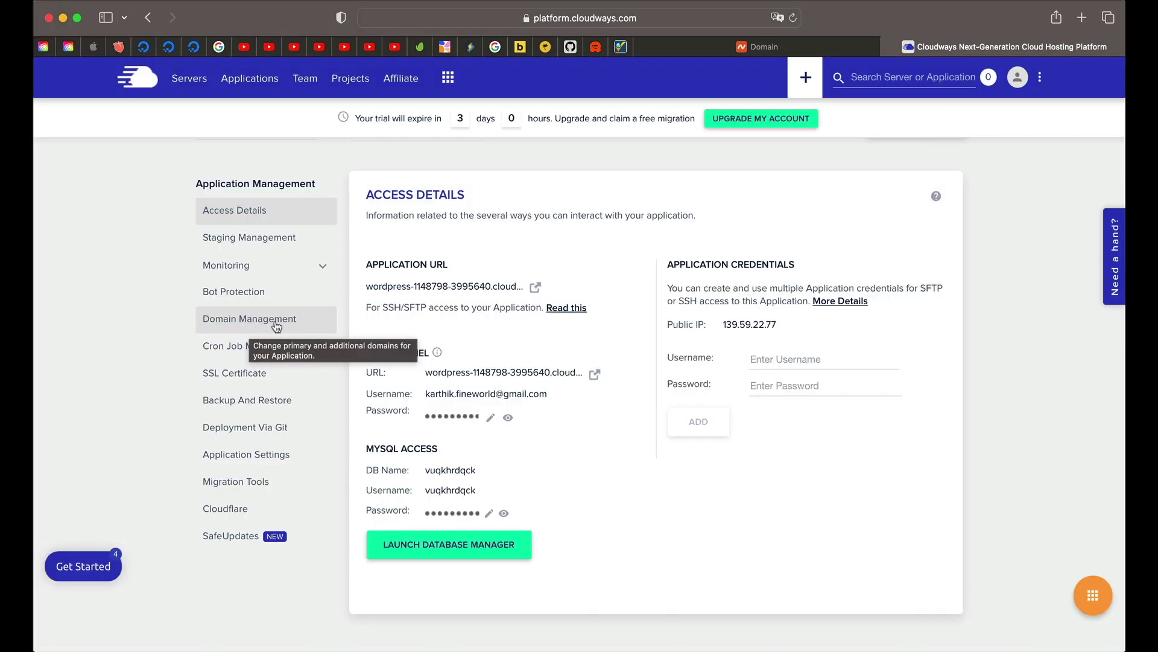
pyautogui.click(265, 320)
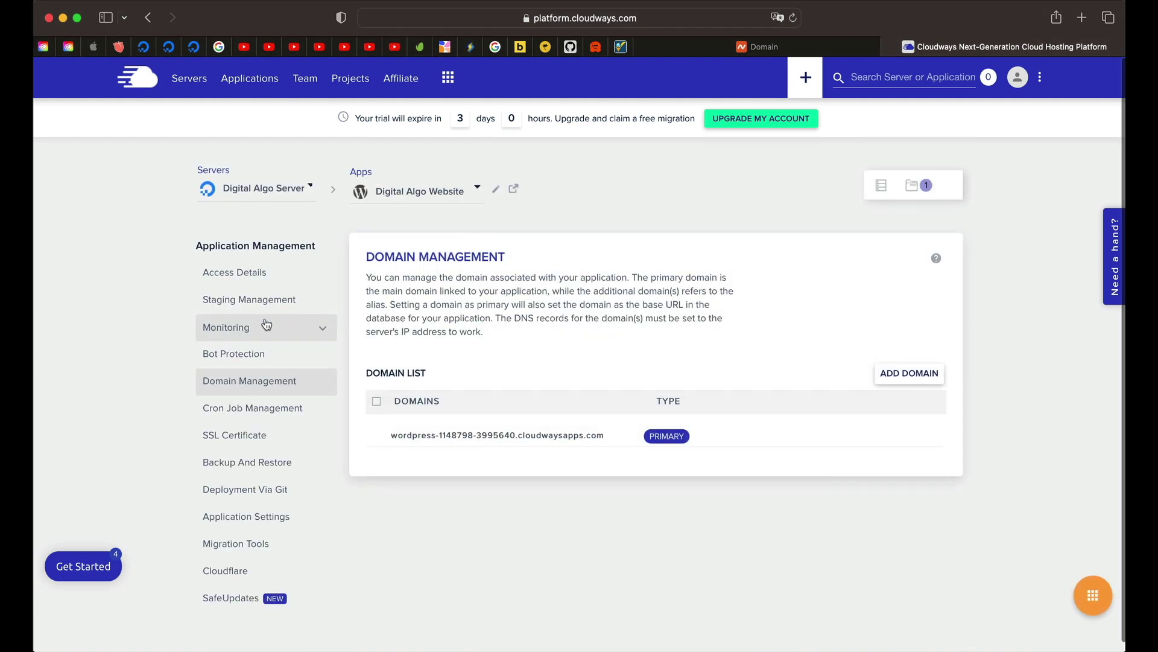
# Step: Add digitalalgoridm.com, copied from Namecheap, as an additional domain of Digital Algo Website
pyautogui.click(897, 376)
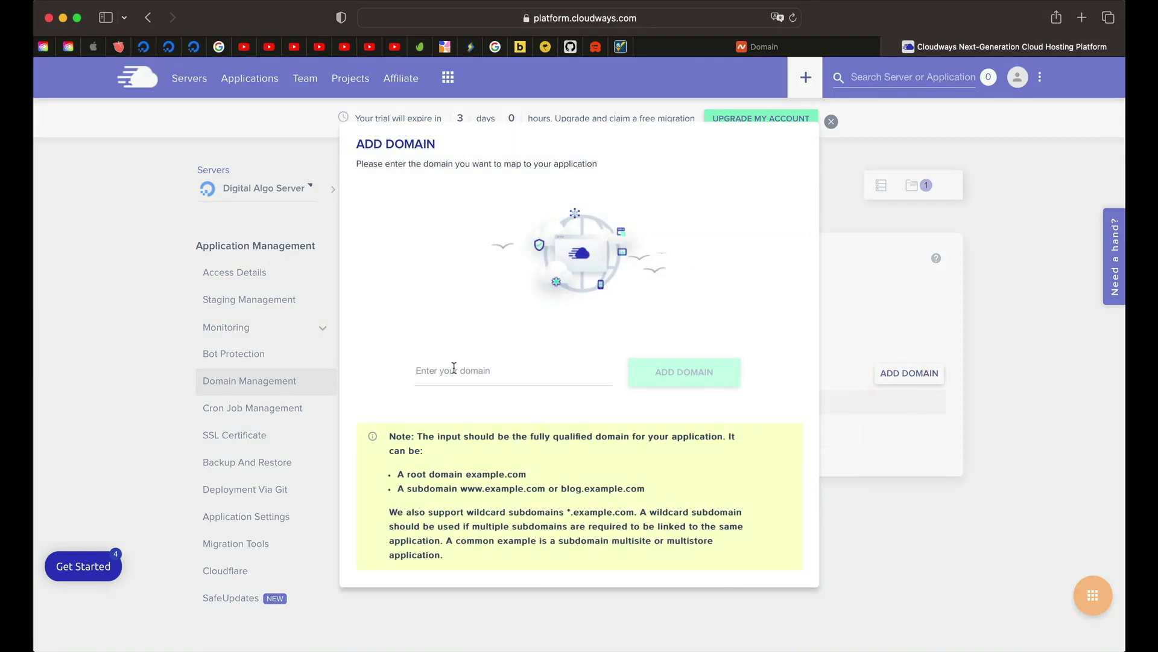
pyautogui.click(453, 367)
pyautogui.click(758, 46)
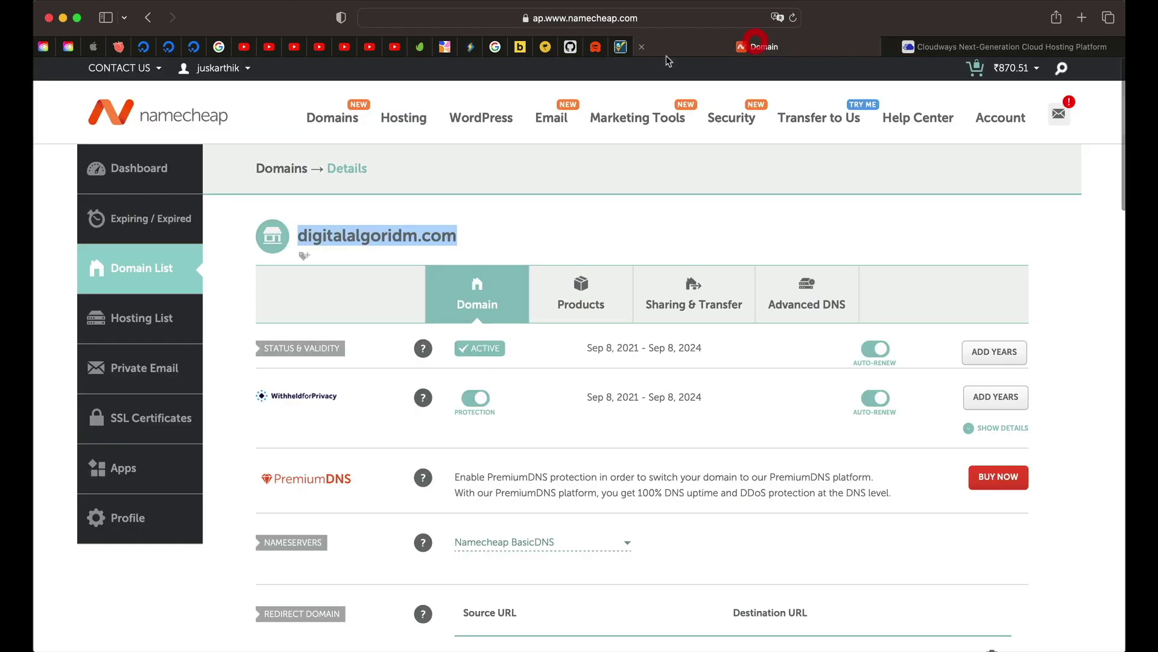
pyautogui.tripleClick(407, 232)
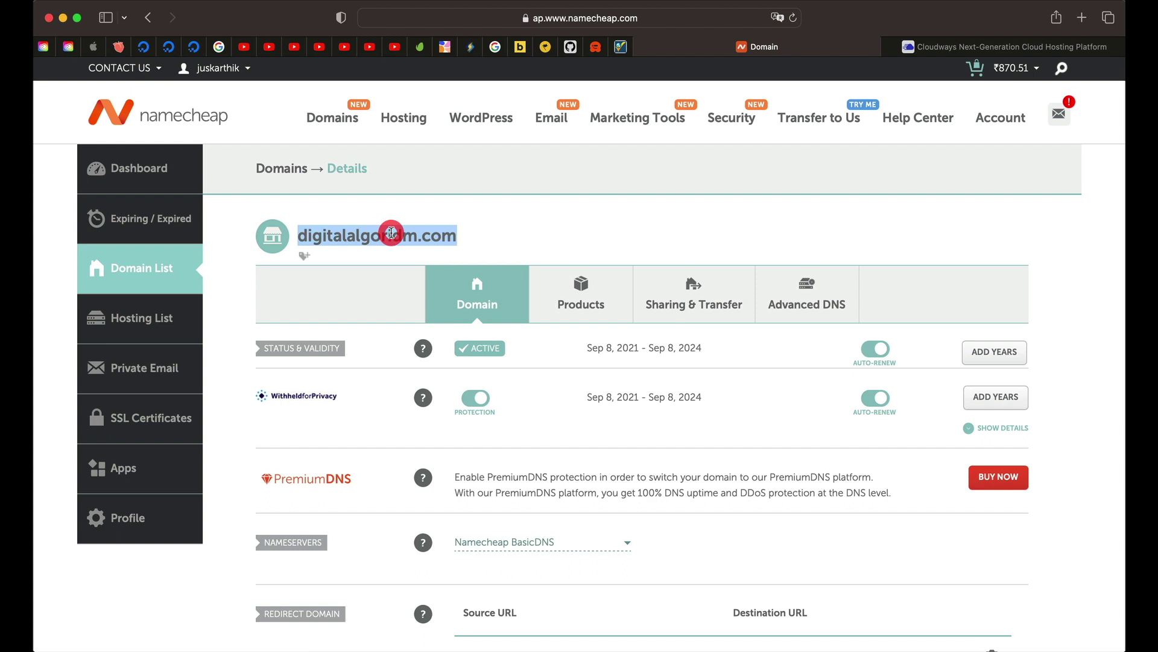
pyautogui.press('super+c')
pyautogui.click(1007, 47)
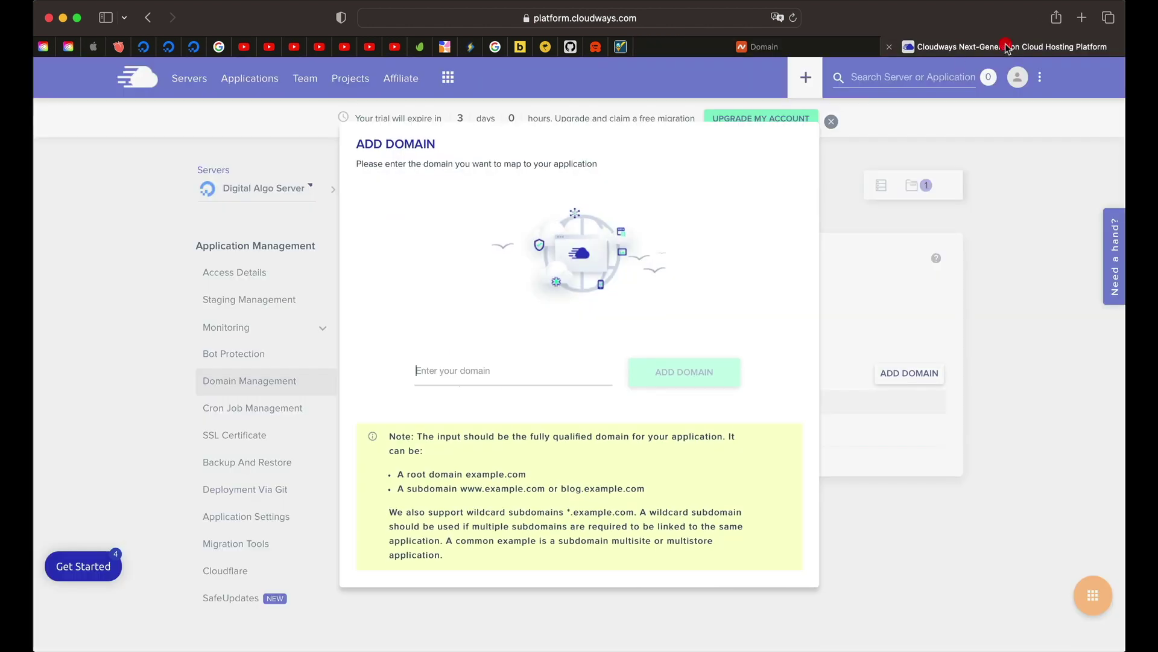
pyautogui.click(481, 359)
pyautogui.press('super+v')
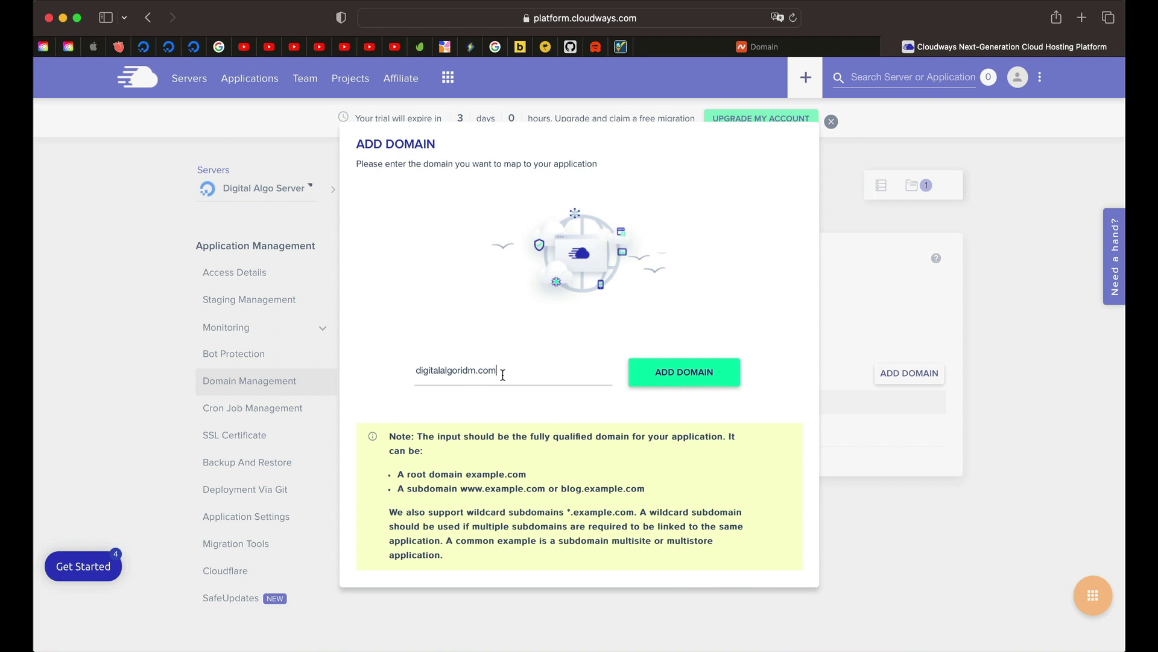
pyautogui.click(680, 371)
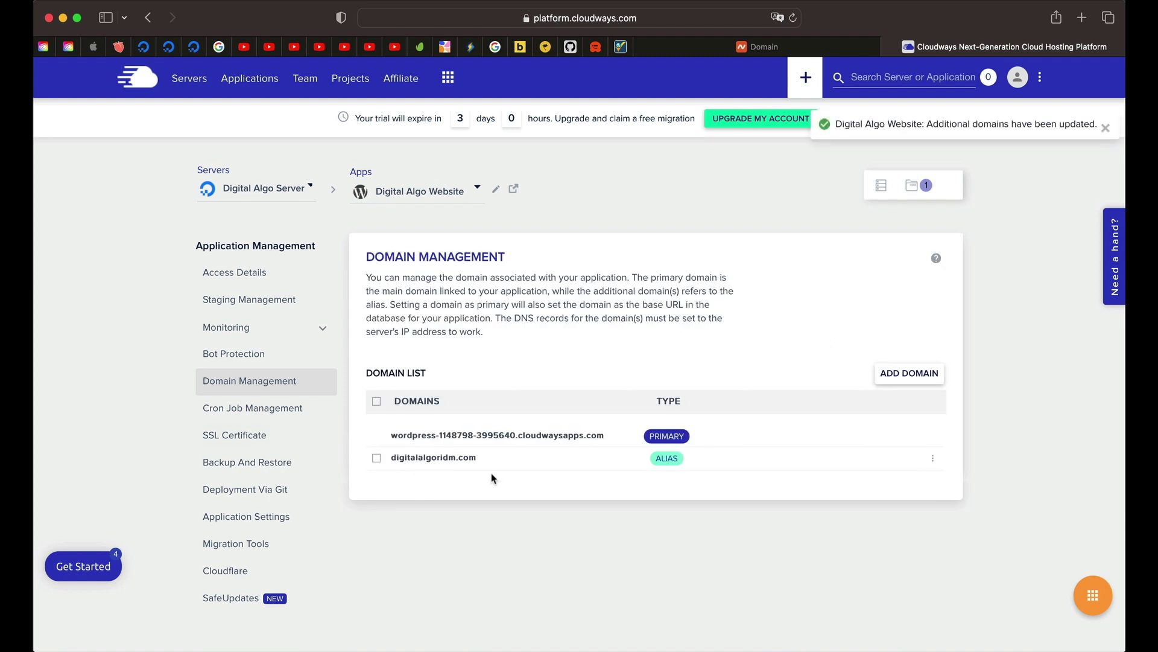
# Step: Use Make Primary on the digitalalgoridm.com row and confirm Set as Primary
pyautogui.click(933, 458)
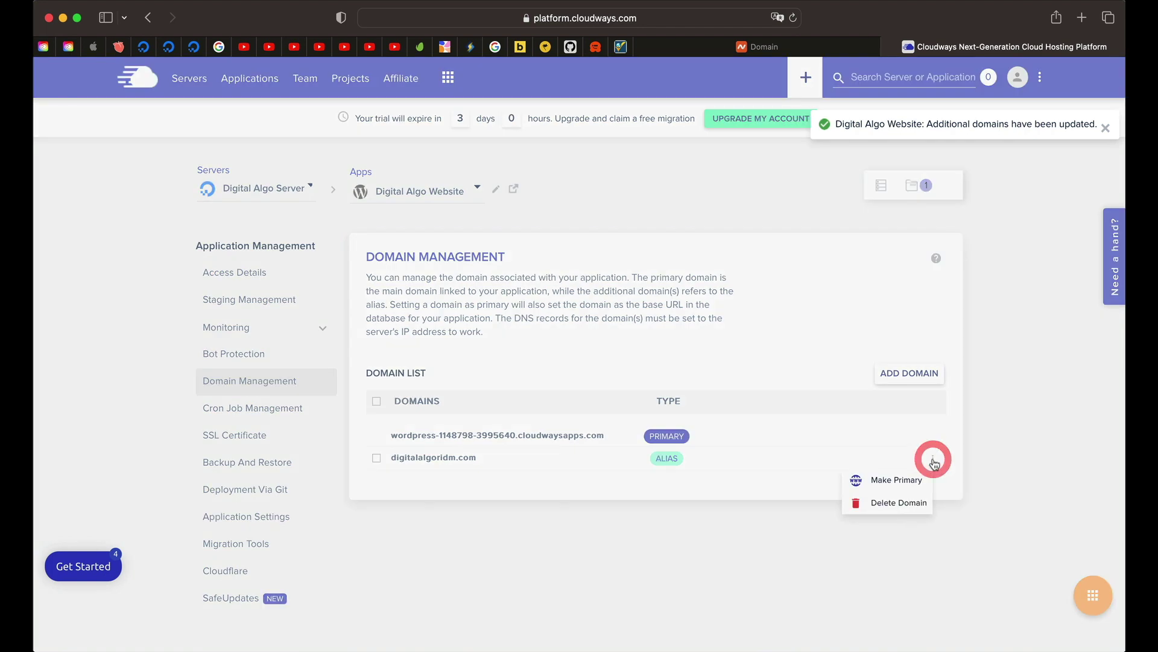
pyautogui.click(901, 479)
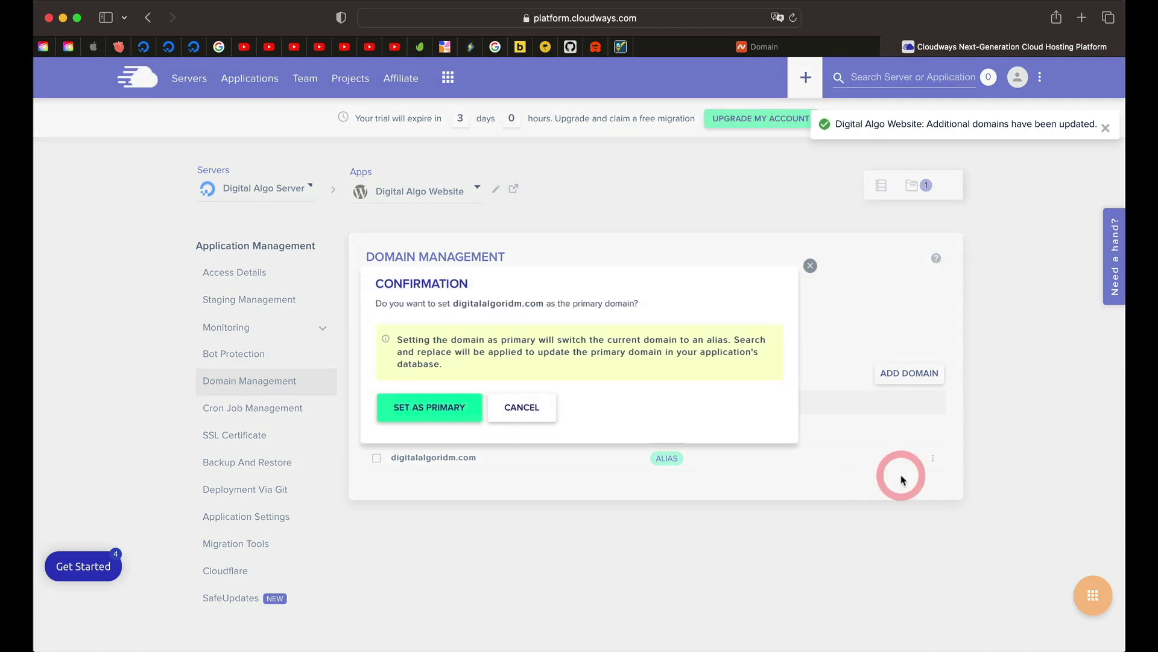
pyautogui.click(410, 415)
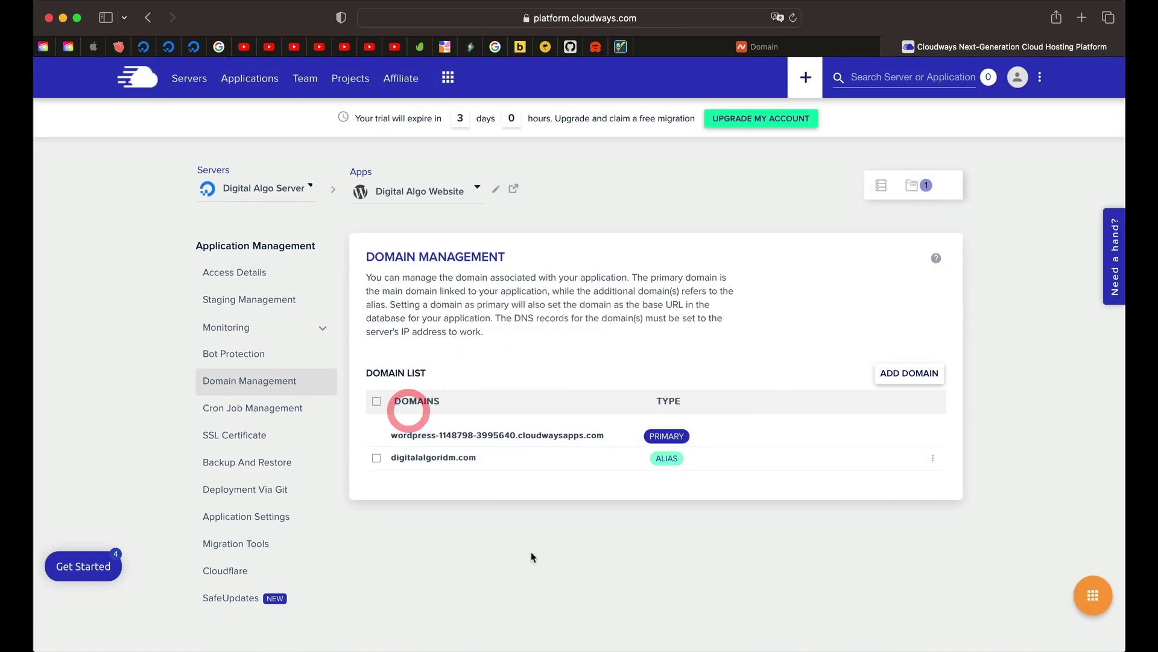
# Step: Open the Advanced DNS settings for digitalalgoridm.com in Namecheap's domain list
pyautogui.click(755, 53)
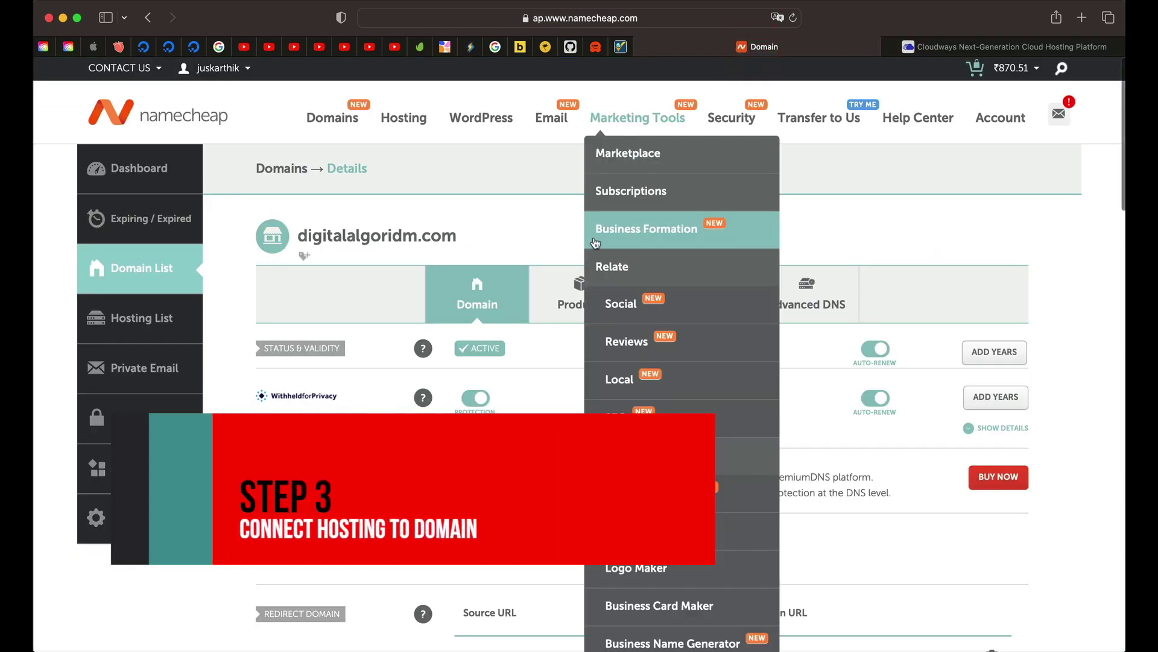
pyautogui.scroll(-1, 525, 211)
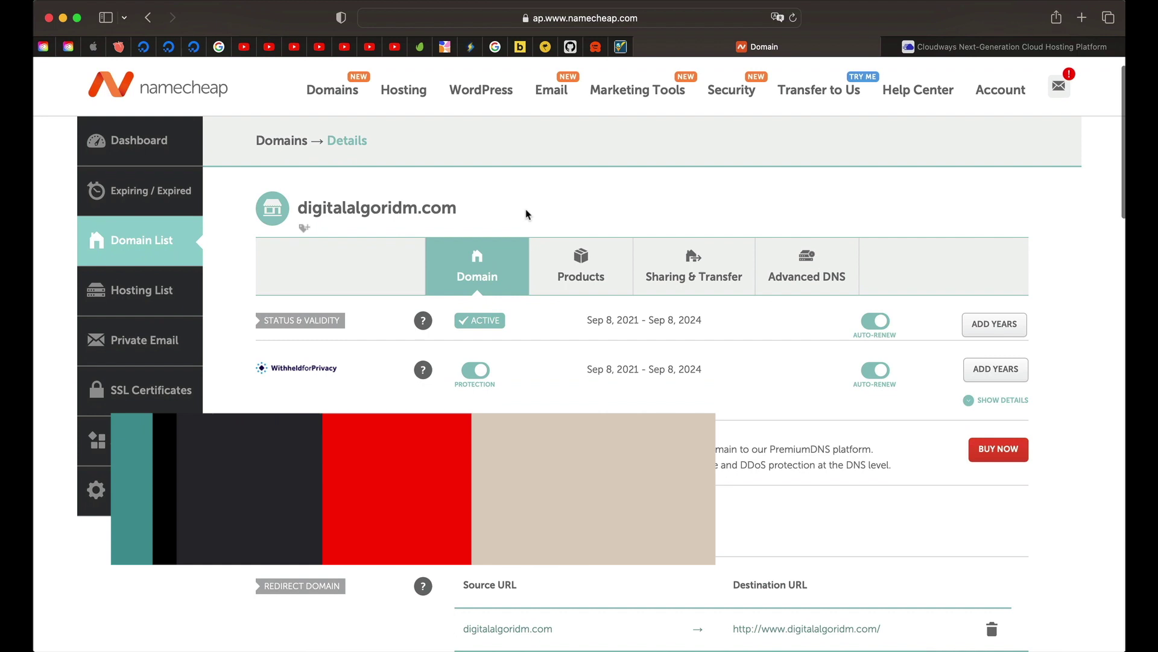
pyautogui.scroll(1, 447, 216)
pyautogui.scroll(-1, 447, 216)
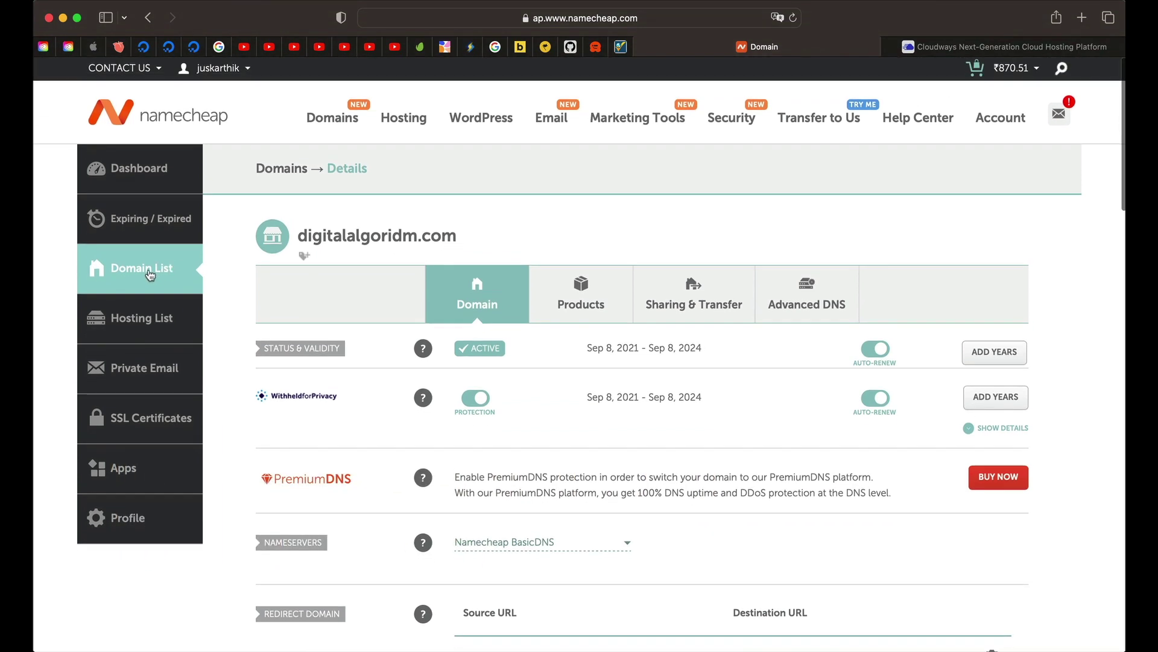
pyautogui.click(161, 285)
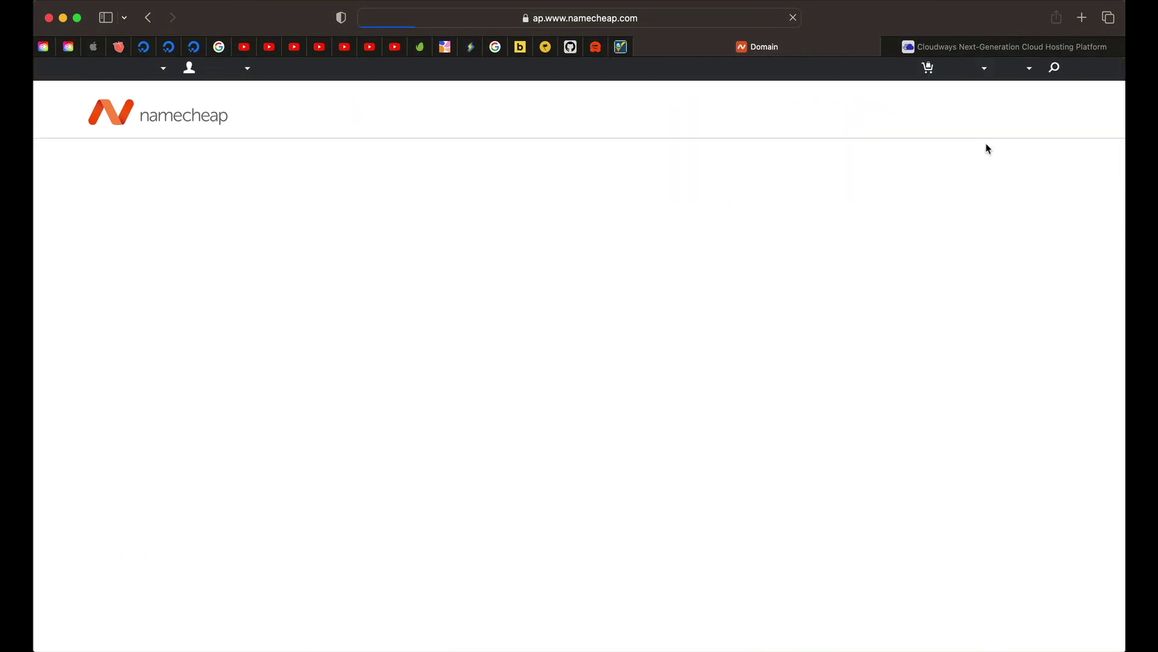
pyautogui.scroll(-5, 339, 352)
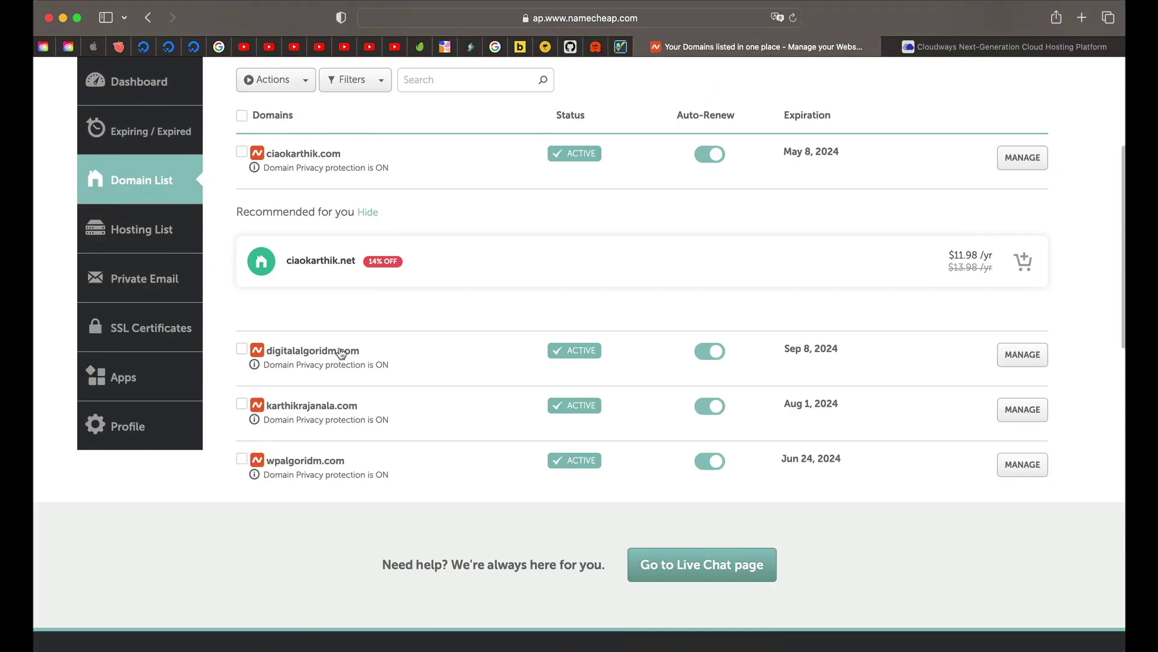
pyautogui.click(1030, 359)
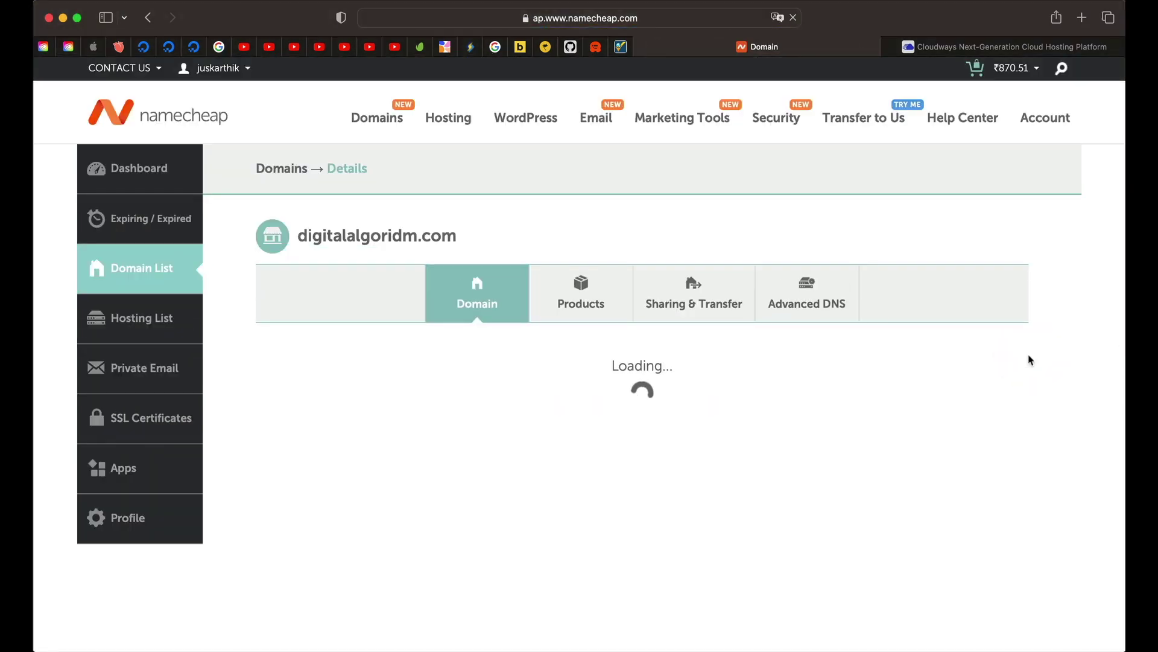
pyautogui.click(823, 298)
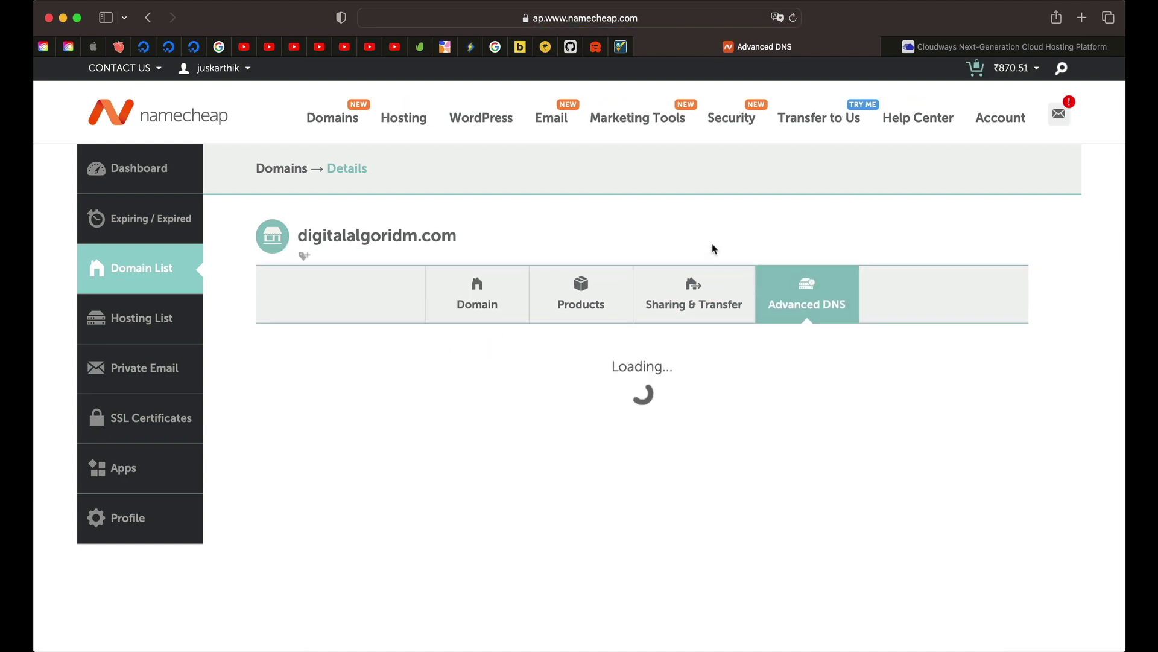
pyautogui.scroll(-3, 662, 419)
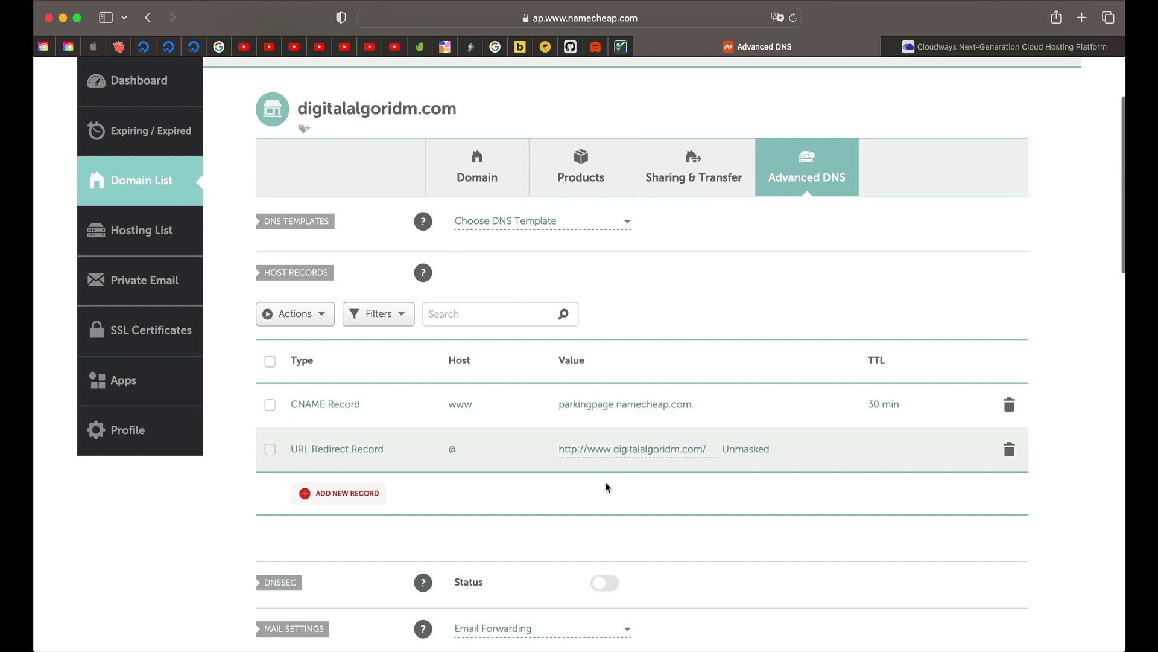
# Step: Delete the www CNAME record and the URL redirect record
pyautogui.click(1013, 412)
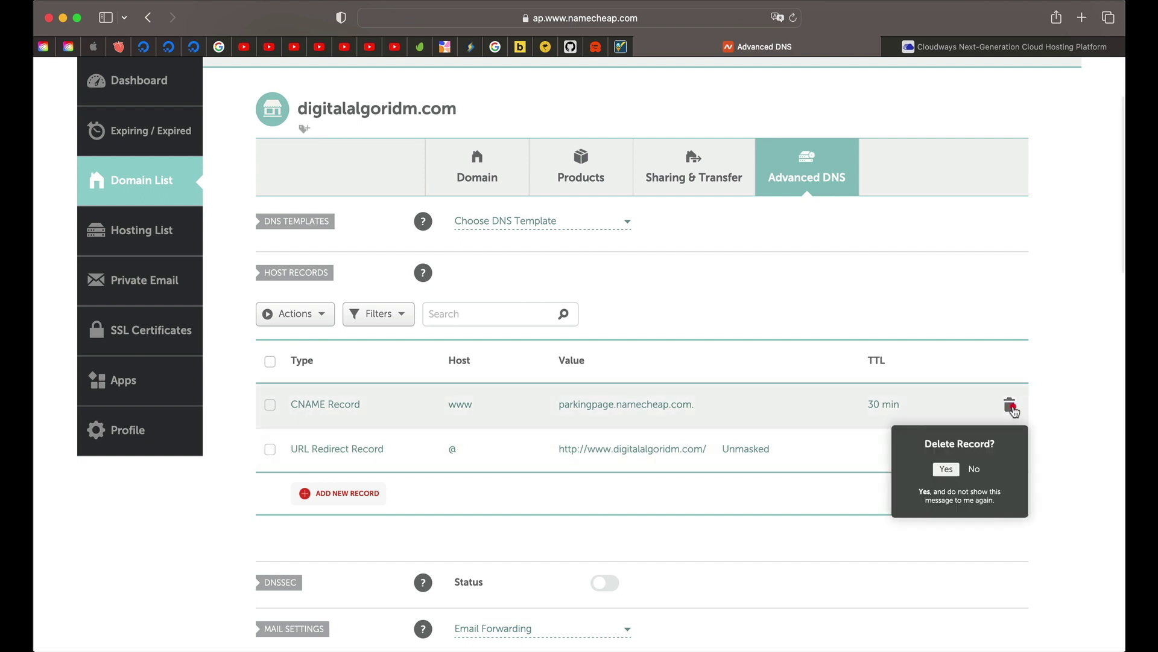
pyautogui.click(940, 471)
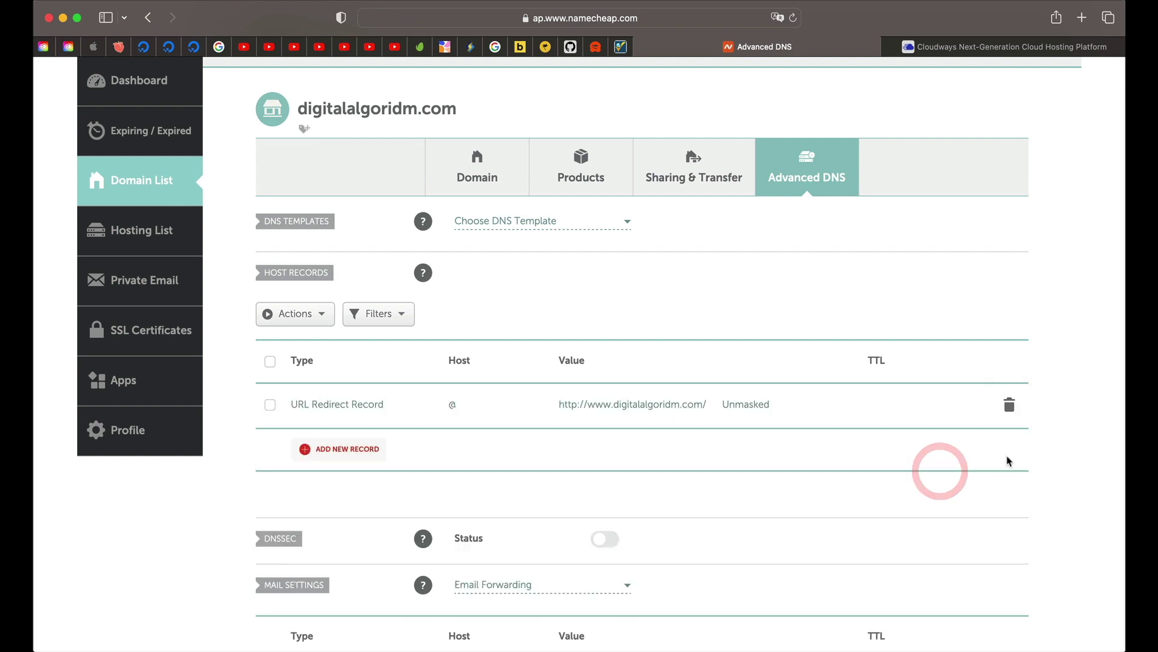
pyautogui.click(1009, 404)
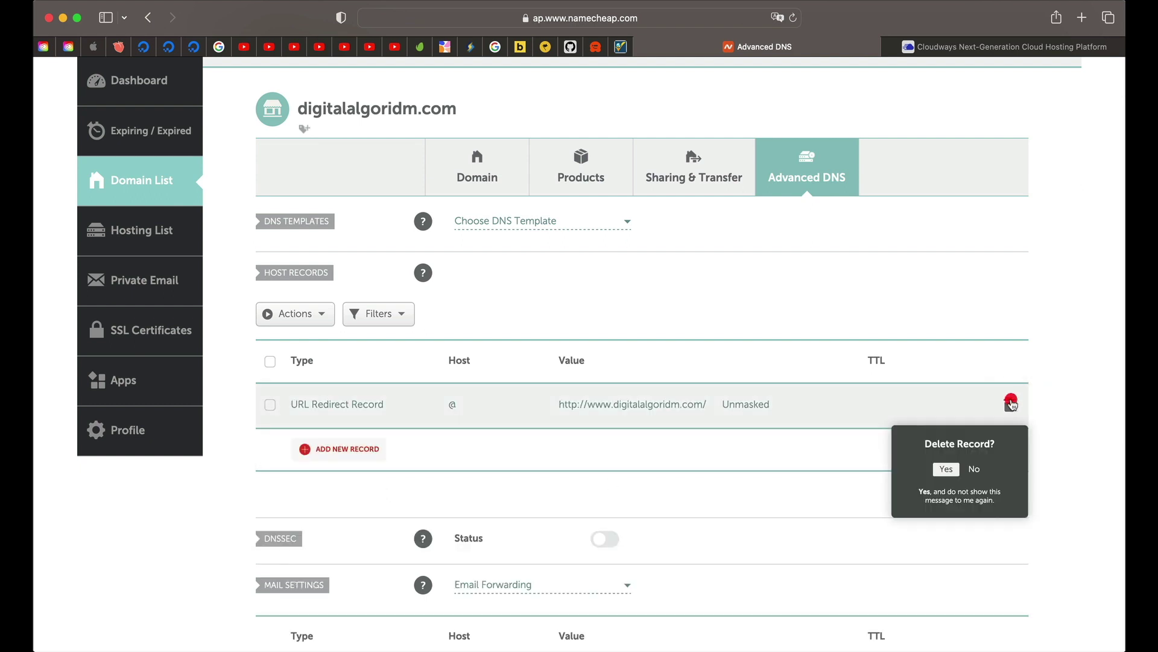
pyautogui.click(943, 466)
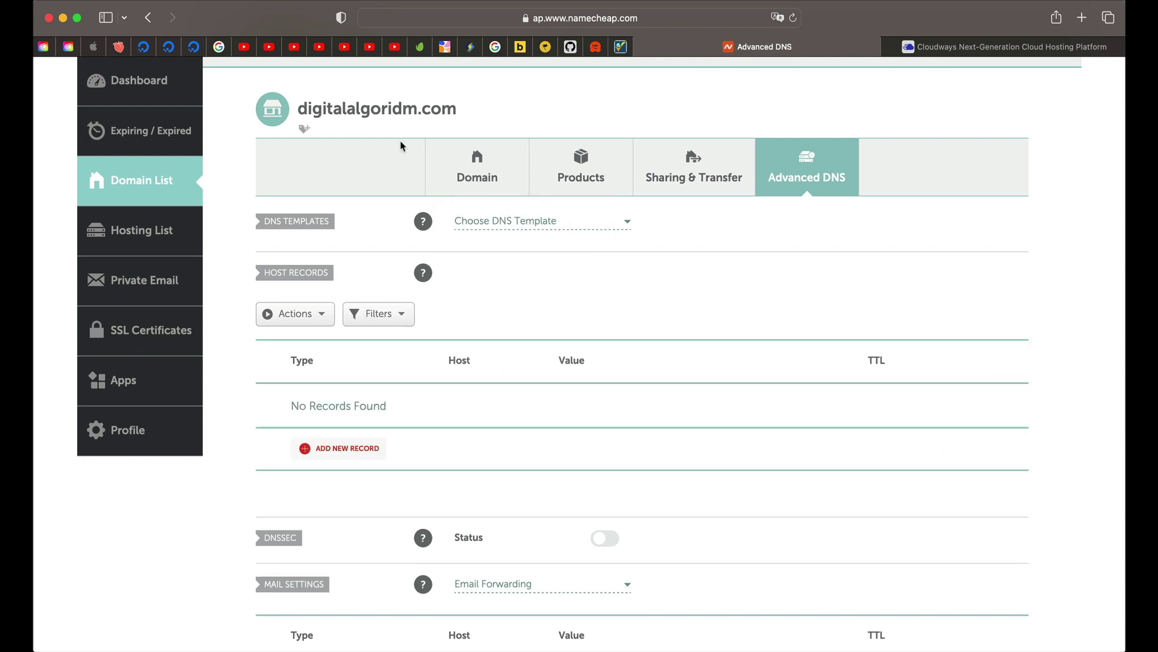
# Step: Copy the public IP 139.59.22.77 from Digital Algo Website's Access Details
pyautogui.click(936, 47)
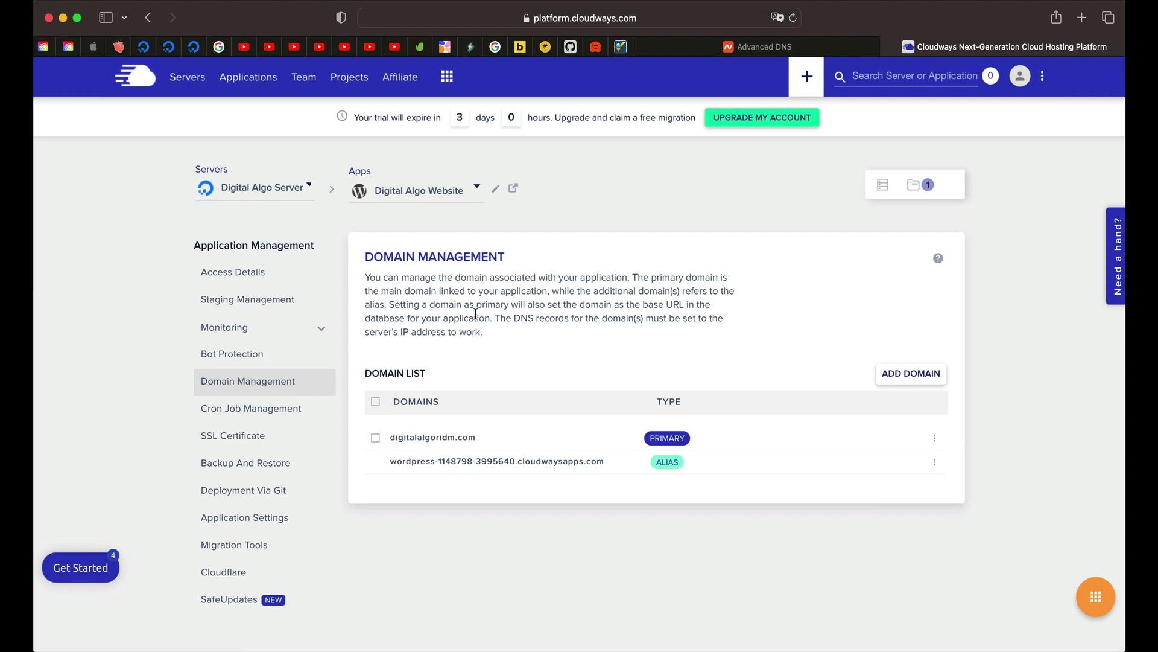
pyautogui.click(233, 272)
pyautogui.scroll(-1, 272, 314)
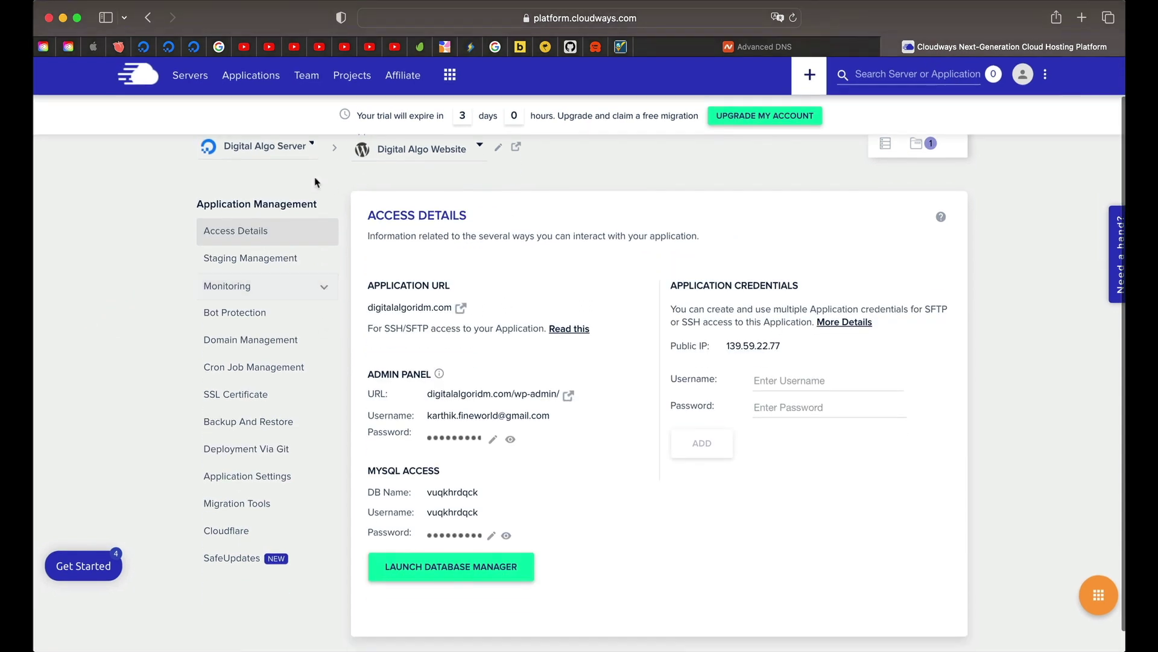
pyautogui.scroll(1, 466, 310)
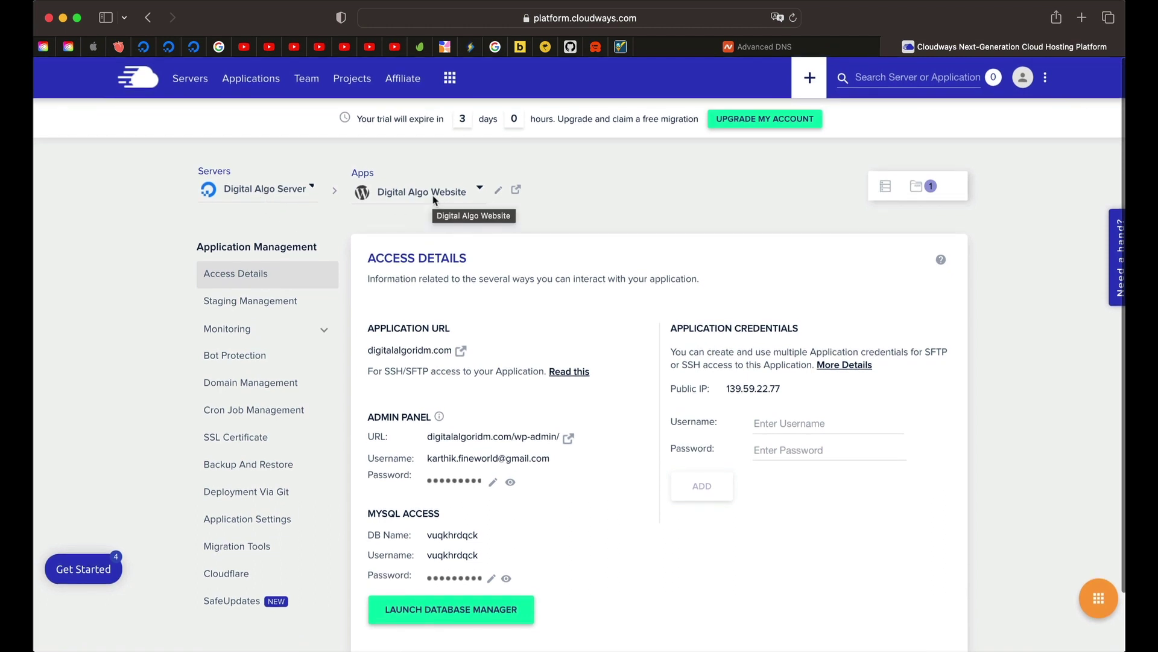
pyautogui.click(249, 277)
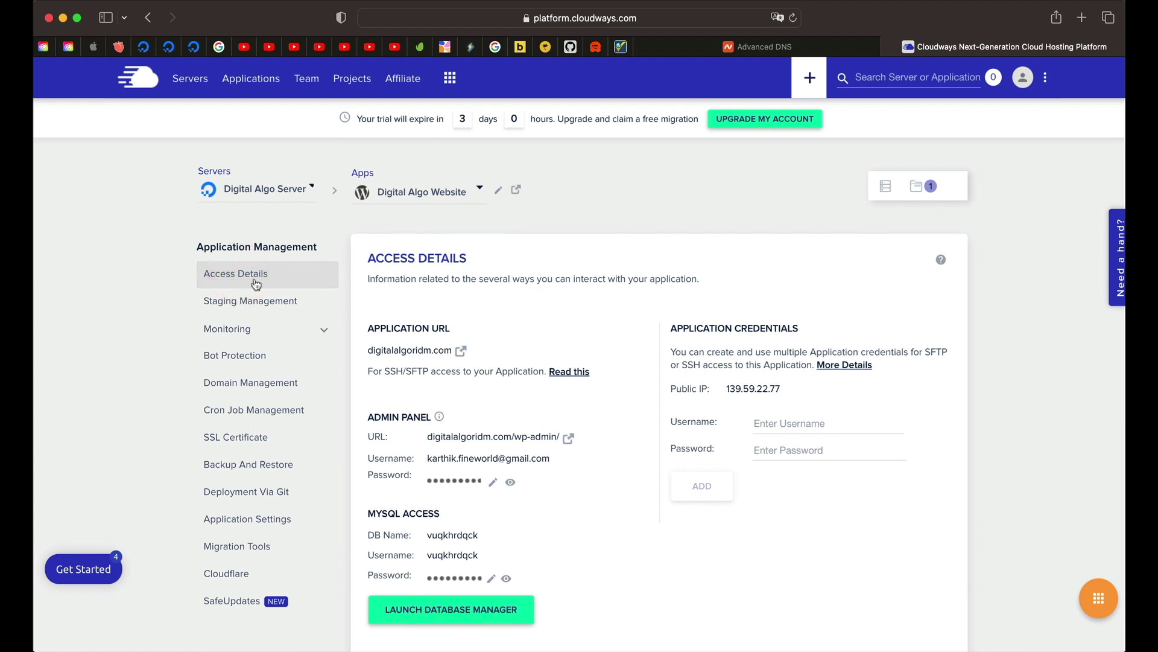
pyautogui.scroll(-3, 507, 368)
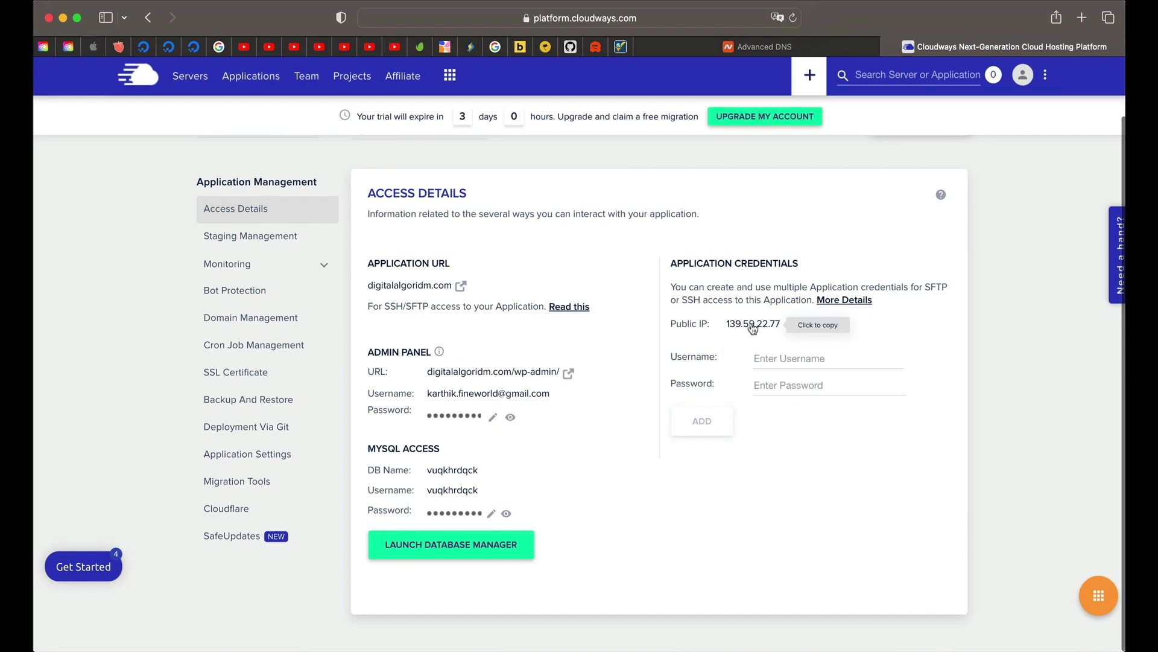
pyautogui.click(751, 329)
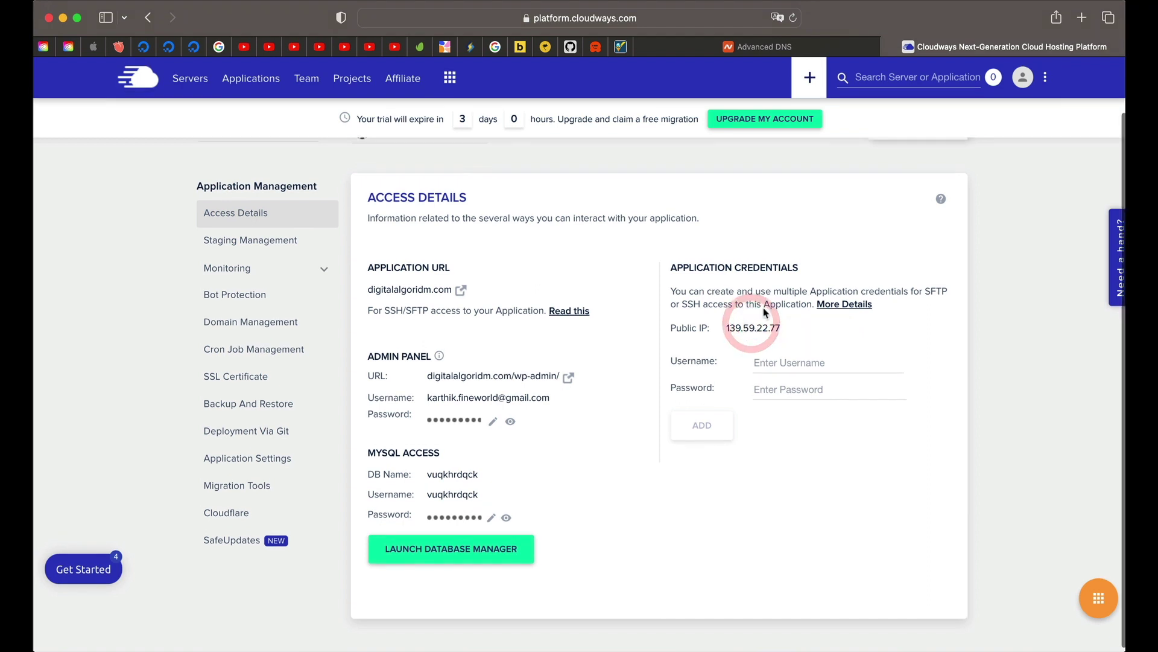
# Step: Create an A record with host @ and value 139.59.22.77 for digitalalgoridm.com
pyautogui.click(781, 47)
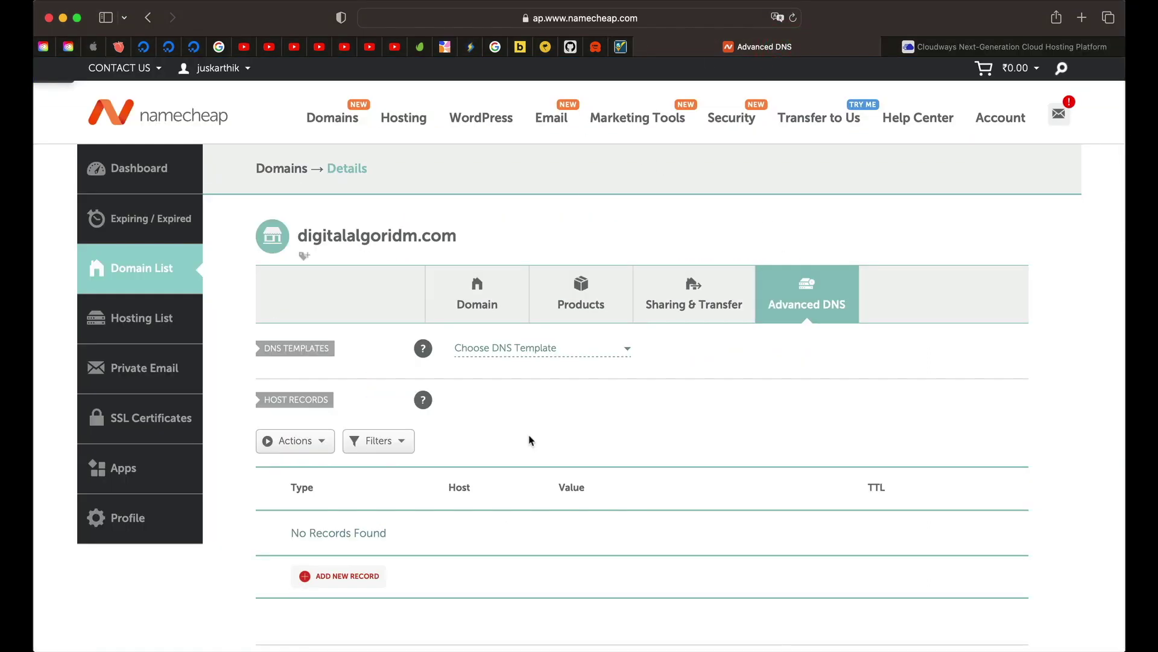
pyautogui.scroll(-1, 530, 439)
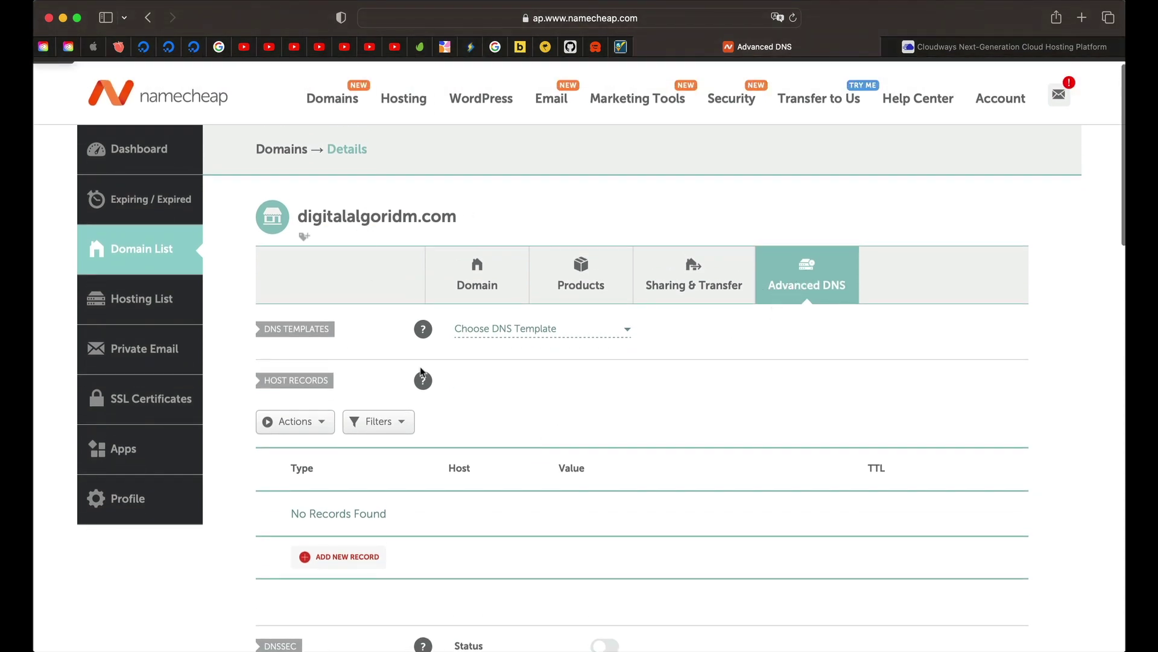
pyautogui.scroll(-5, 421, 373)
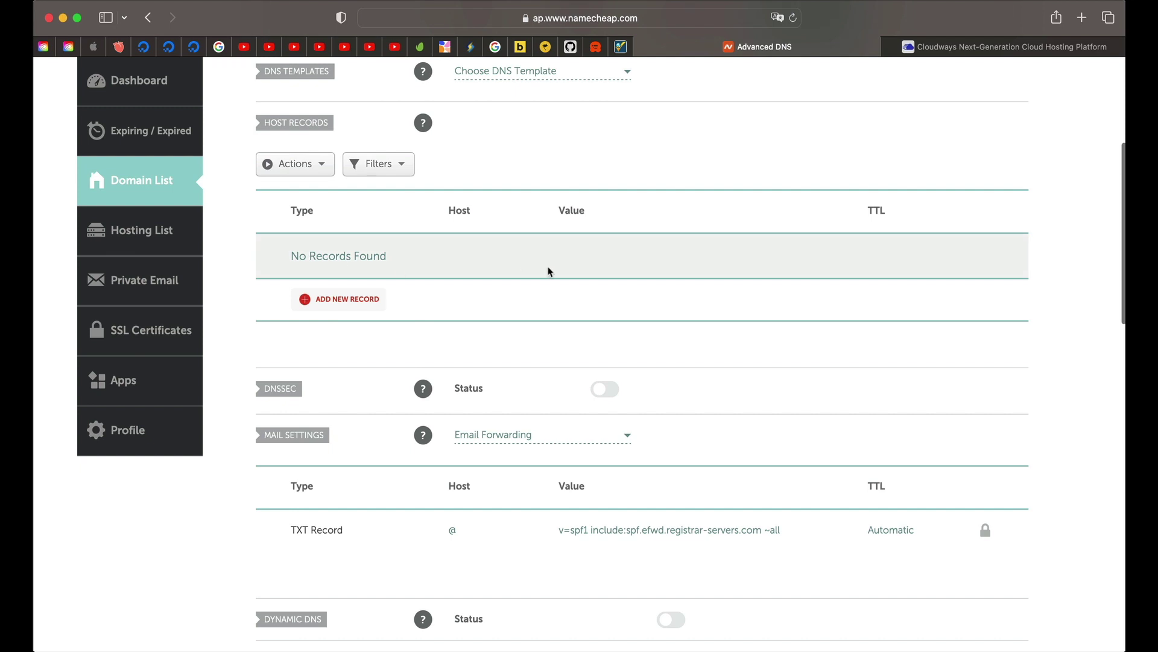
pyautogui.click(348, 300)
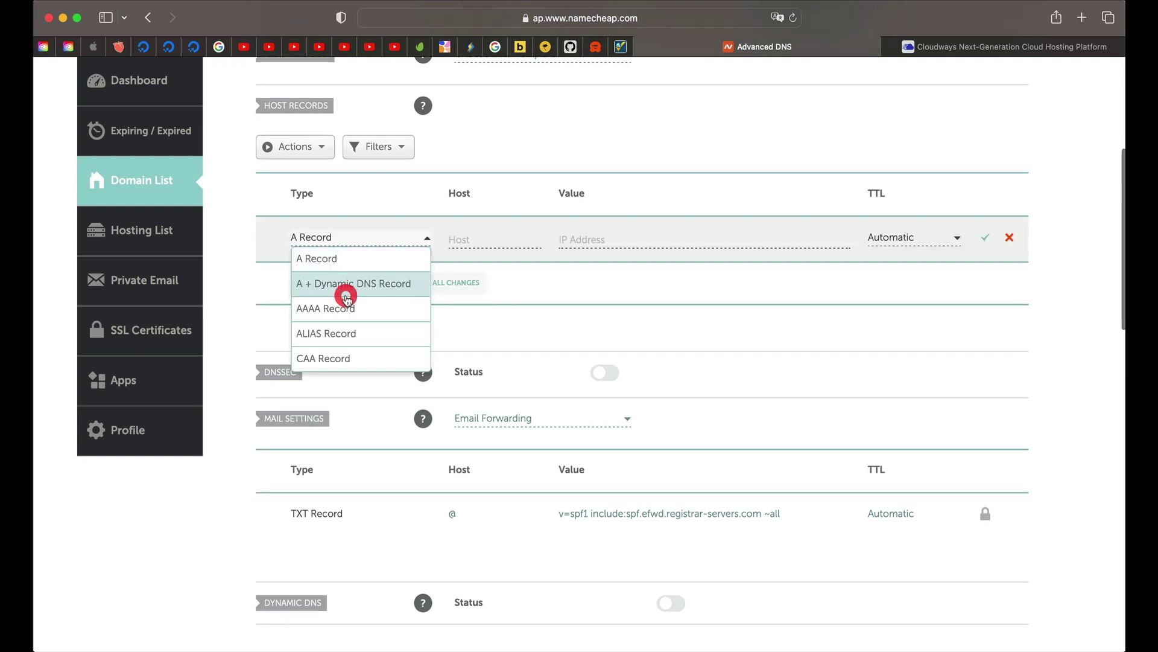
pyautogui.click(352, 259)
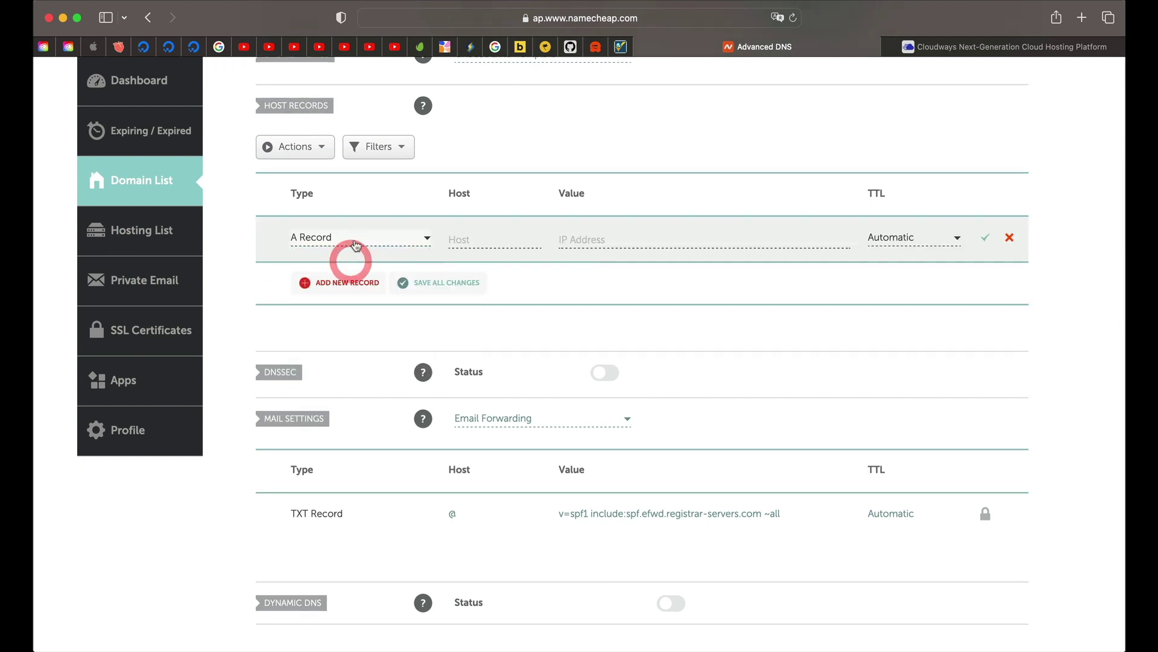
pyautogui.click(469, 239)
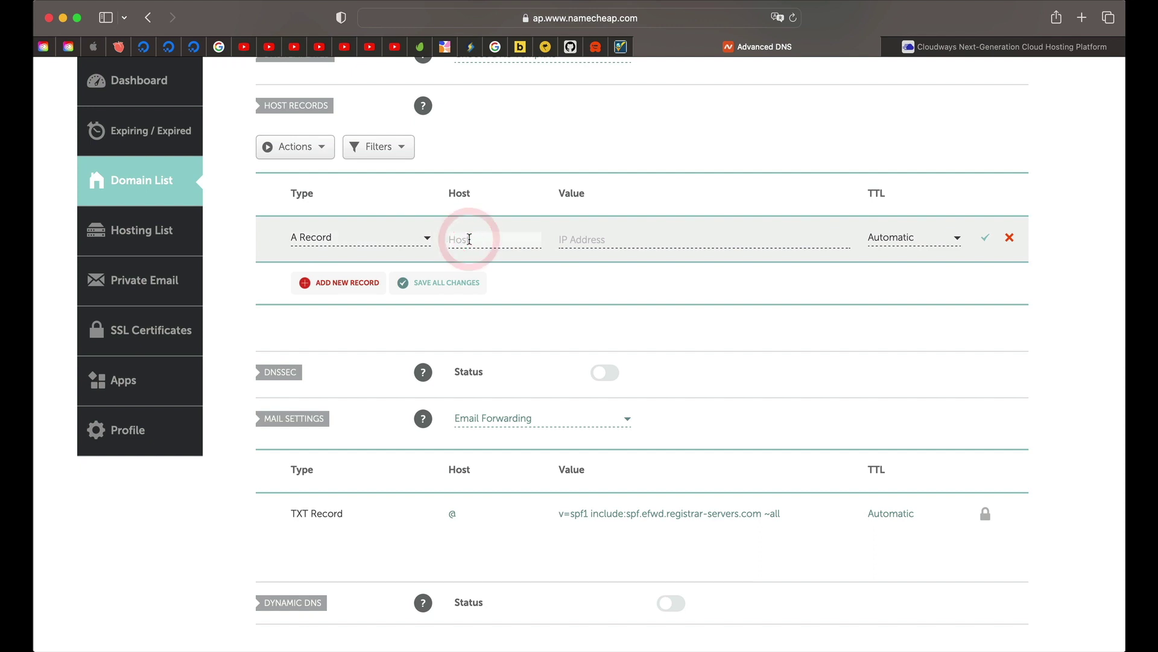
pyautogui.write('@')
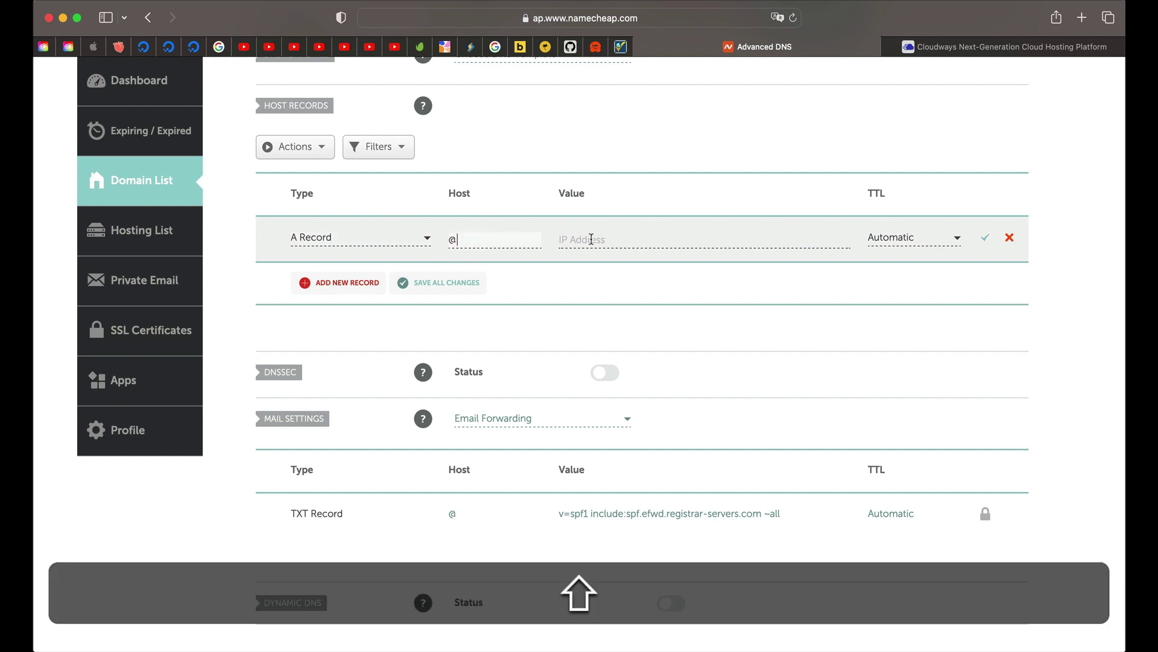
pyautogui.click(591, 239)
pyautogui.press('super+v')
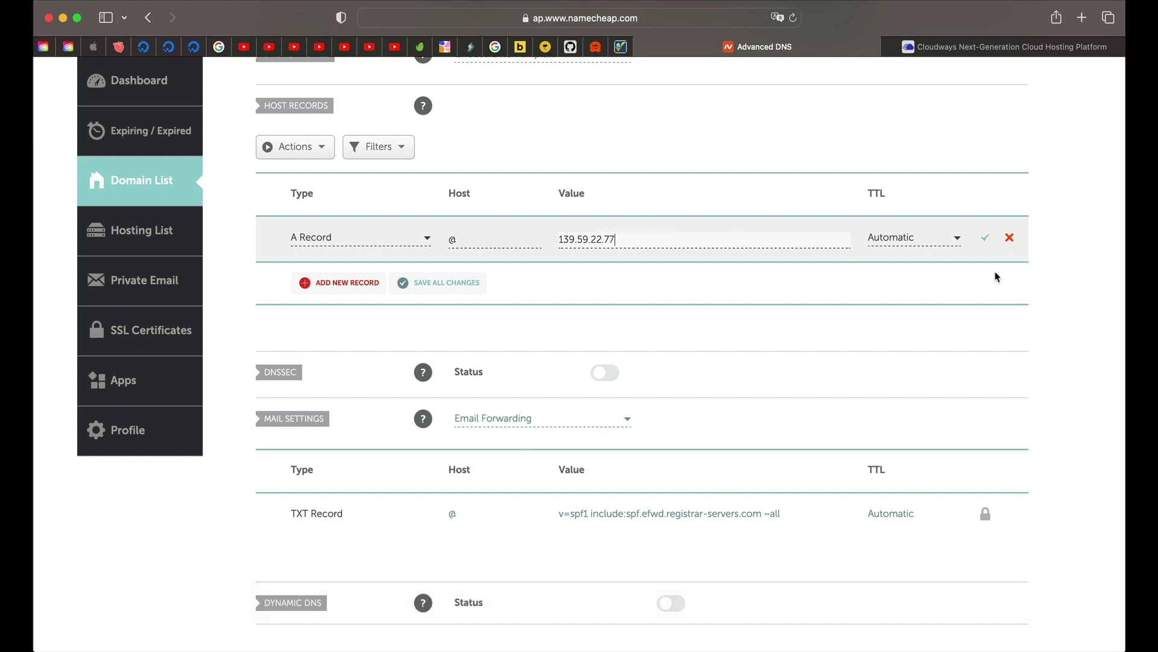
pyautogui.click(983, 240)
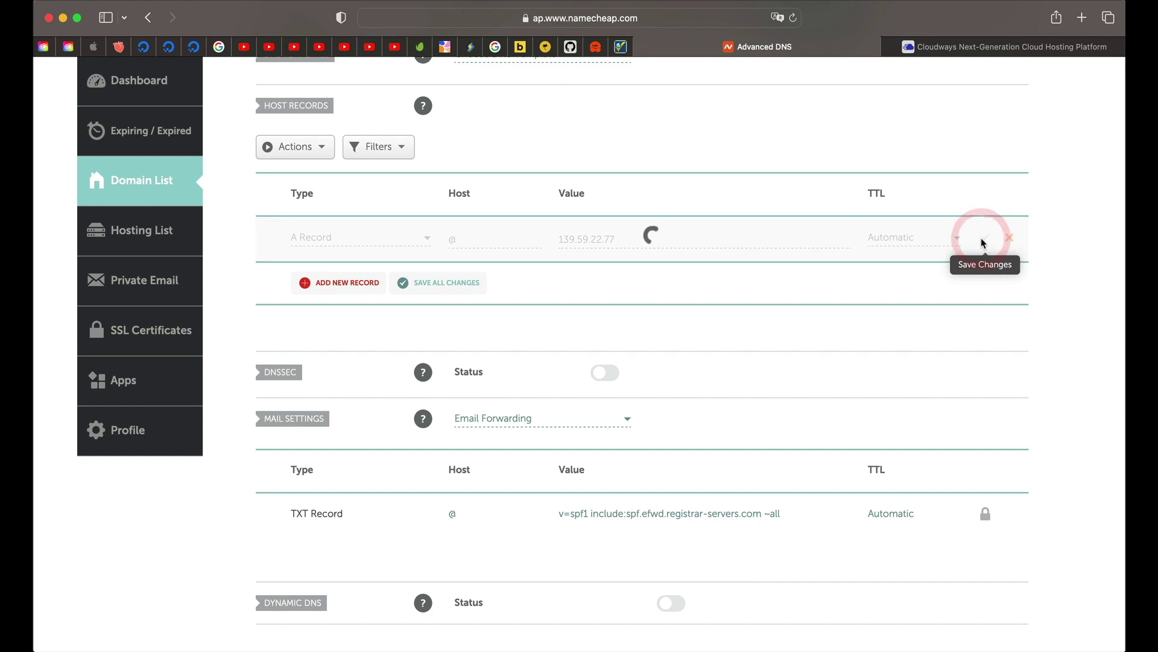
# Step: Add a www A record with value 139.59.22.77, then return to Cloudways
pyautogui.click(360, 284)
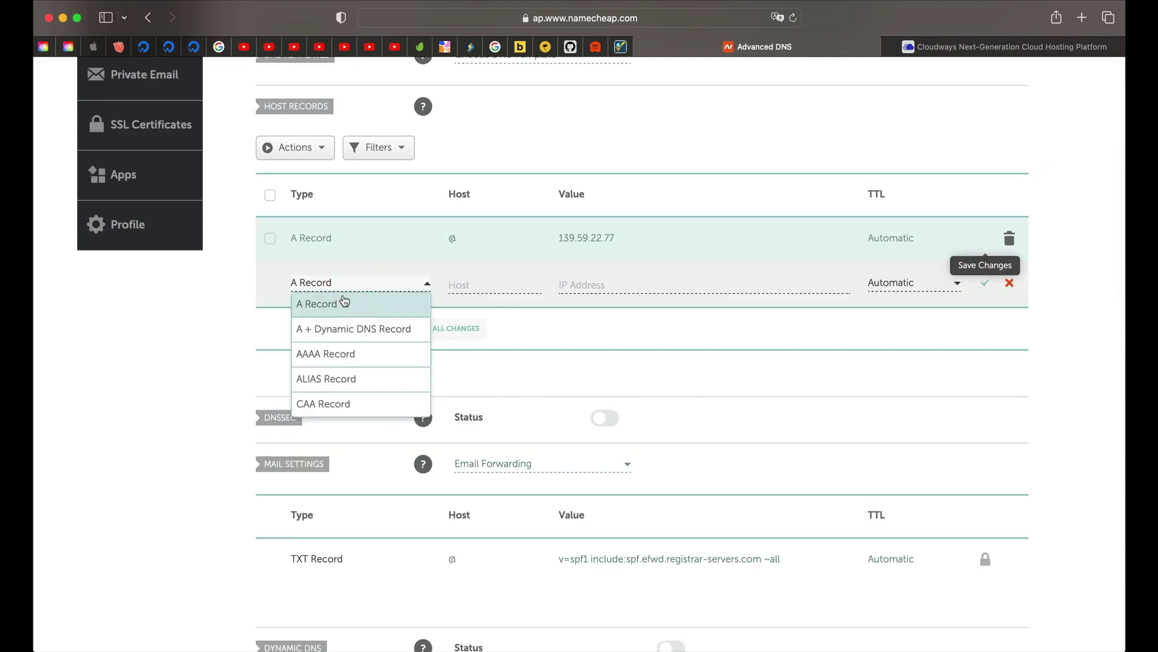
pyautogui.click(343, 306)
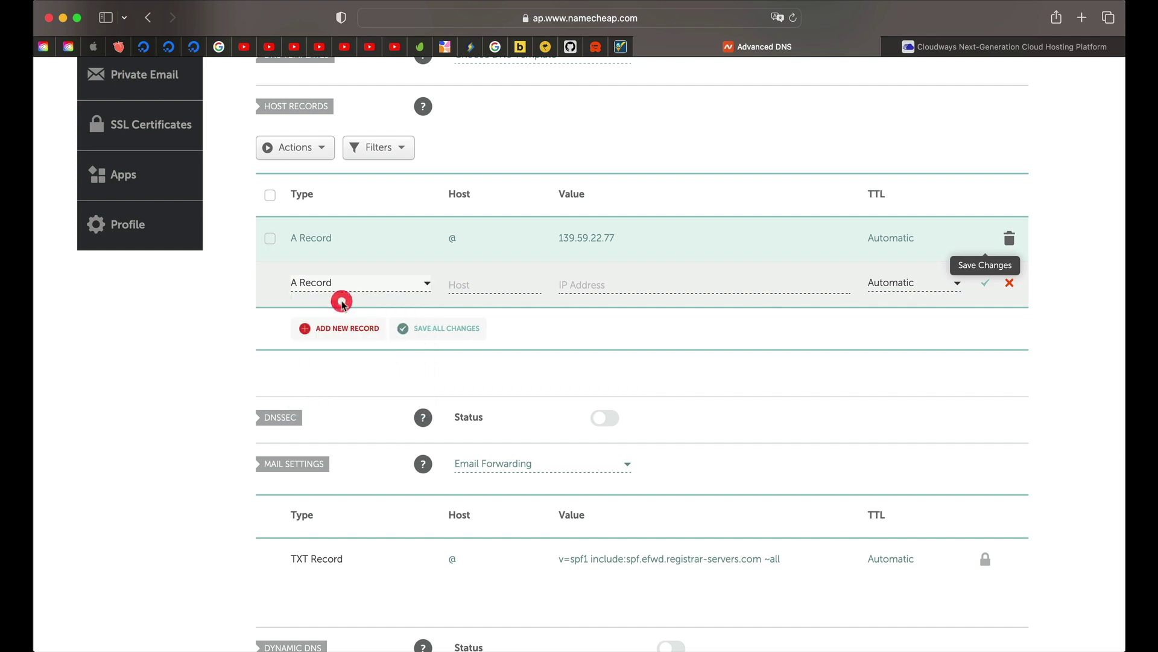
pyautogui.click(479, 283)
pyautogui.write('ww')
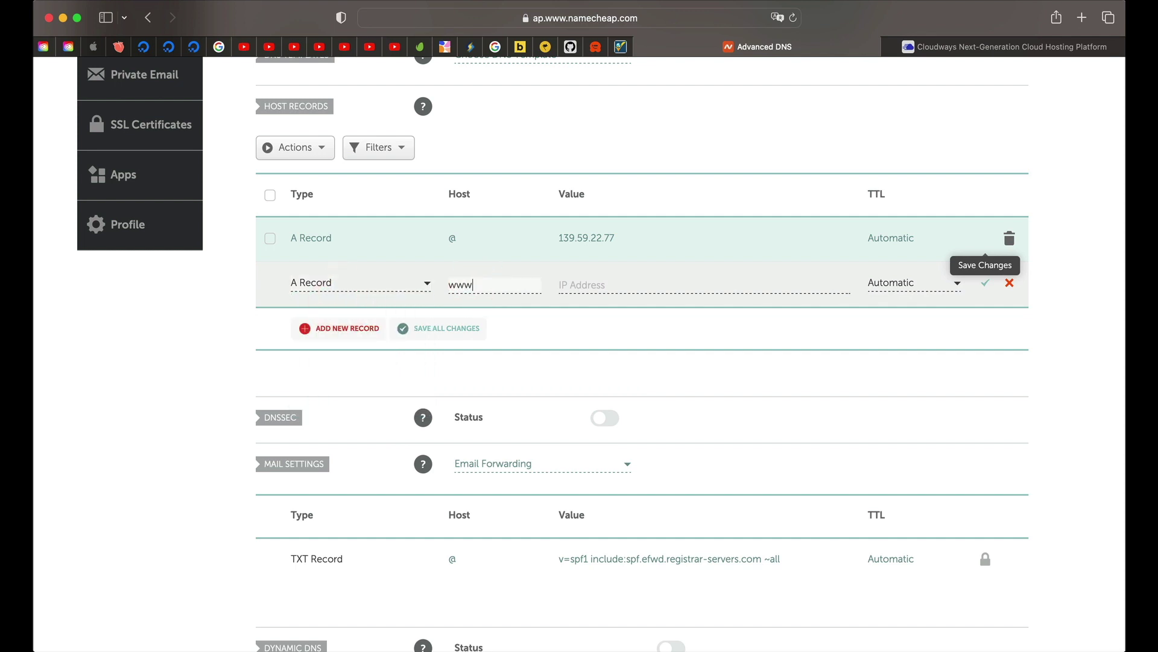
pyautogui.write('w')
pyautogui.click(591, 284)
pyautogui.press('super+v')
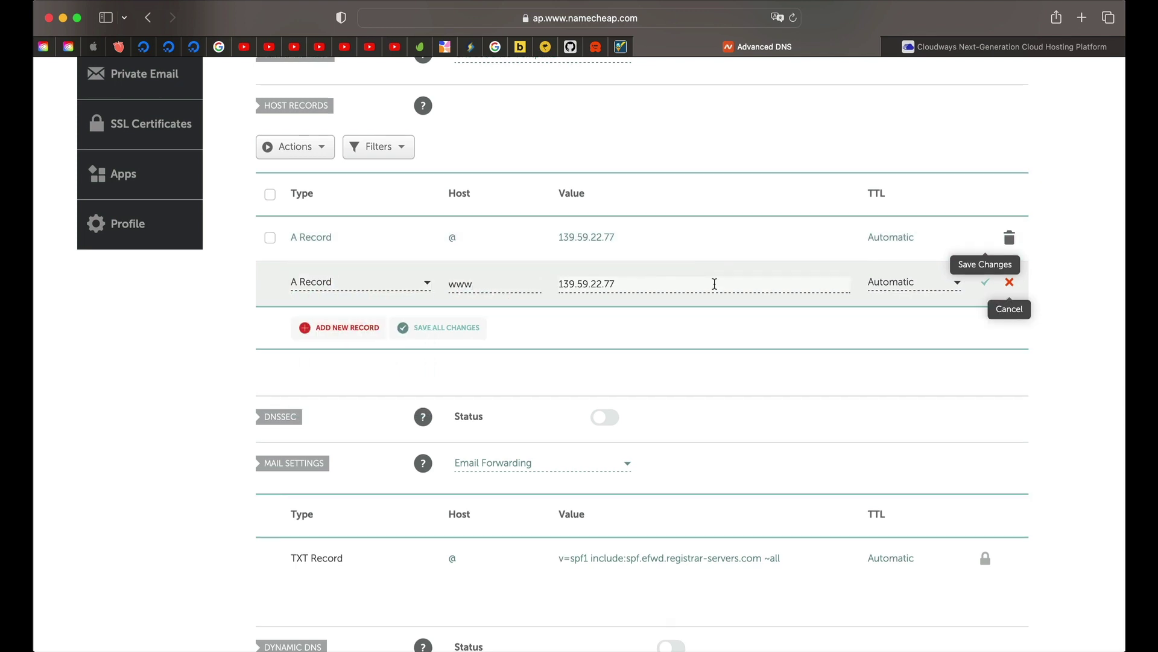
pyautogui.click(984, 284)
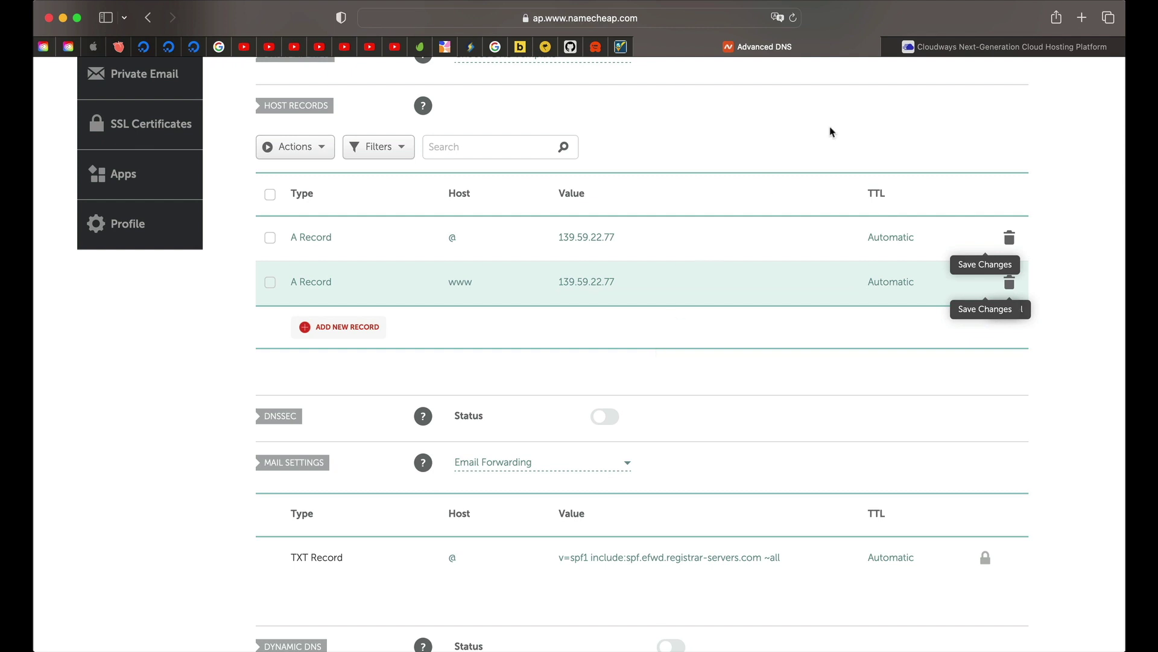
pyautogui.click(1014, 46)
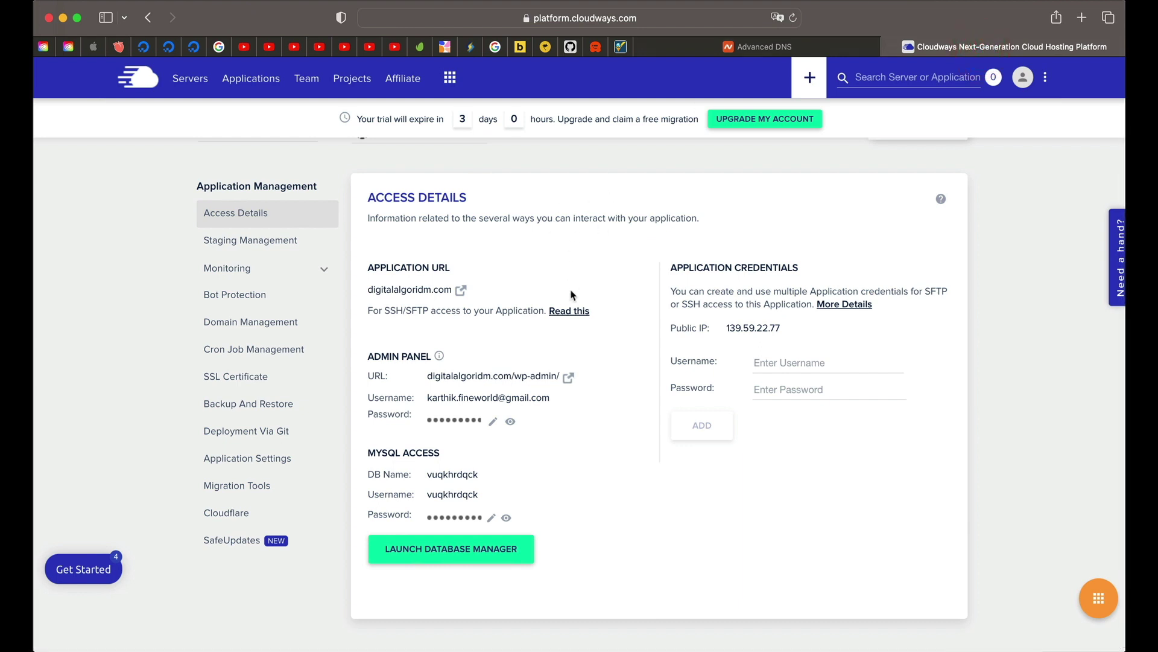
# Step: Run an A-record lookup for digitalalgoridm.com and review which locations return 139.59.22.77
pyautogui.click(621, 48)
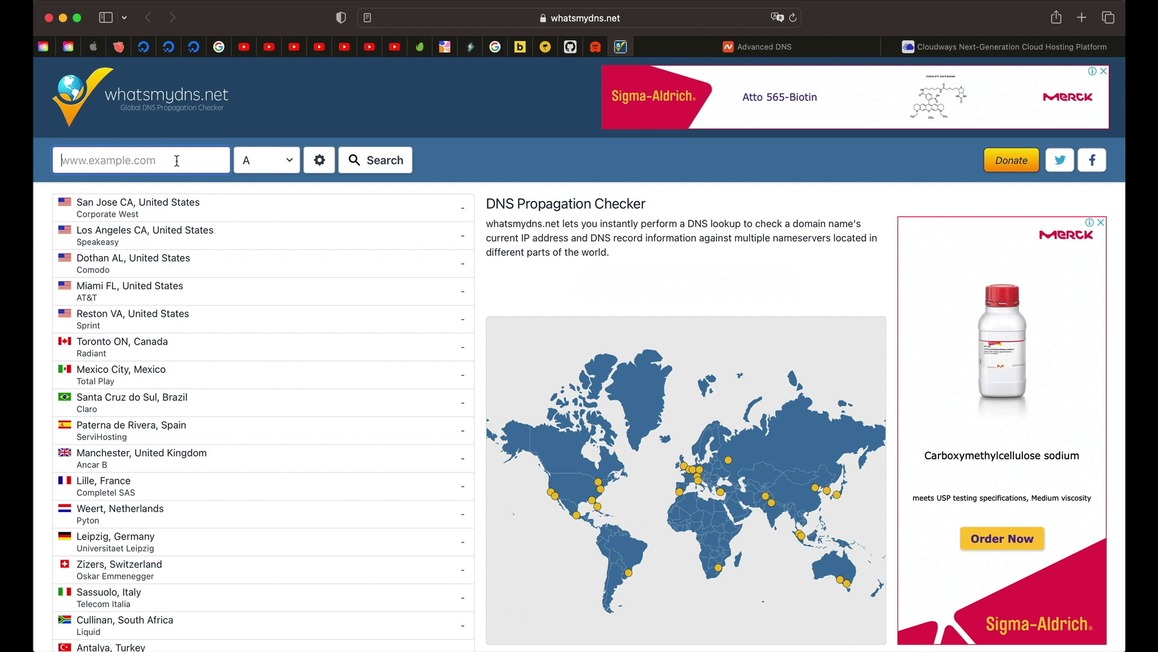
pyautogui.write('digitalalgoridm')
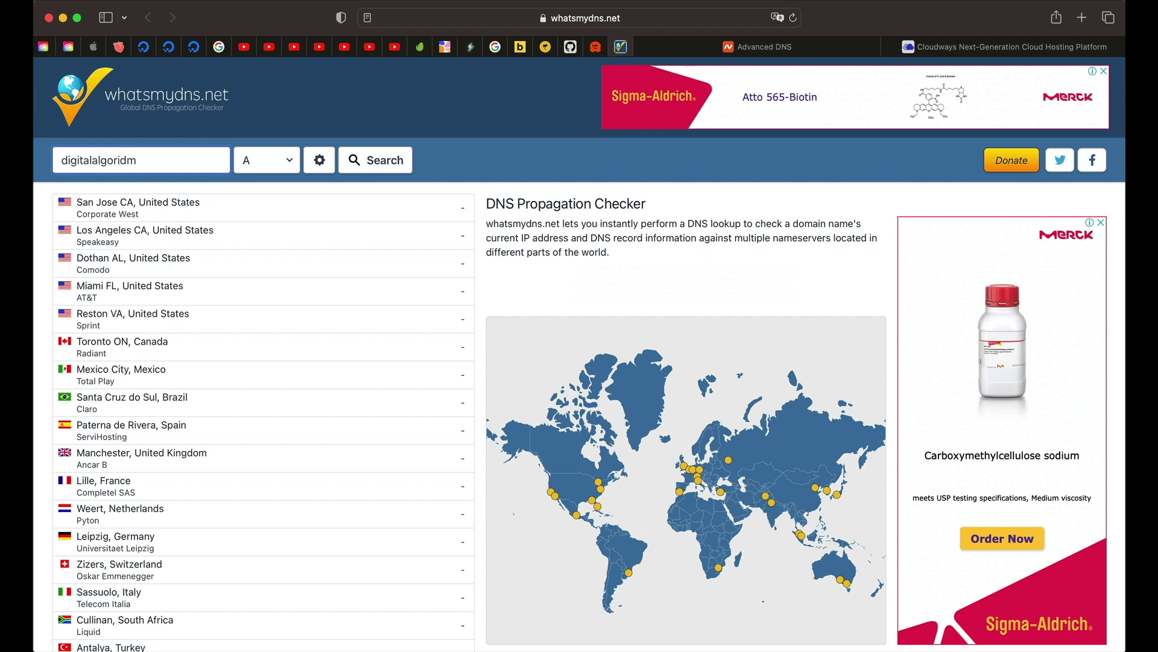
pyautogui.write('.com')
pyautogui.press('Tab')
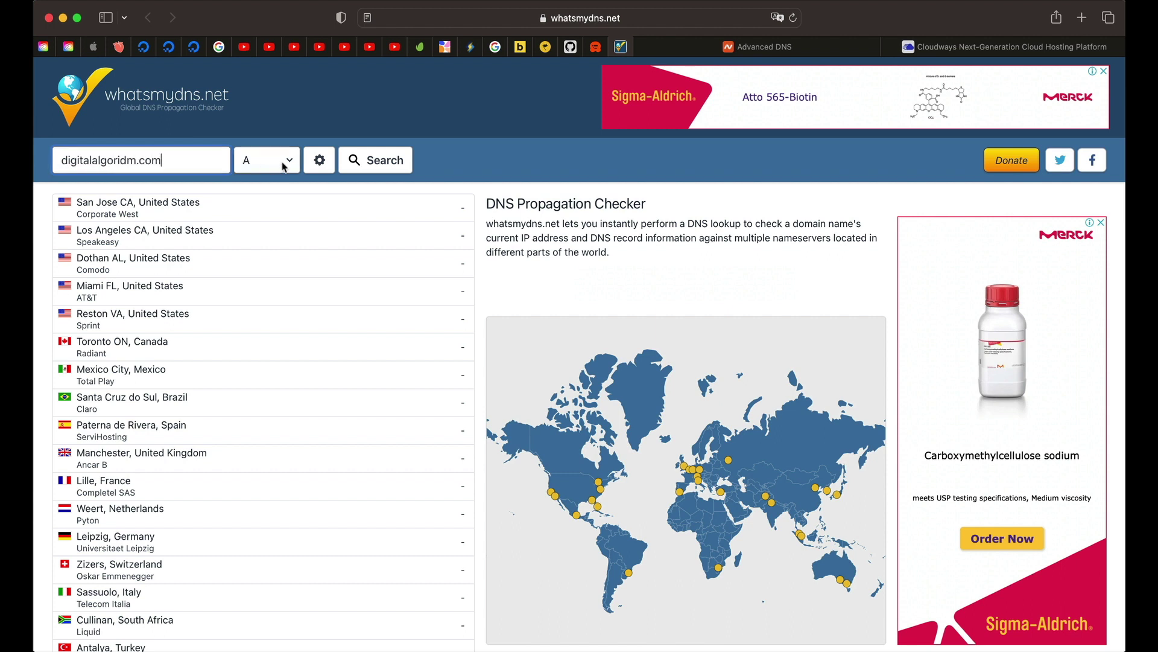
pyautogui.click(375, 162)
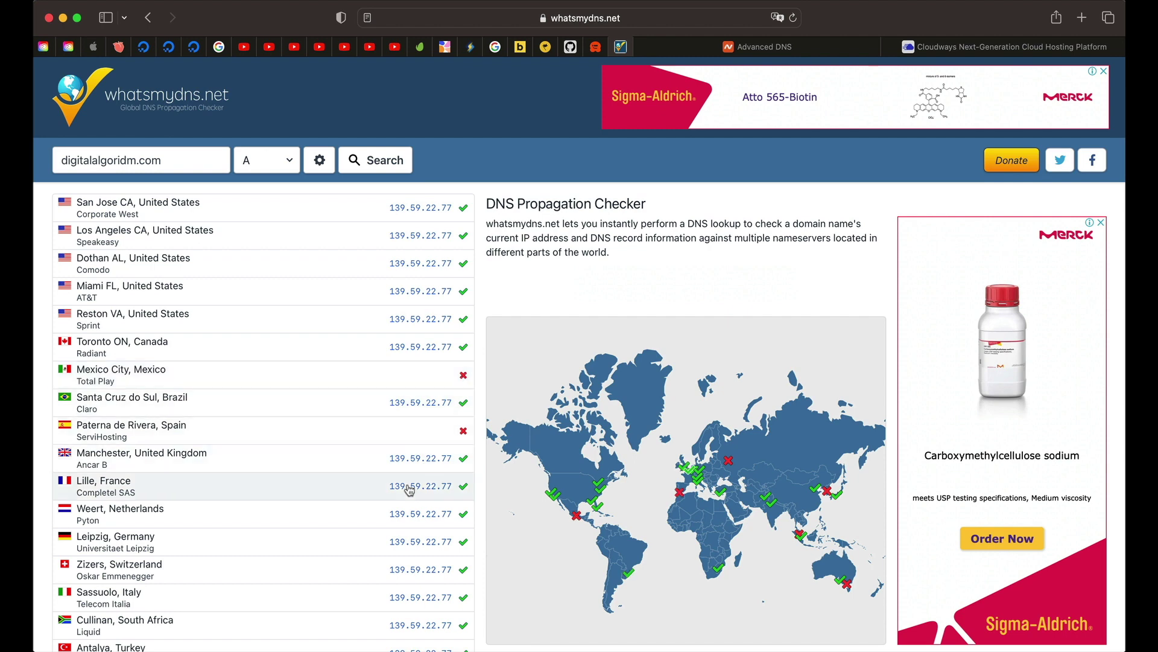
pyautogui.scroll(-5, 409, 490)
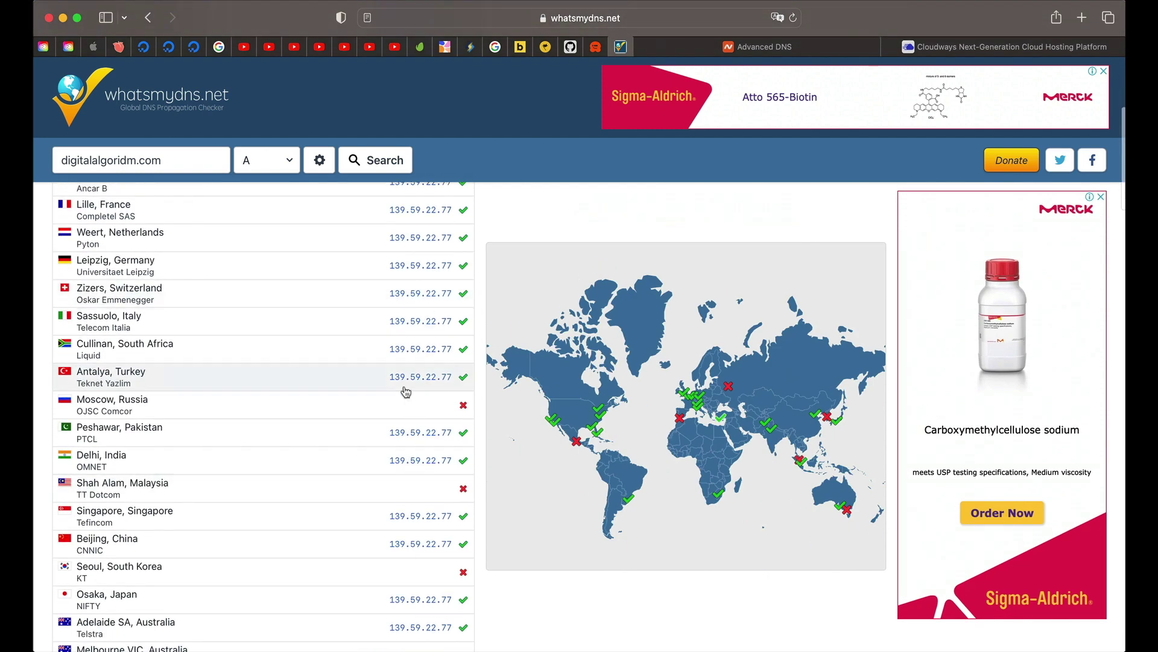
pyautogui.scroll(5, 406, 392)
pyautogui.scroll(-1, 398, 403)
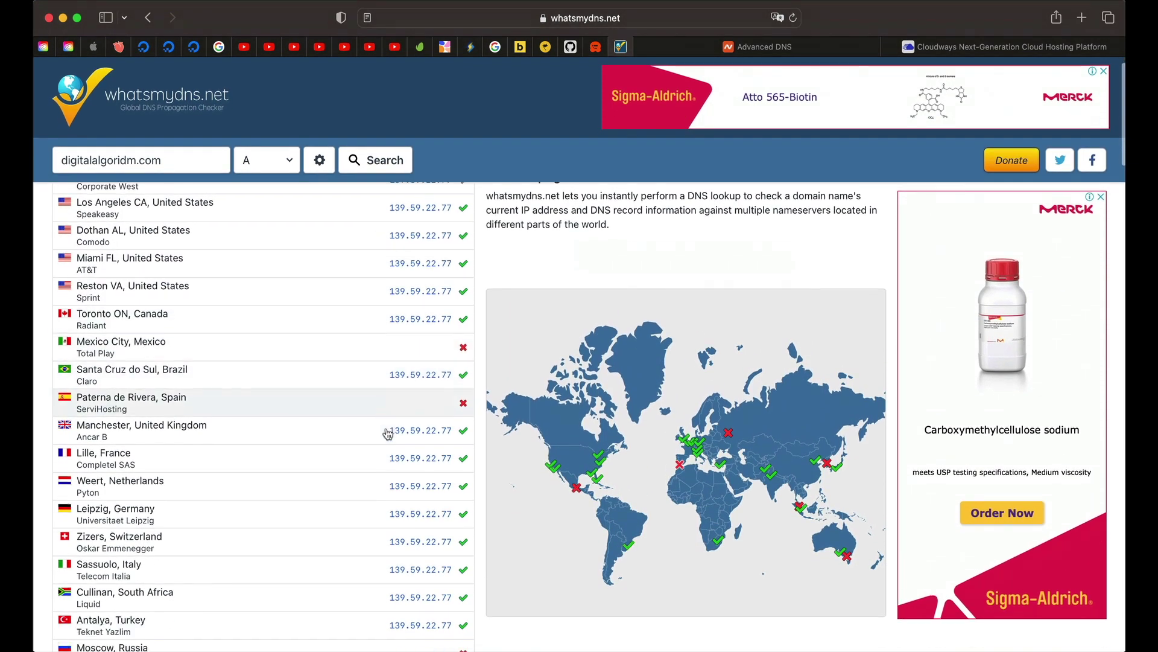
pyautogui.scroll(-9, 388, 433)
pyautogui.scroll(3, 384, 309)
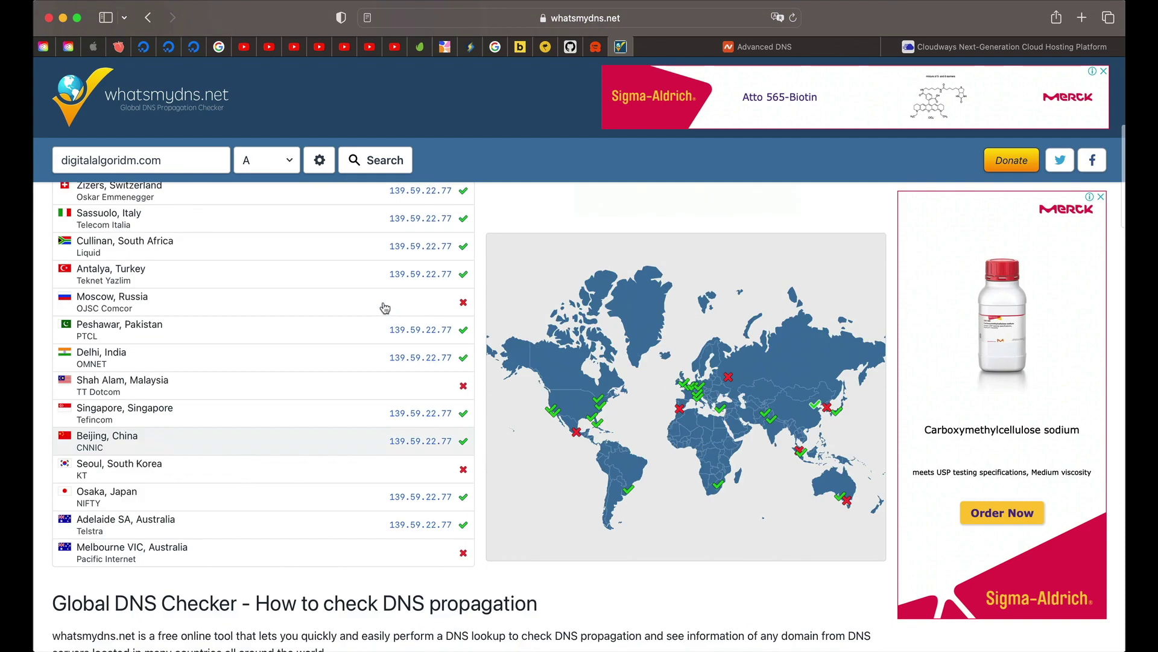
pyautogui.scroll(3, 398, 302)
pyautogui.scroll(5, 456, 278)
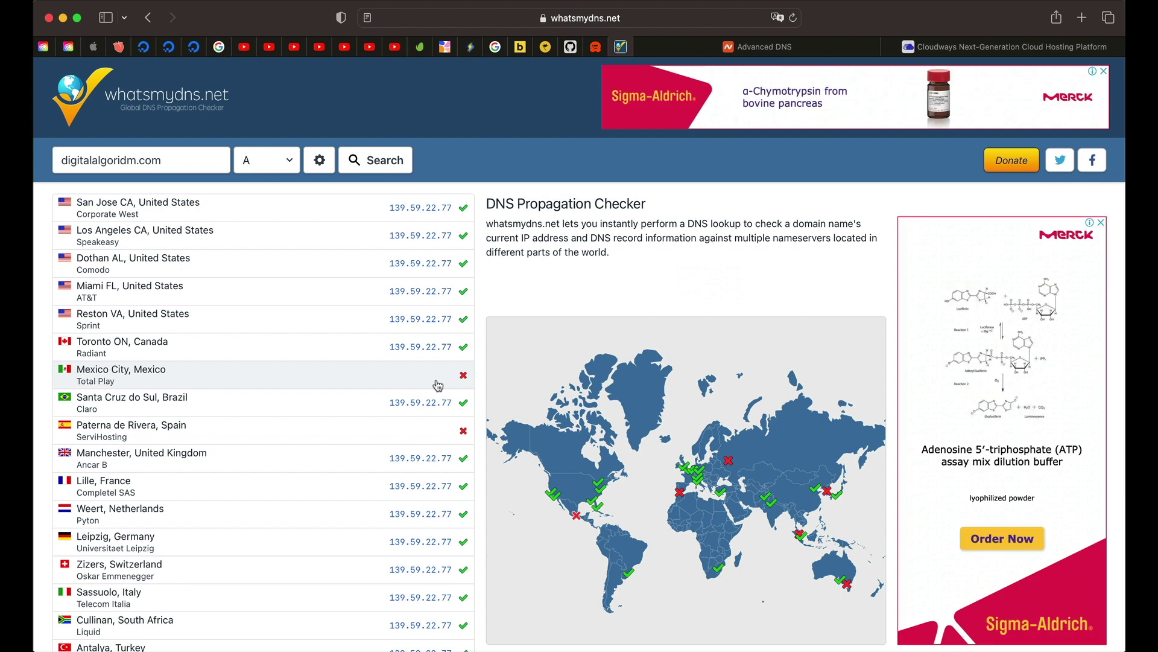
pyautogui.tripleClick(167, 161)
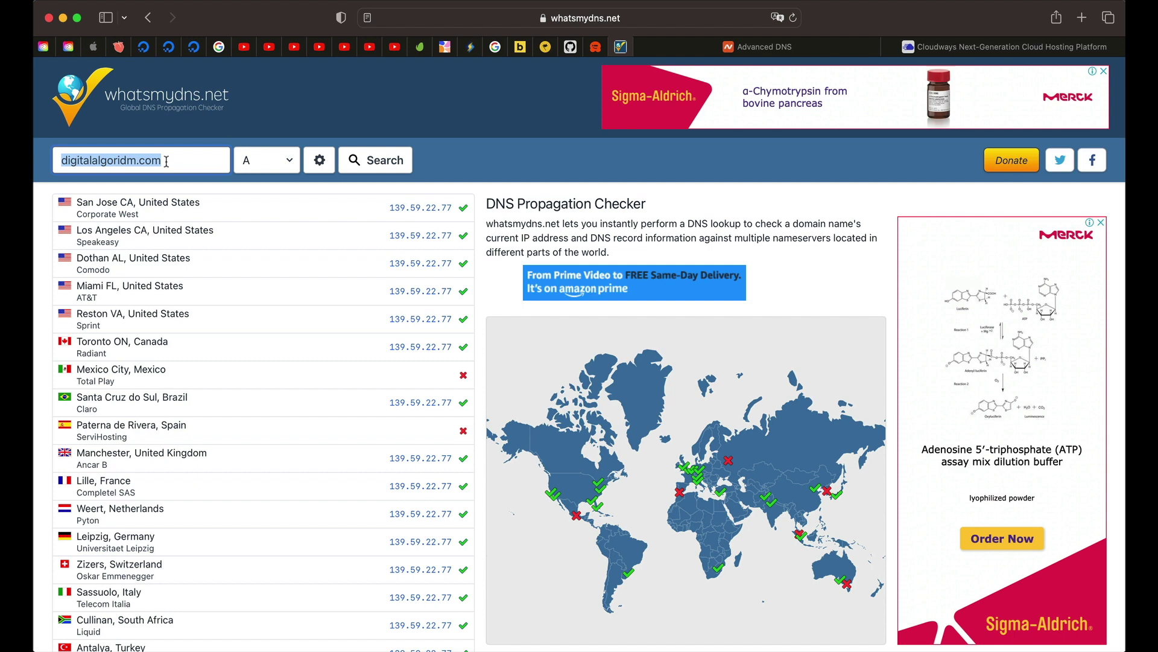
pyautogui.tripleClick(167, 161)
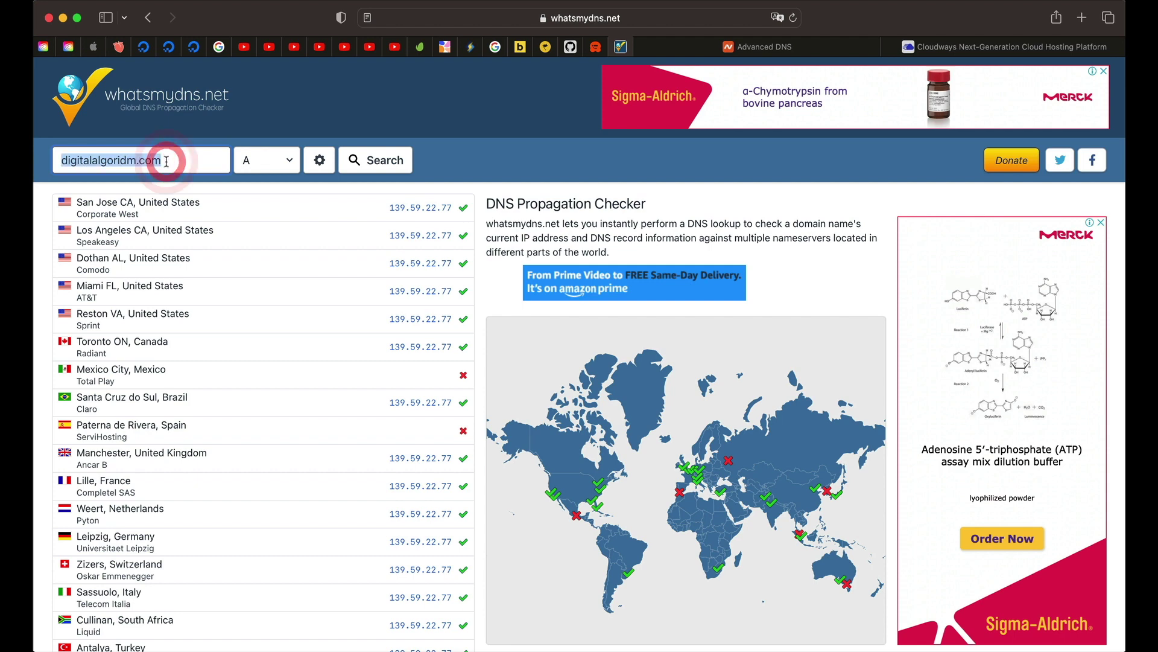
pyautogui.write('www')
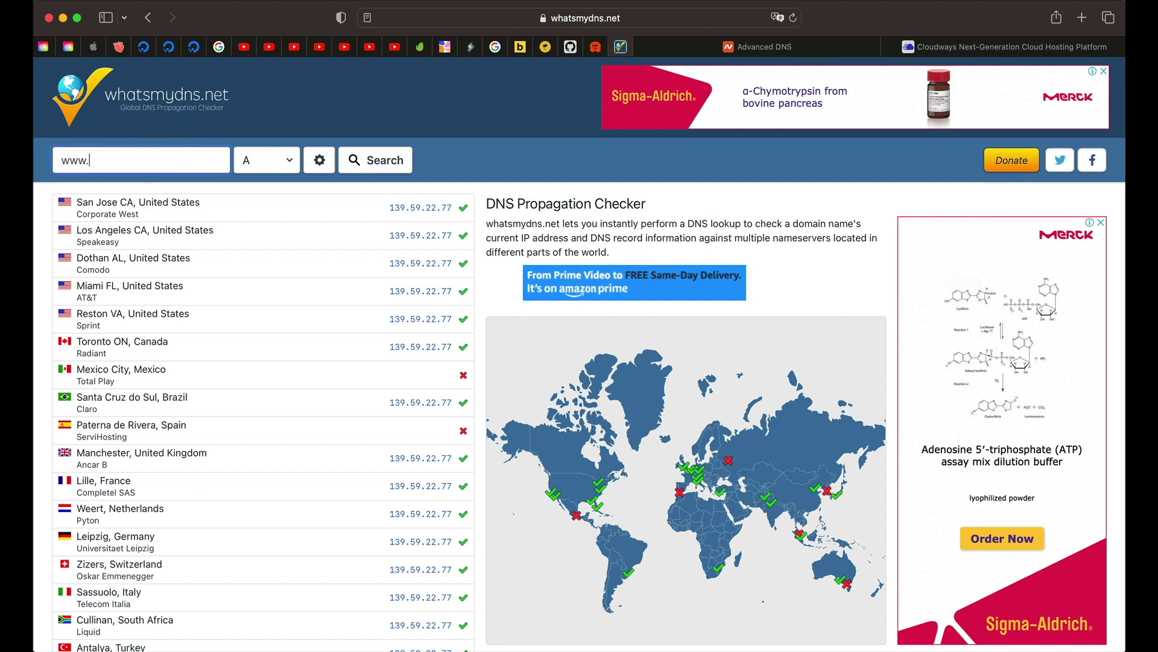
pyautogui.write('.digitalalgoridm.com')
pyautogui.press('Return')
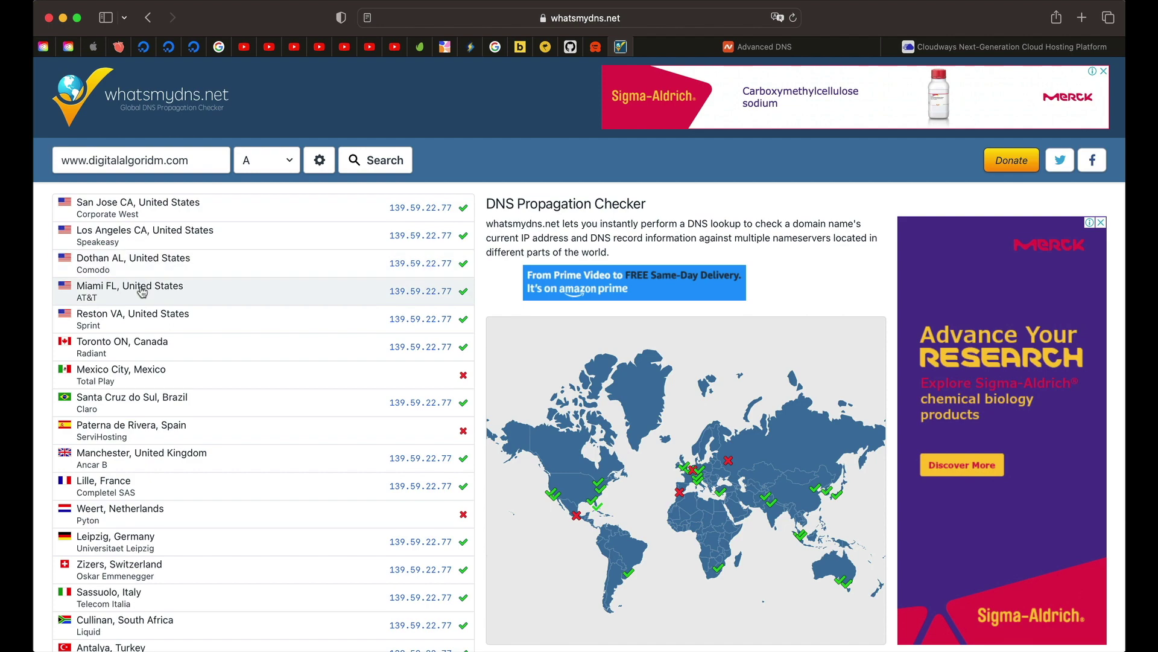
# Step: Review the www results resolving to 139.59.22.77, then return to Namecheap's host records
pyautogui.click(814, 43)
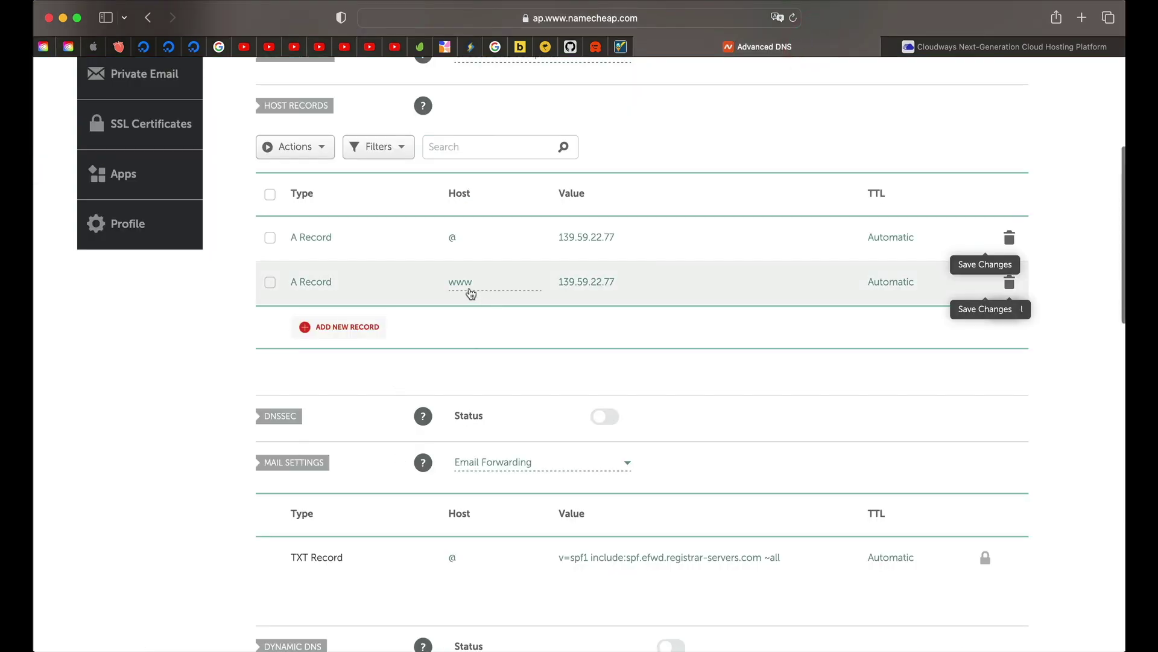
pyautogui.hotkey('ctrl', 'shift', 'Tab')
pyautogui.scroll(-10, 418, 596)
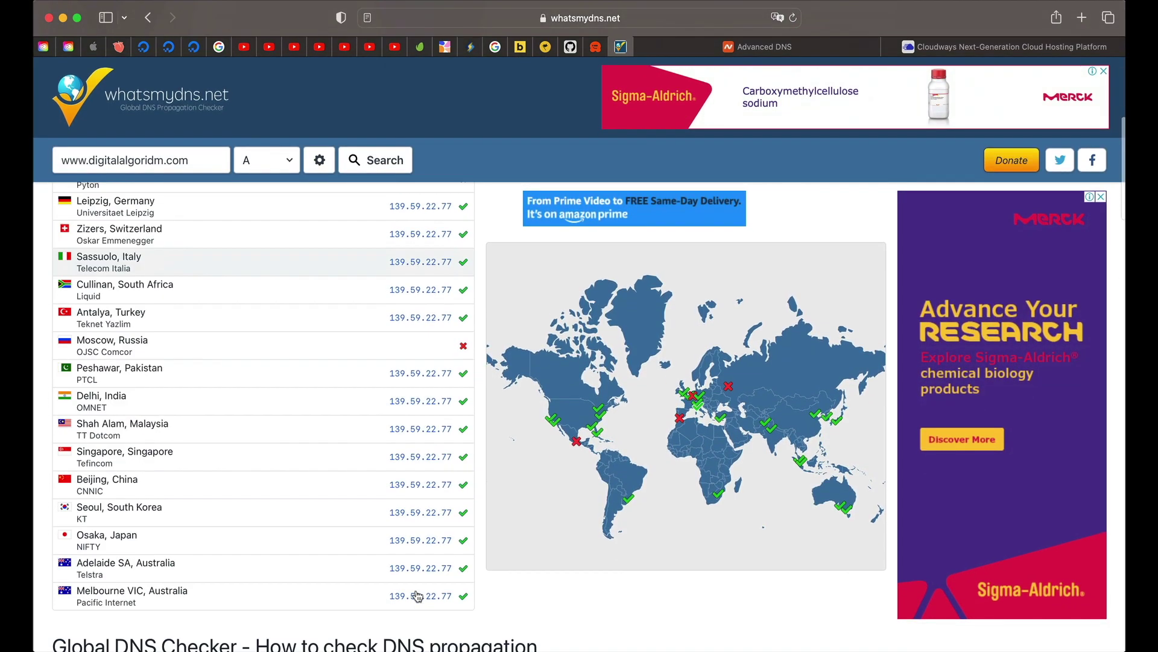
pyautogui.scroll(10, 446, 380)
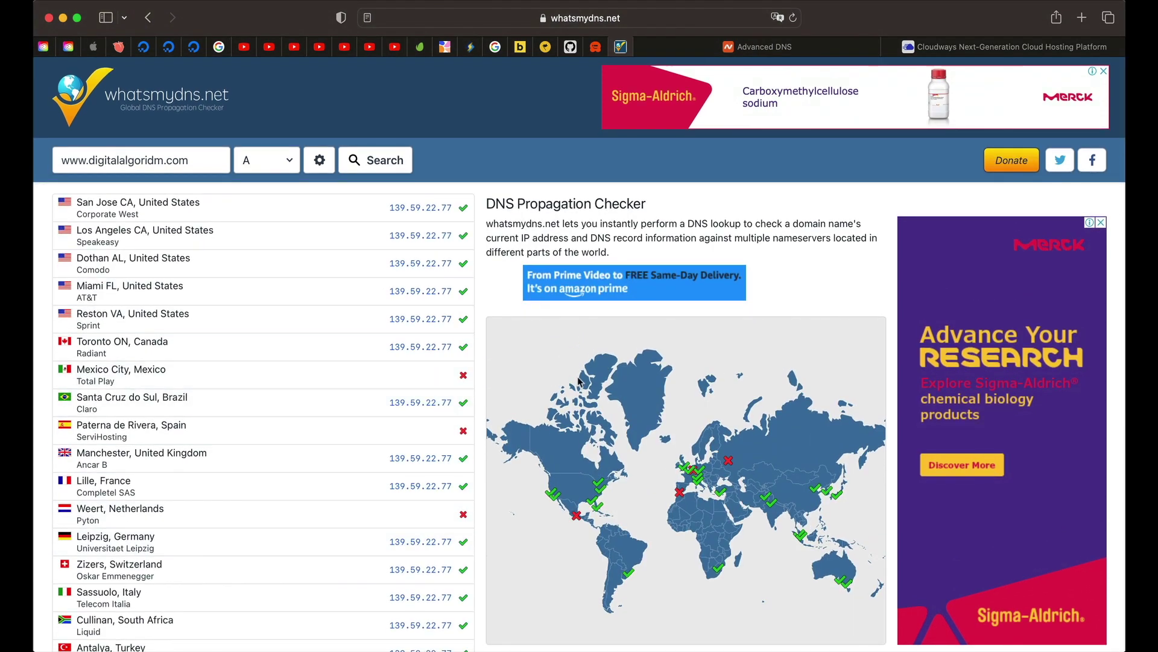
pyautogui.hotkey('ctrl', 'Tab')
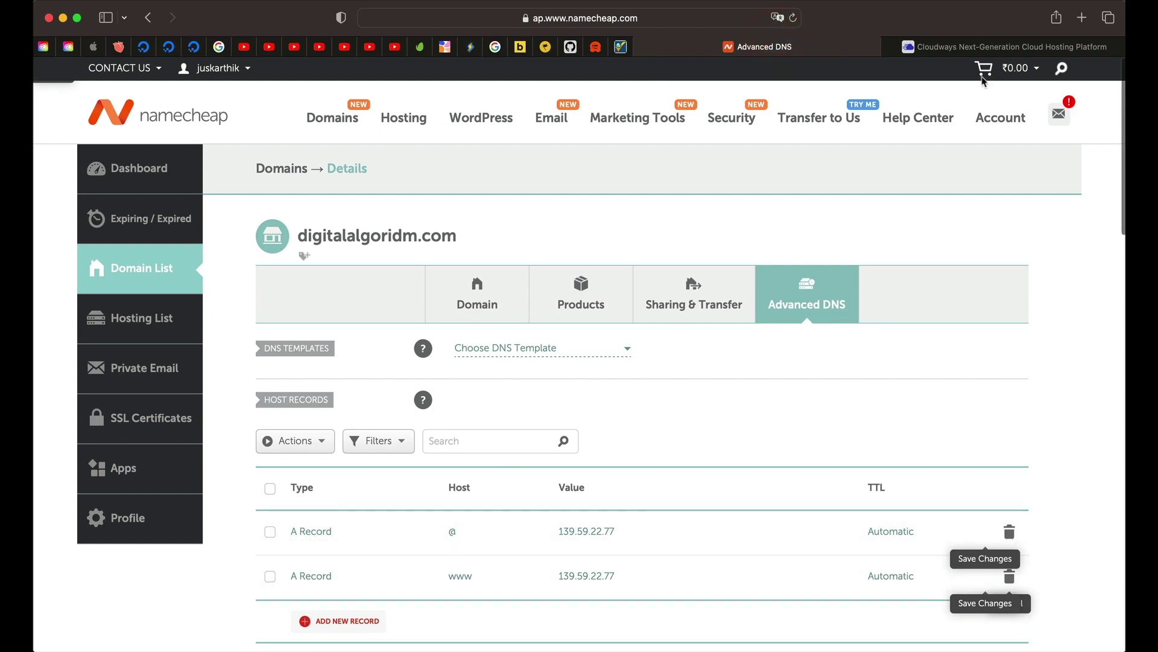
# Step: Install a free Let's Encrypt certificate for digitalalgoridm.com, entering the contact e-mail address
pyautogui.click(967, 45)
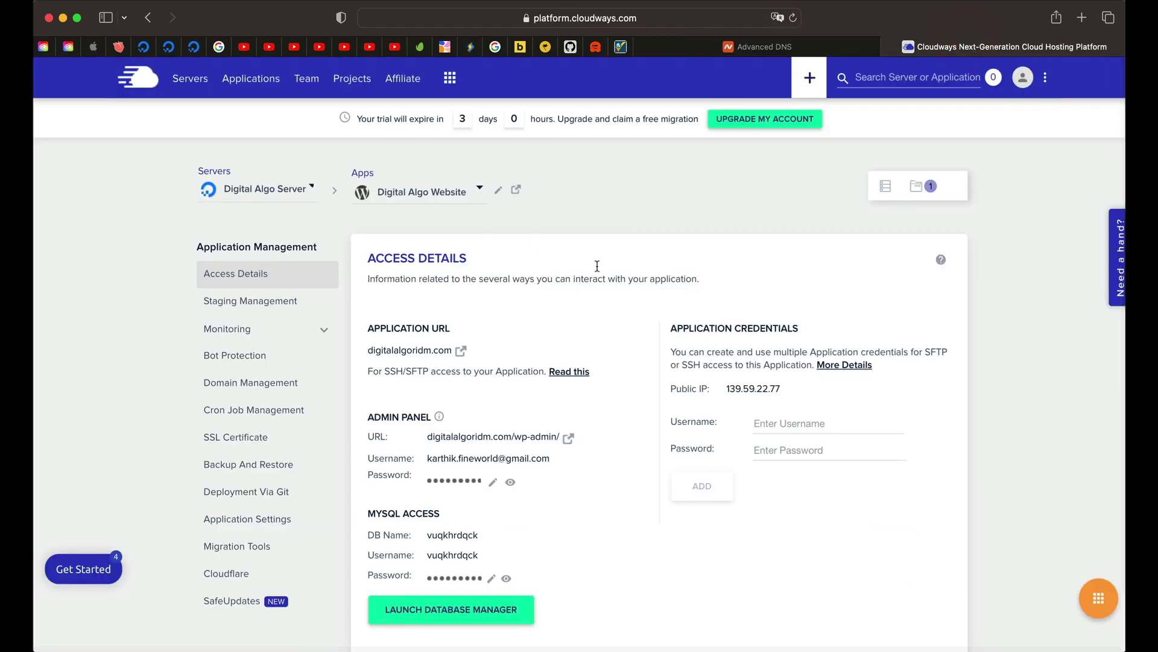
pyautogui.click(270, 382)
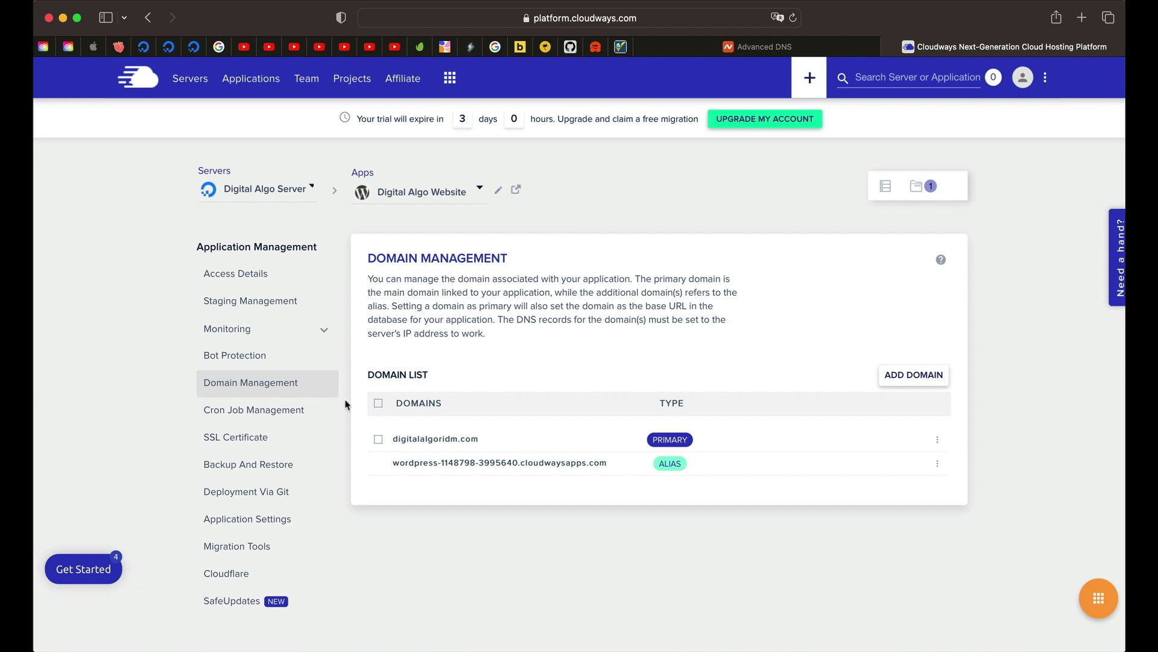
pyautogui.click(250, 443)
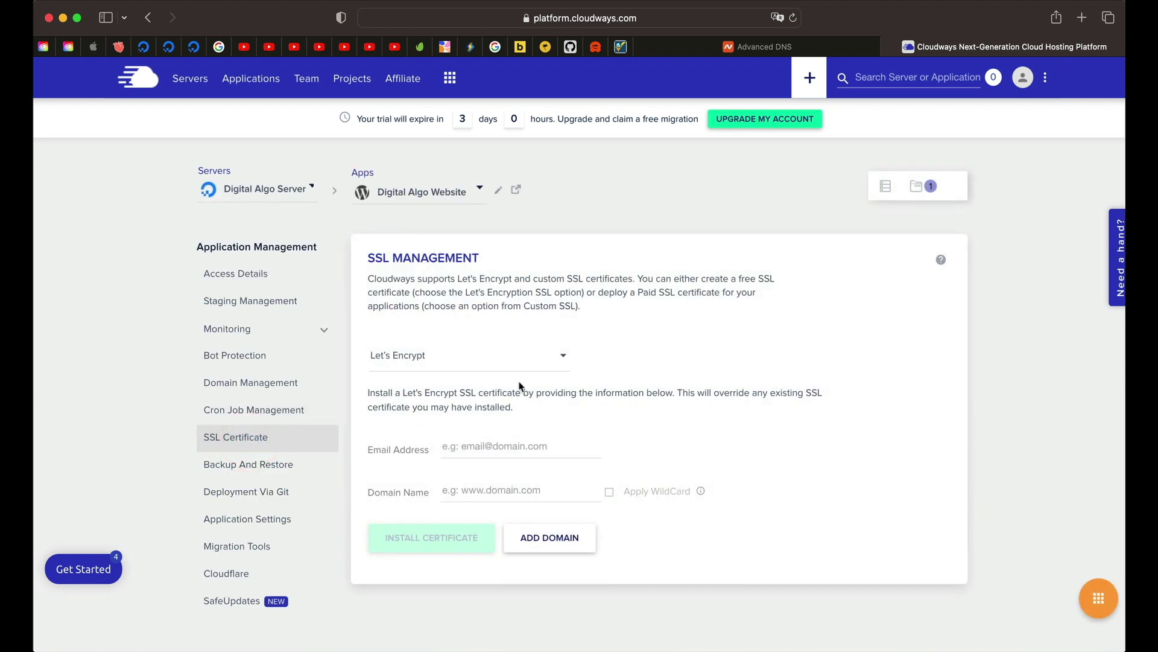
pyautogui.click(529, 446)
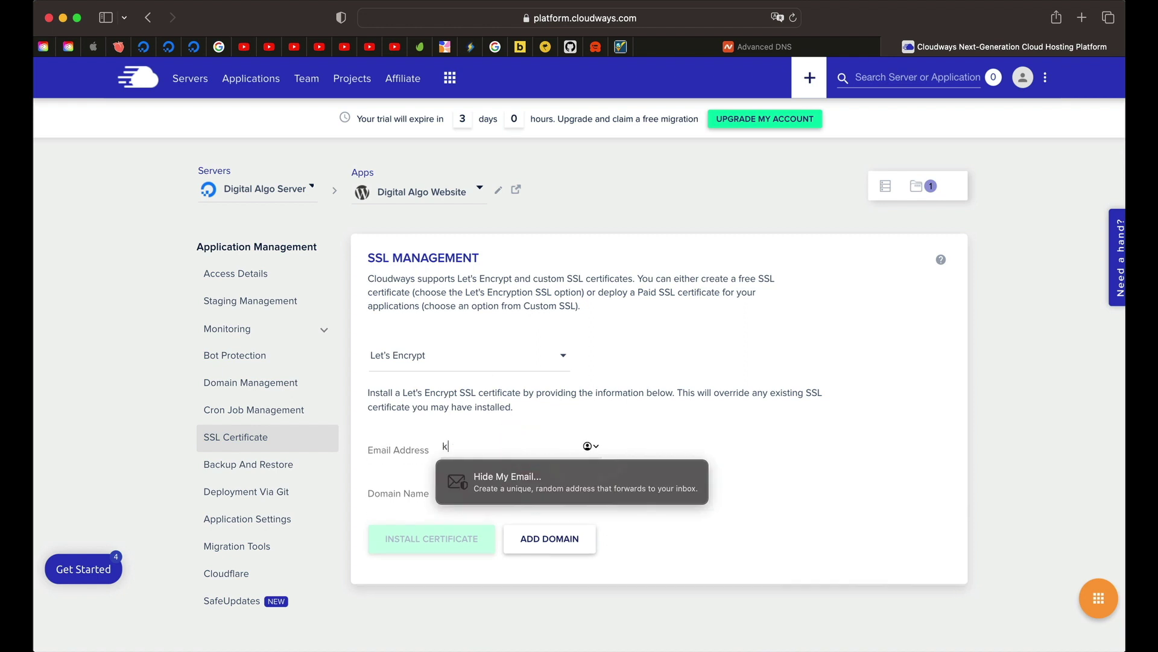
pyautogui.write('ss')
pyautogui.press('BackSpace')
pyautogui.press('BackSpace')
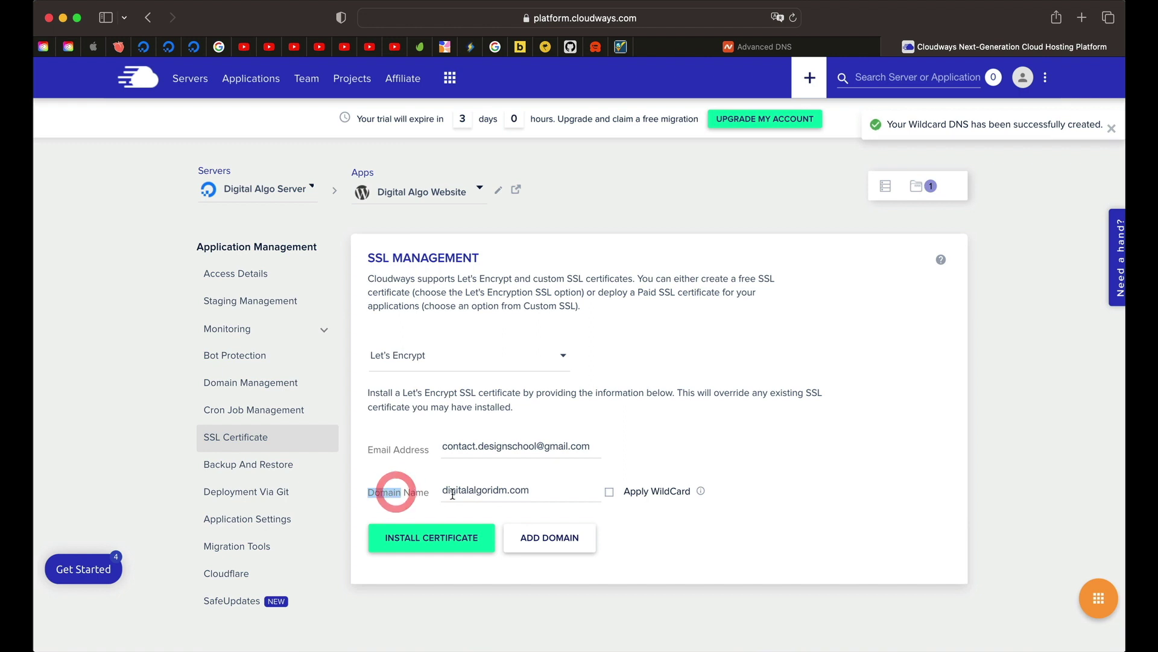
pyautogui.tripleClick(393, 491)
pyautogui.tripleClick(488, 488)
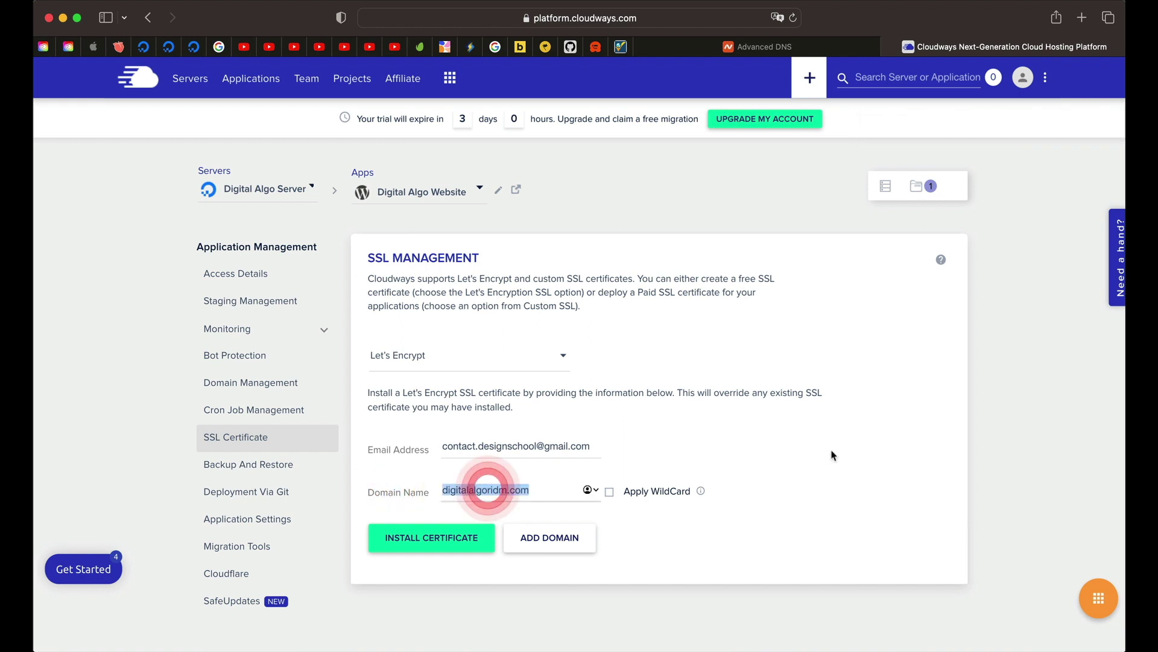
pyautogui.click(597, 530)
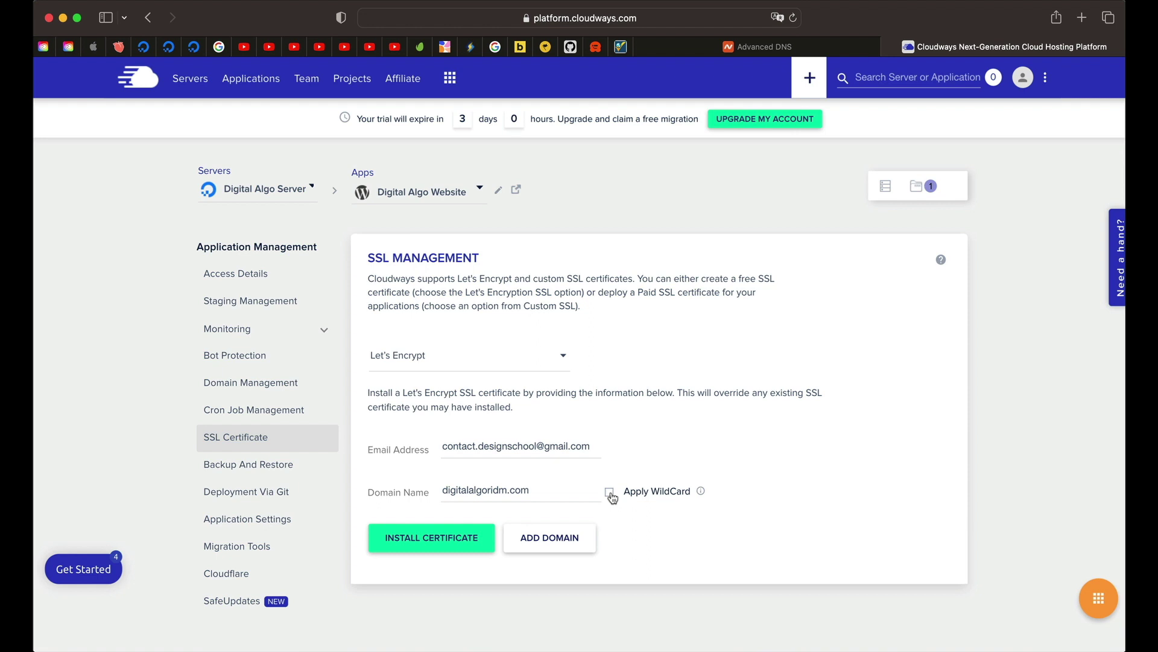
pyautogui.click(467, 539)
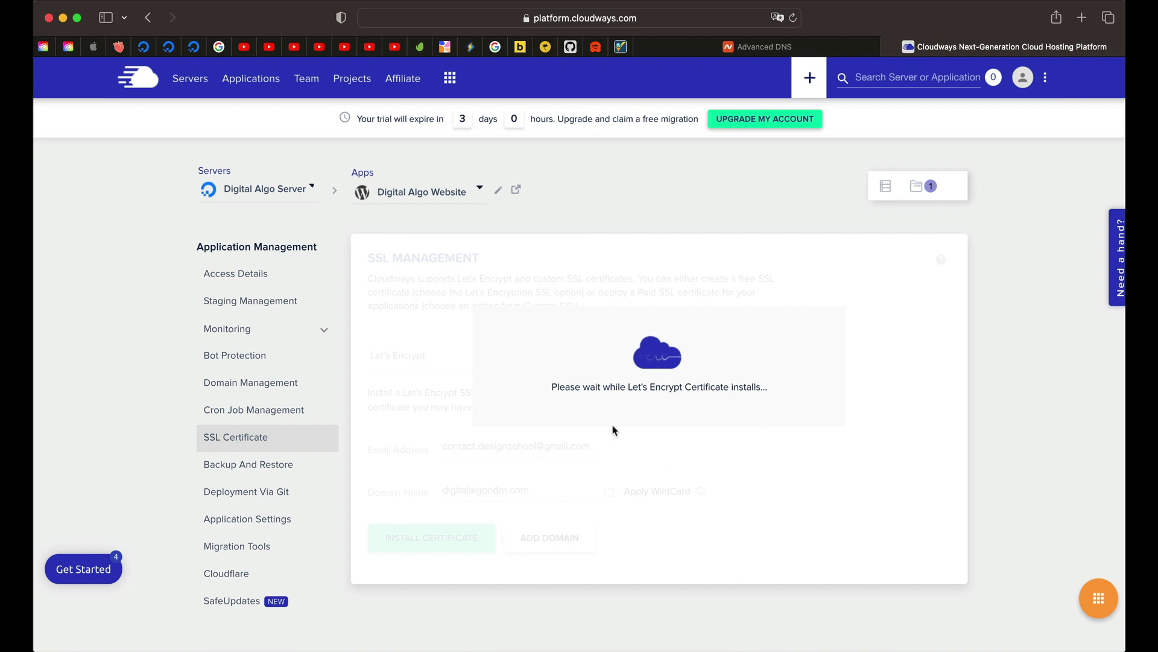
# Step: Wait for the certificate install to finish: valid until 16th January 2024, auto renewal on
pyautogui.click(764, 46)
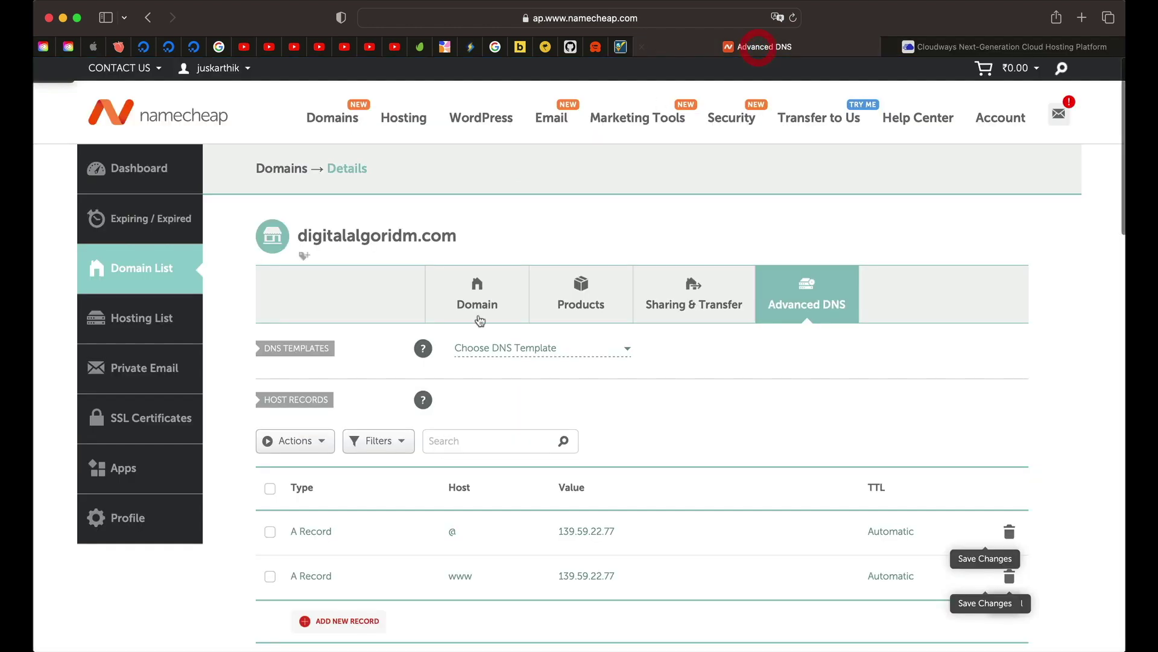
pyautogui.scroll(-2, 471, 526)
pyautogui.scroll(2, 472, 526)
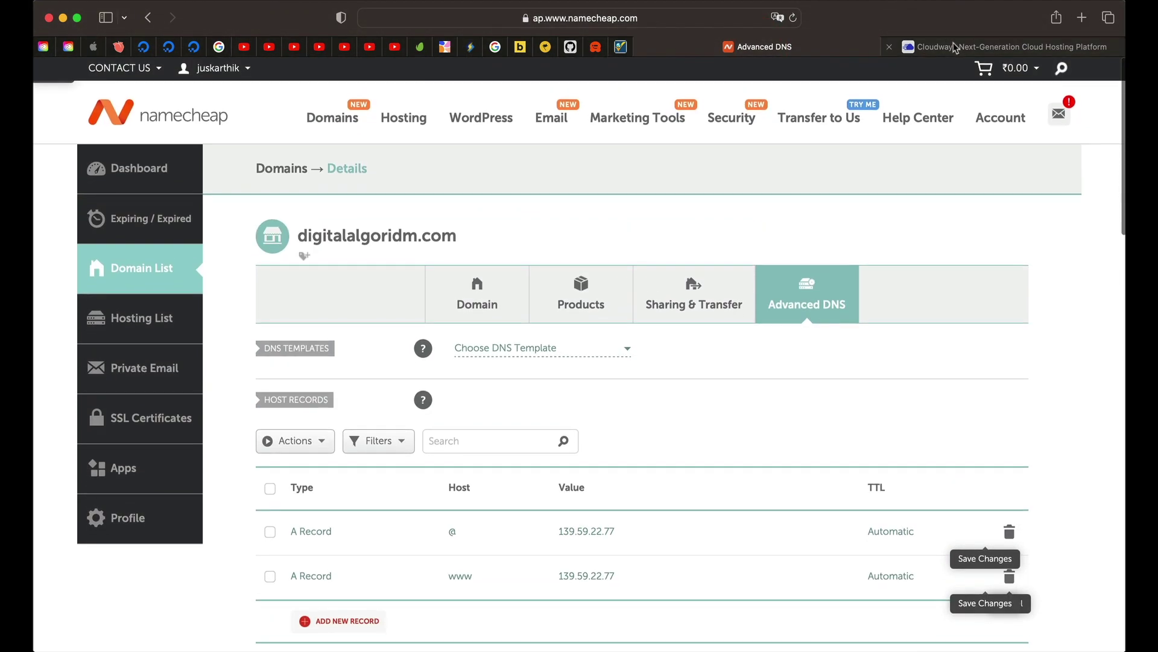
pyautogui.click(1005, 46)
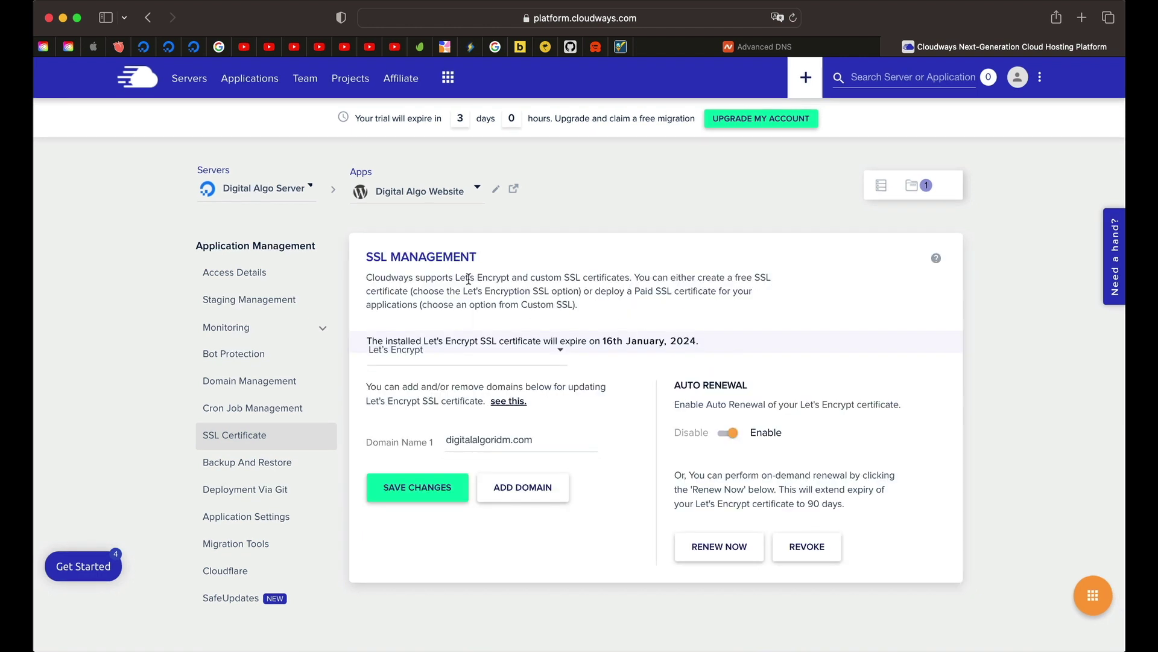
pyautogui.tripleClick(468, 279)
pyautogui.tripleClick(469, 278)
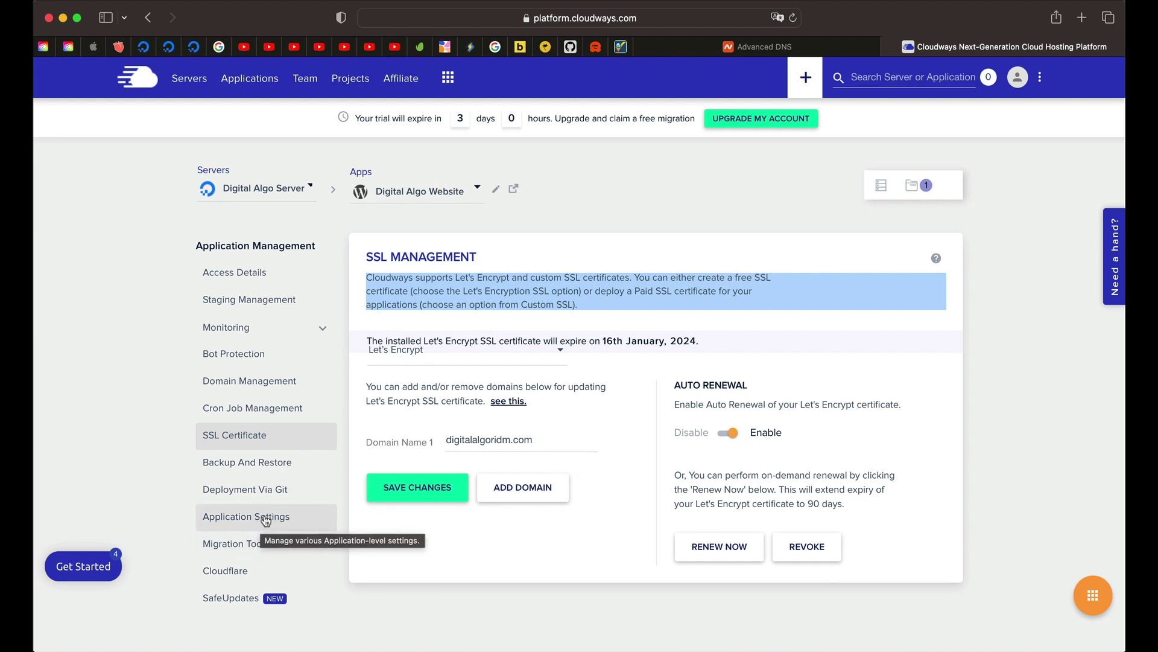
# Step: Open Application Settings and confirm the HTTPS Redirection toggle is enabled
pyautogui.click(265, 518)
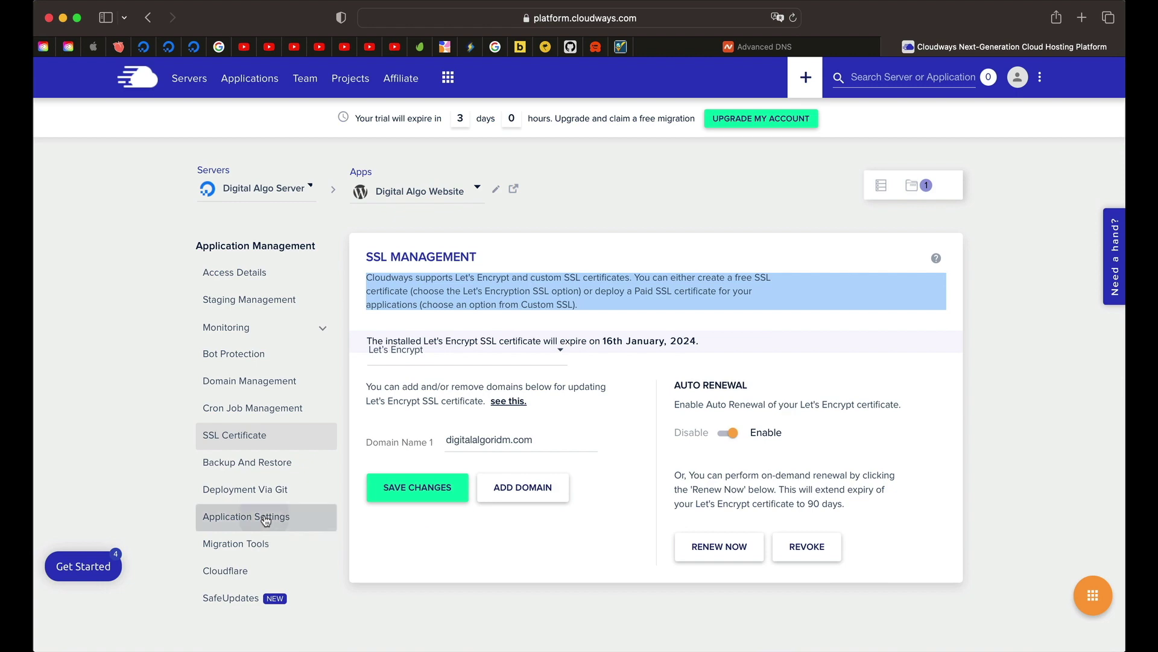
pyautogui.scroll(-4, 539, 453)
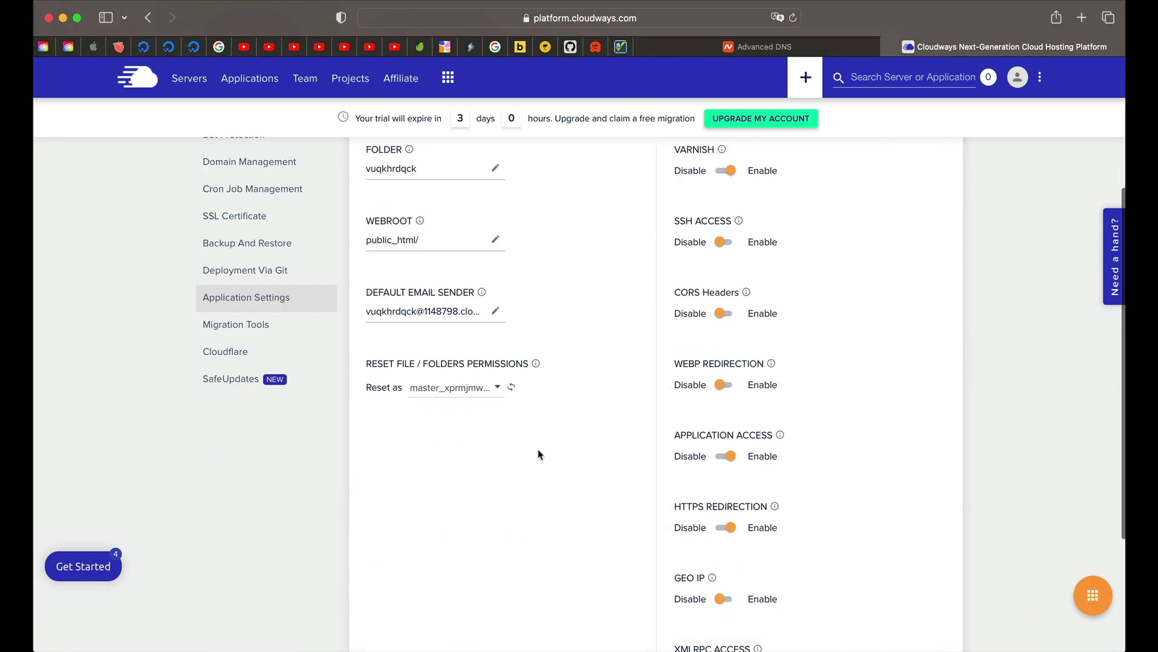
pyautogui.scroll(-2, 539, 454)
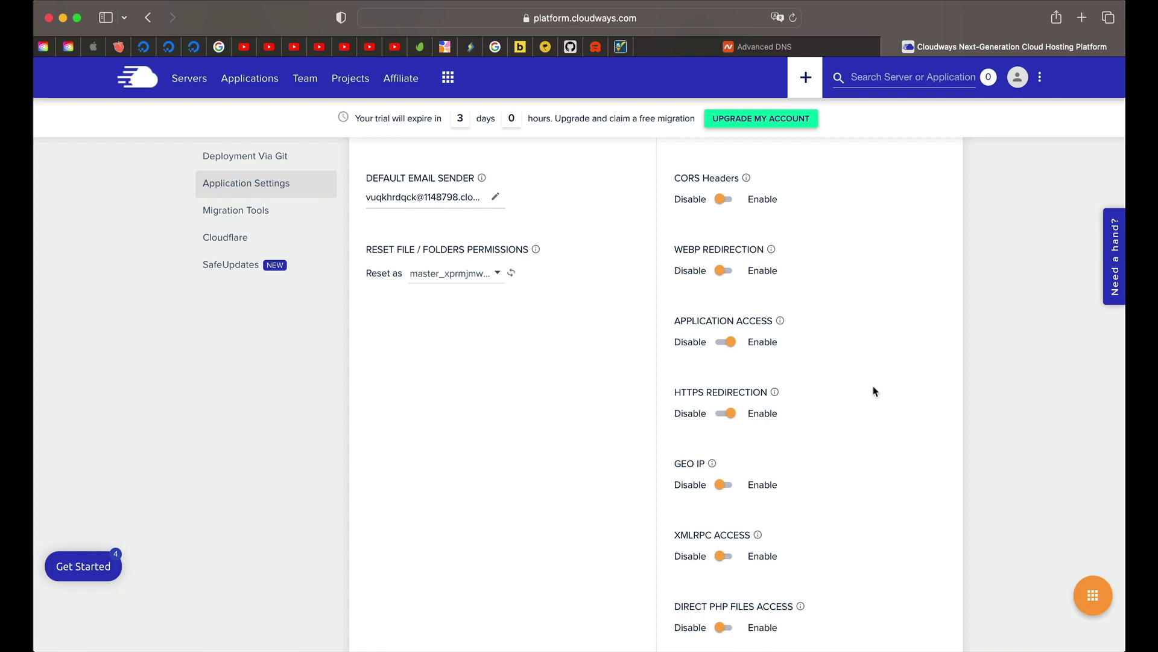
pyautogui.scroll(10, 874, 391)
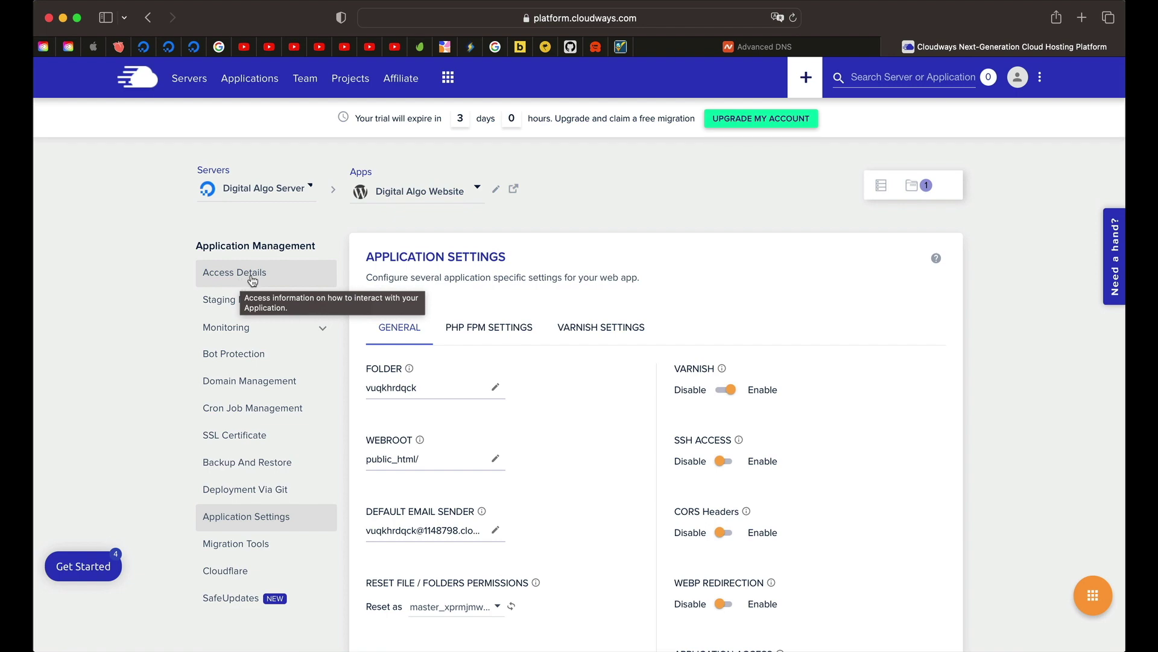
# Step: Show the application's Access Details and copy the Admin Panel username
pyautogui.click(242, 281)
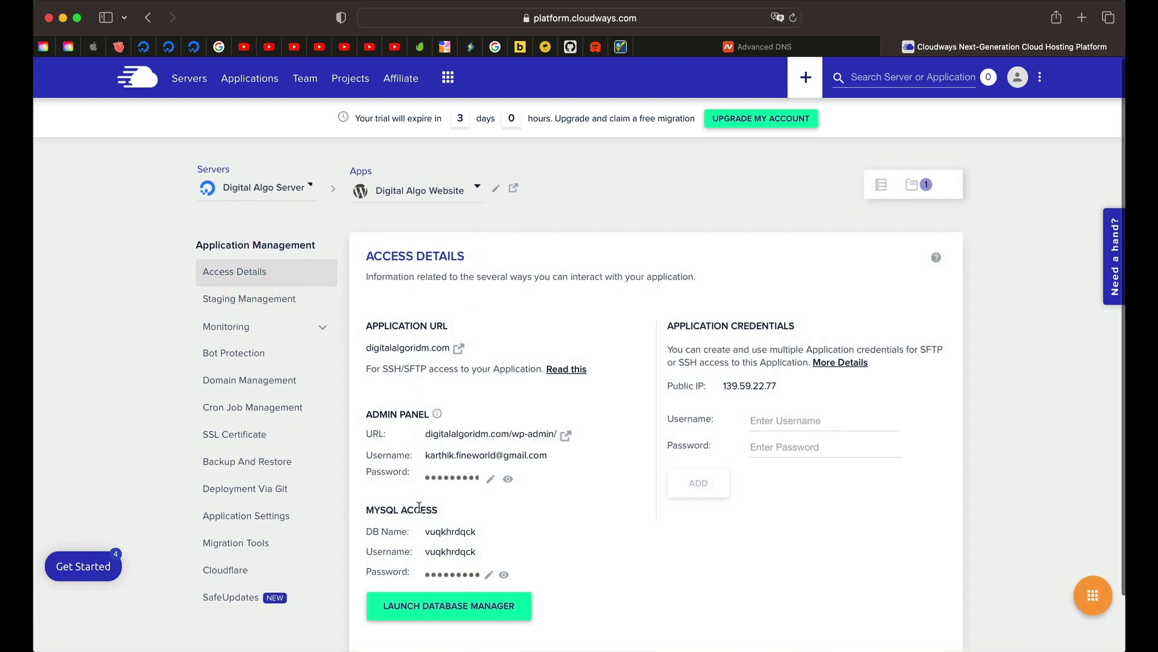
pyautogui.scroll(-2, 421, 512)
pyautogui.tripleClick(408, 350)
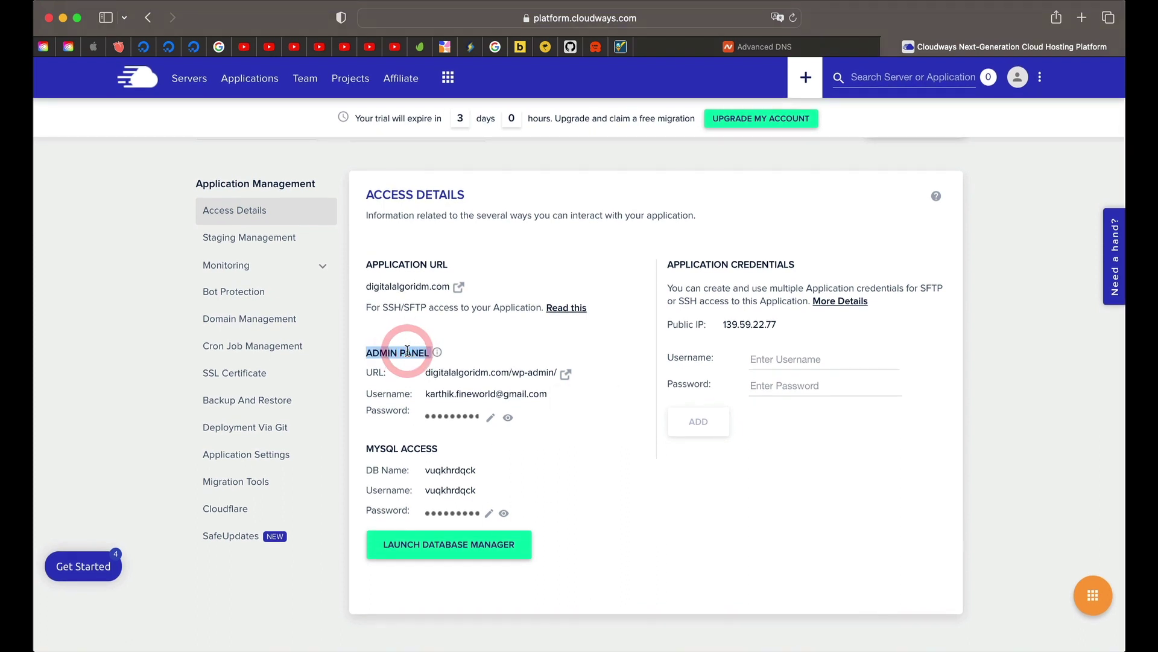
pyautogui.click(400, 352)
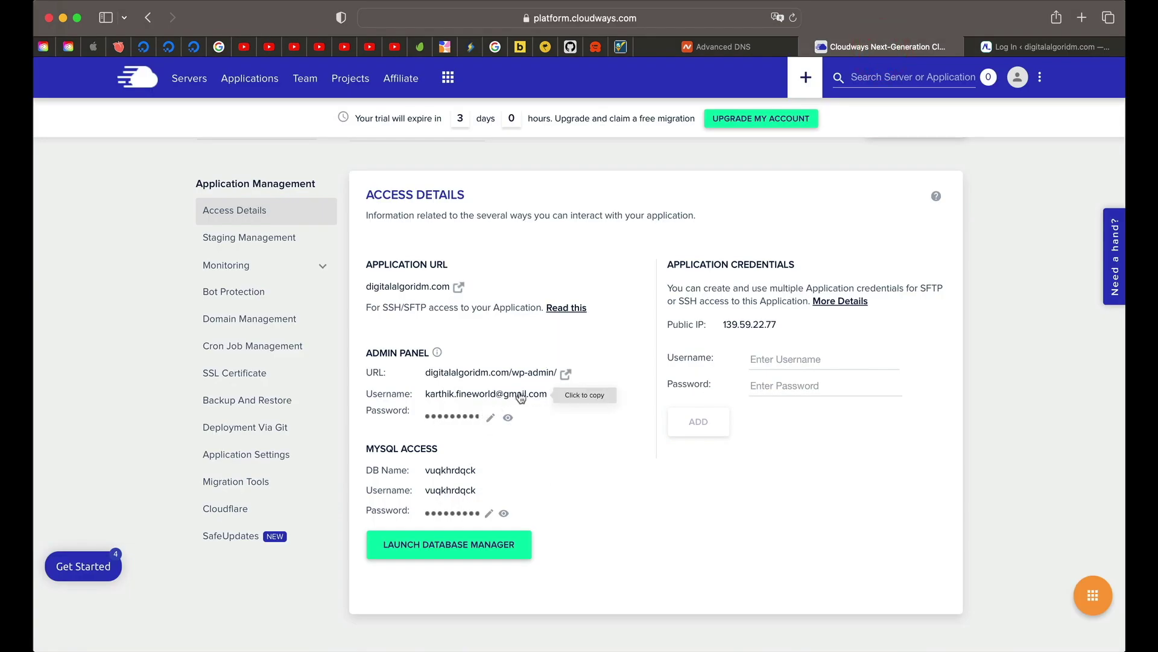
pyautogui.click(520, 395)
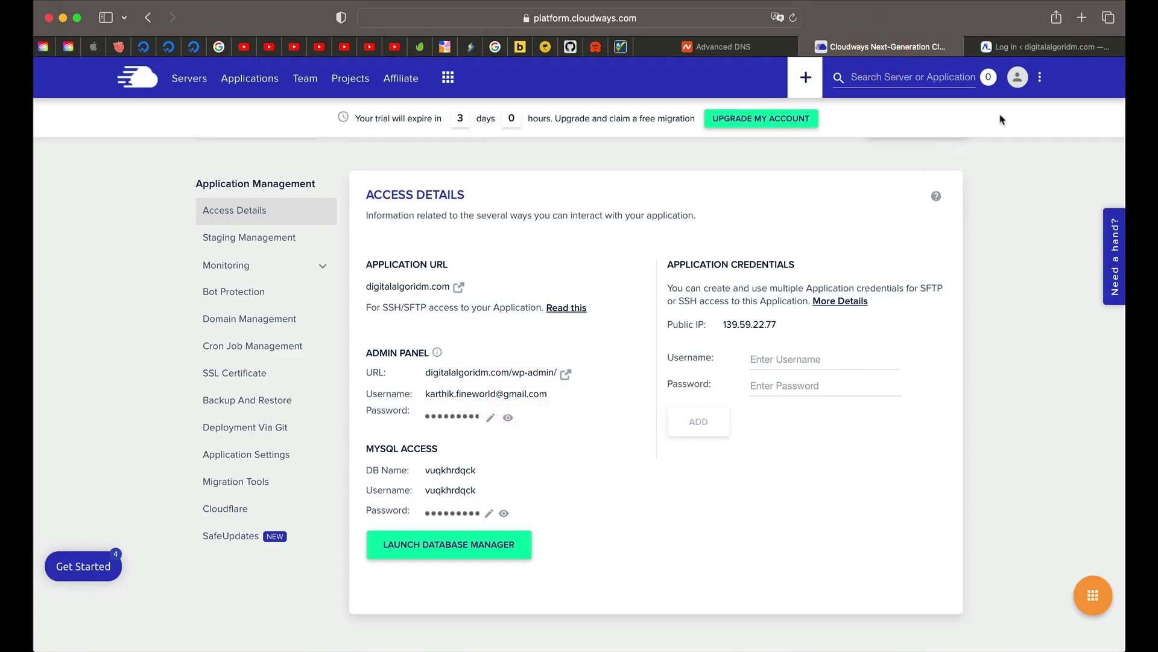
# Step: Log into WordPress admin with the username and password copied from Cloudways, saving the password in the browser
pyautogui.click(1037, 49)
pyautogui.press('super+v')
pyautogui.click(880, 233)
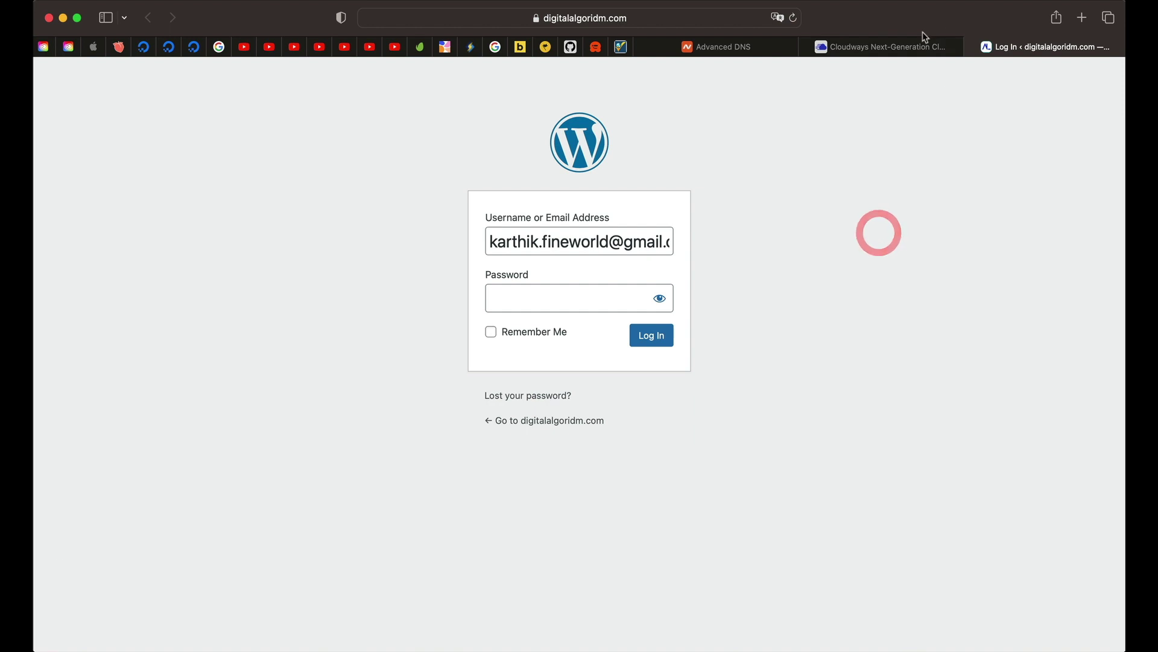
pyautogui.click(914, 48)
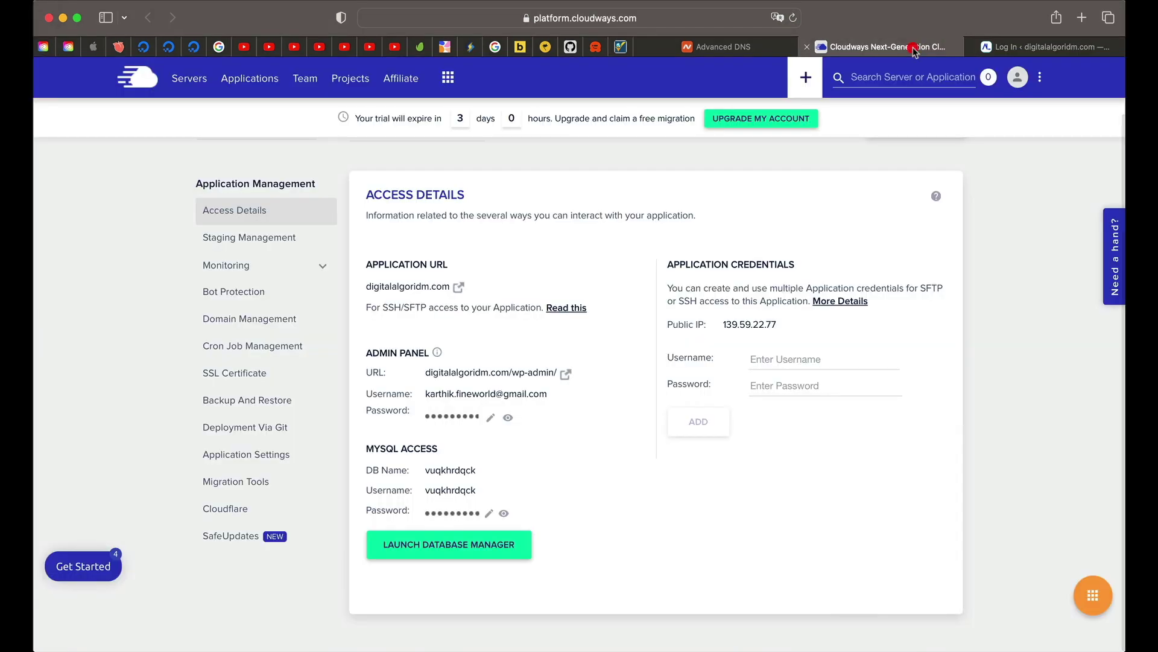
pyautogui.click(471, 417)
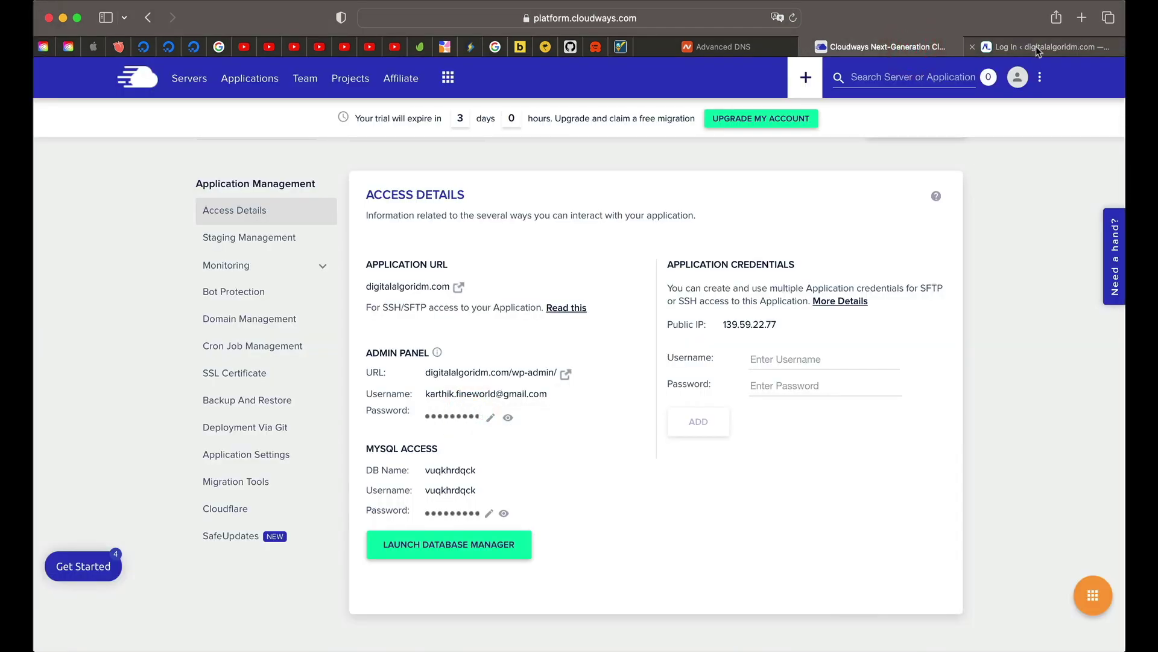
pyautogui.click(1037, 49)
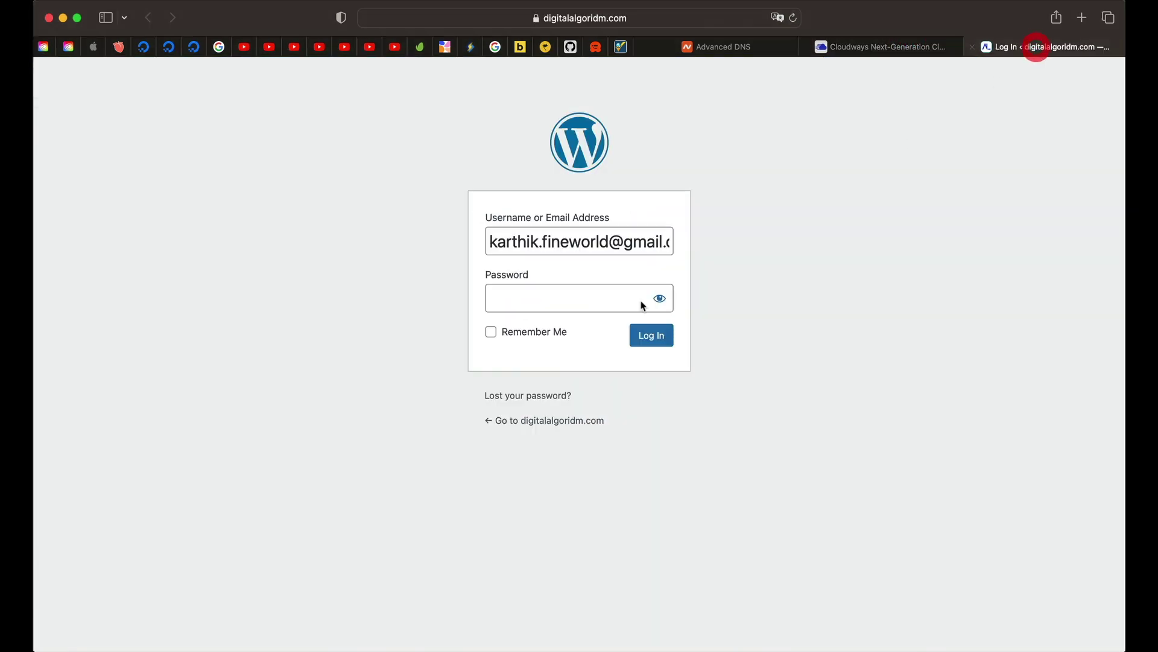
pyautogui.click(590, 300)
pyautogui.press('super+v')
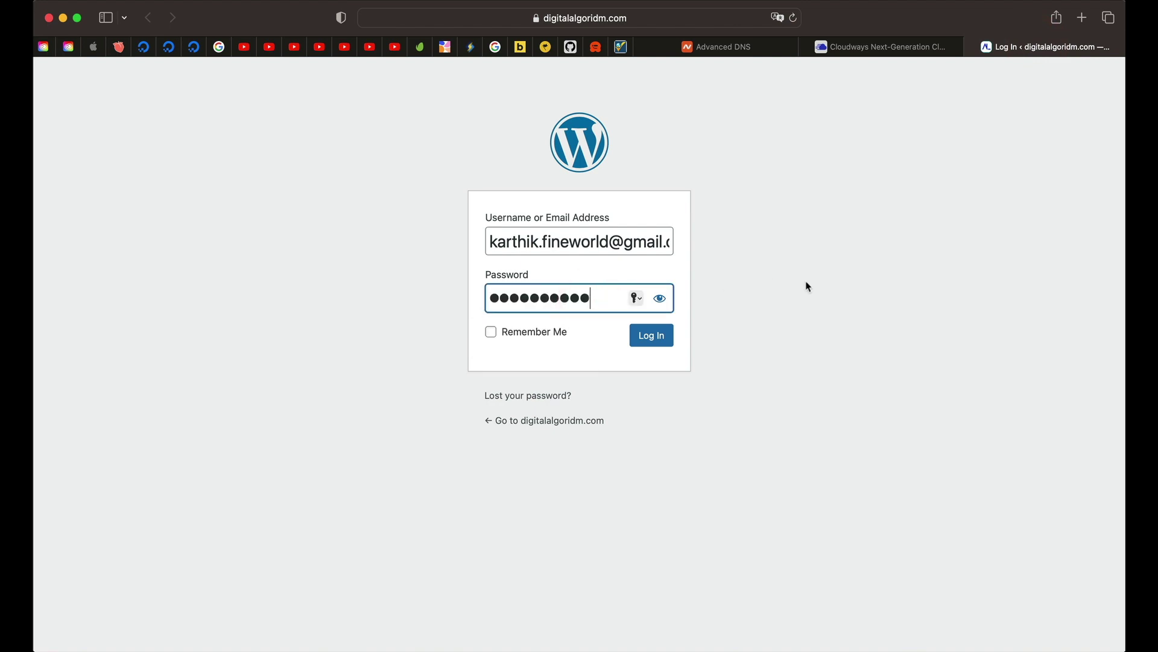
pyautogui.click(656, 339)
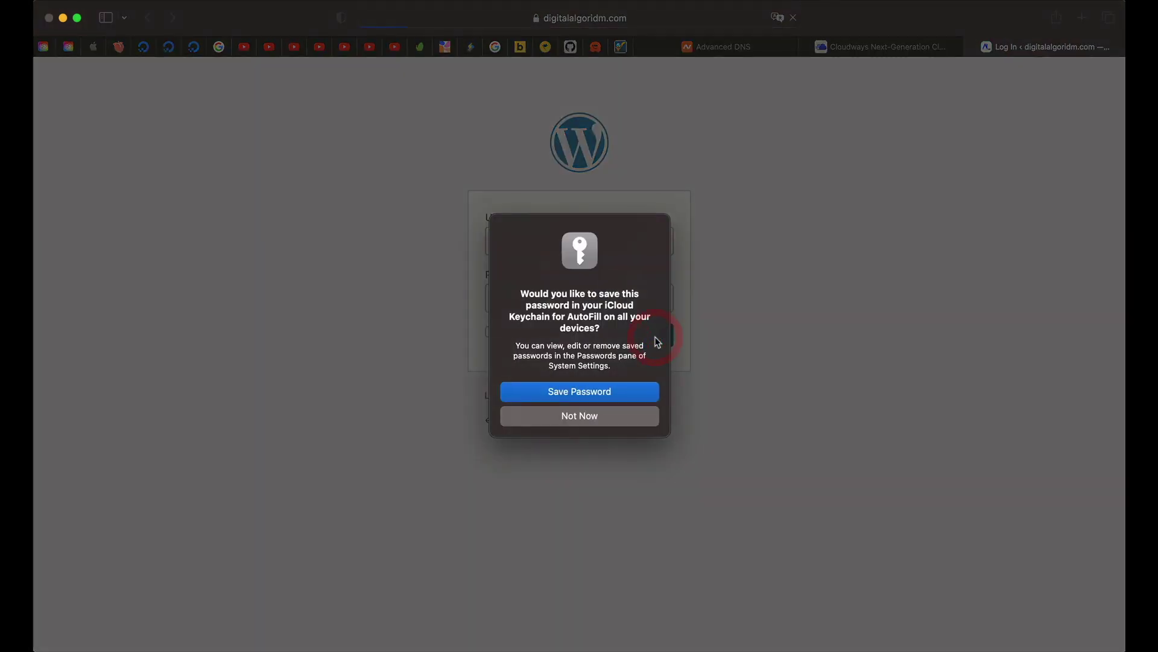
pyautogui.click(592, 393)
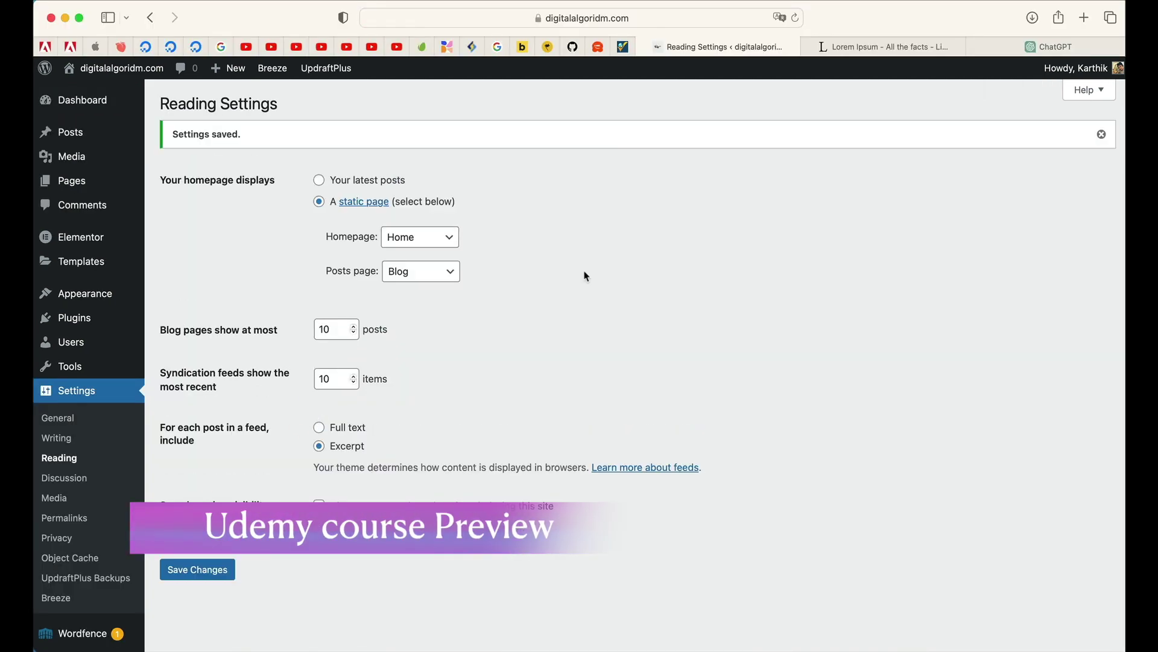
# Step: Open the Home page in Elementor in the background and preview the live homepage
pyautogui.click(68, 181)
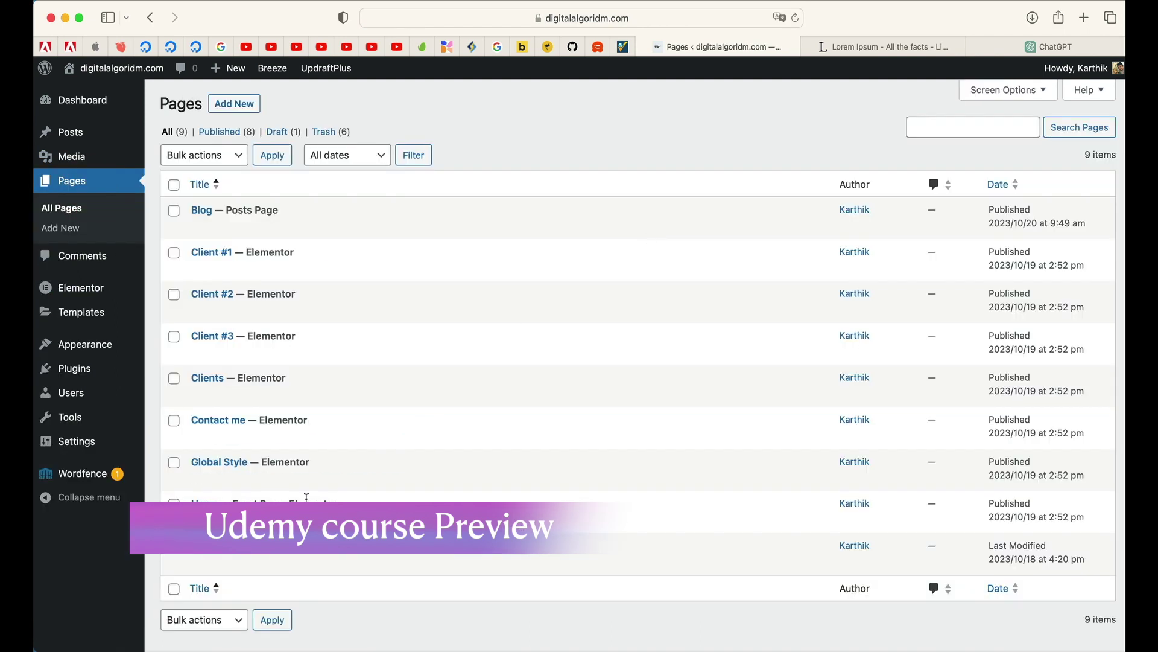
pyautogui.keyDown('super'); pyautogui.click(298, 502); pyautogui.keyUp('super')
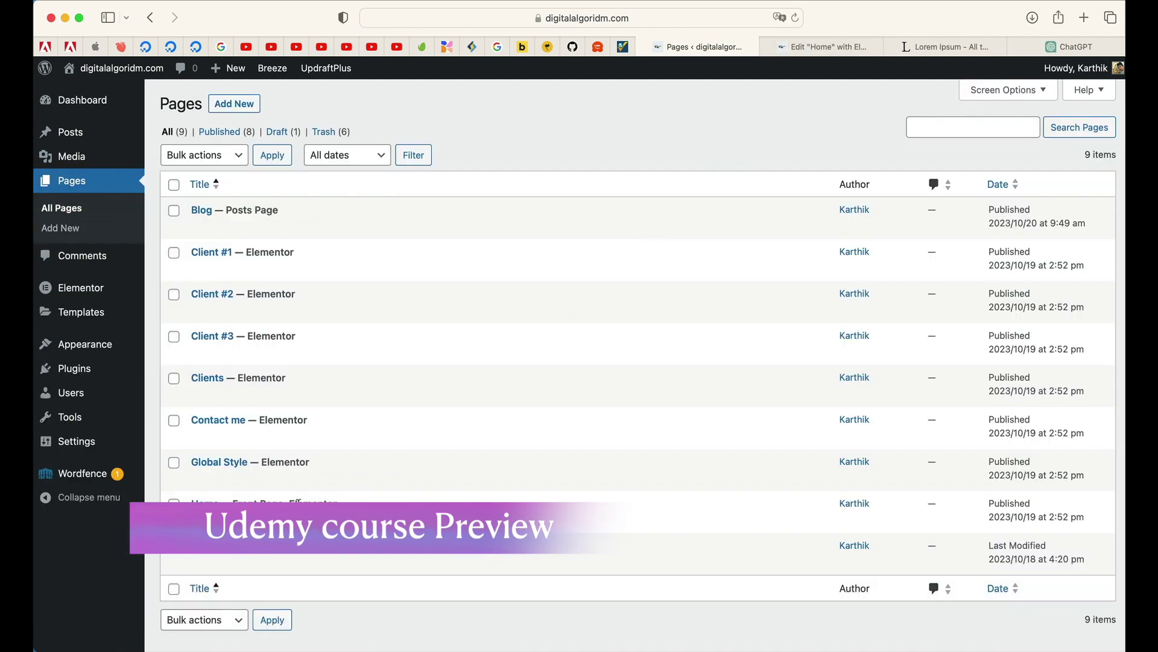
pyautogui.keyDown('super'); pyautogui.click(90, 99); pyautogui.keyUp('super')
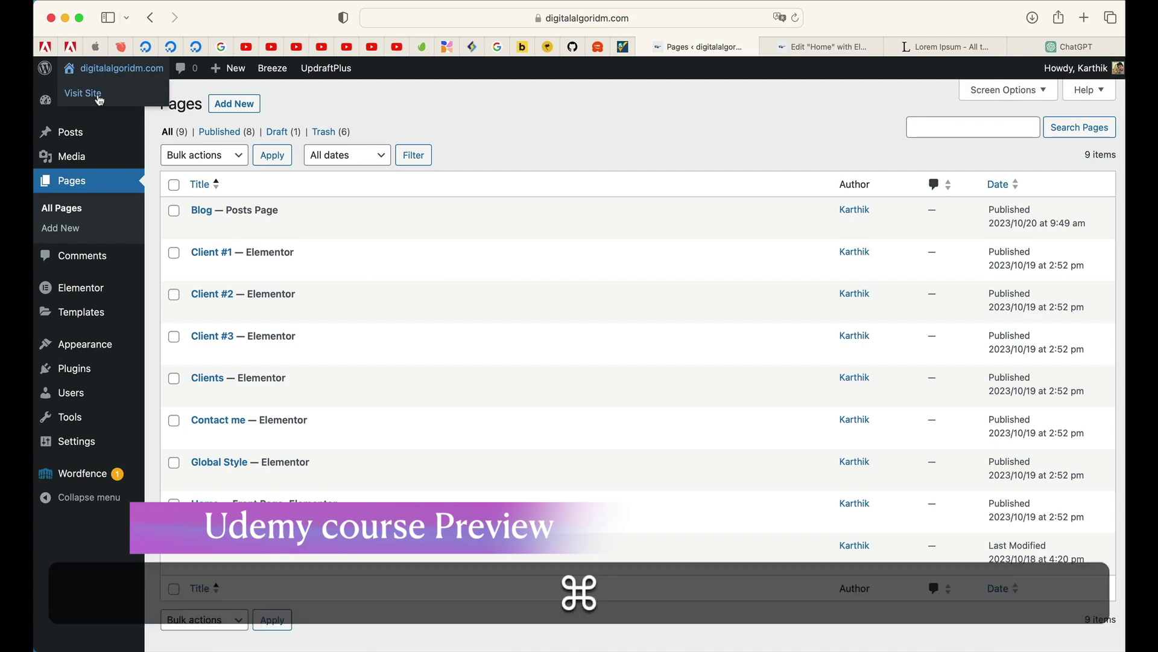
pyautogui.click(887, 46)
pyautogui.scroll(-10, 467, 391)
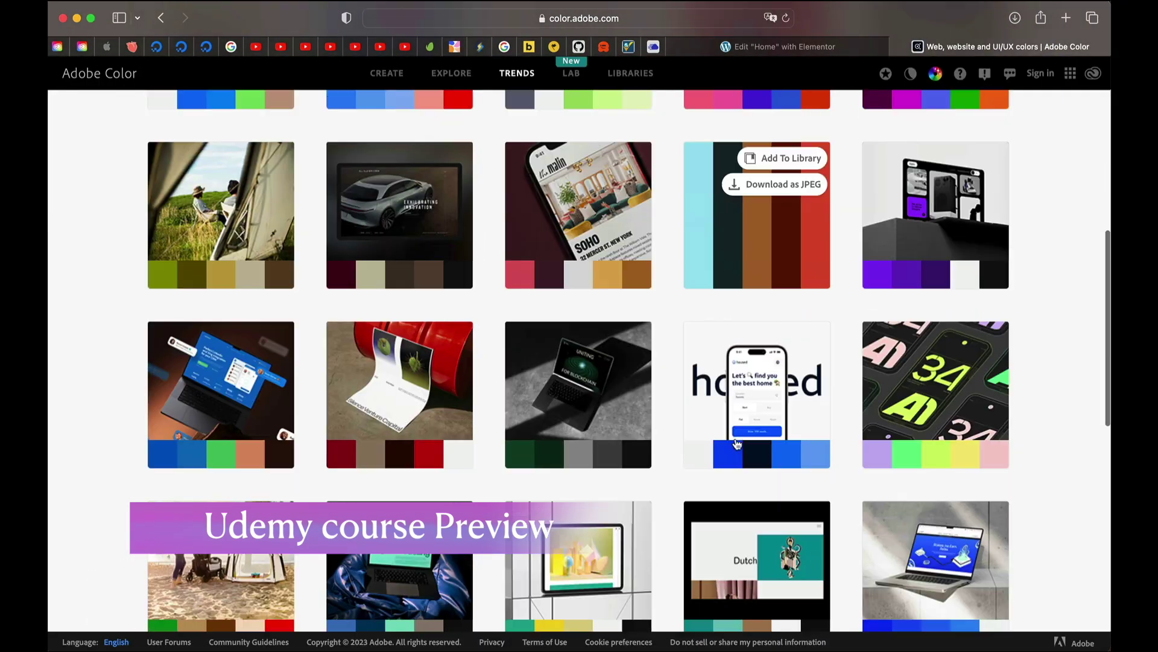
pyautogui.scroll(-10, 388, 465)
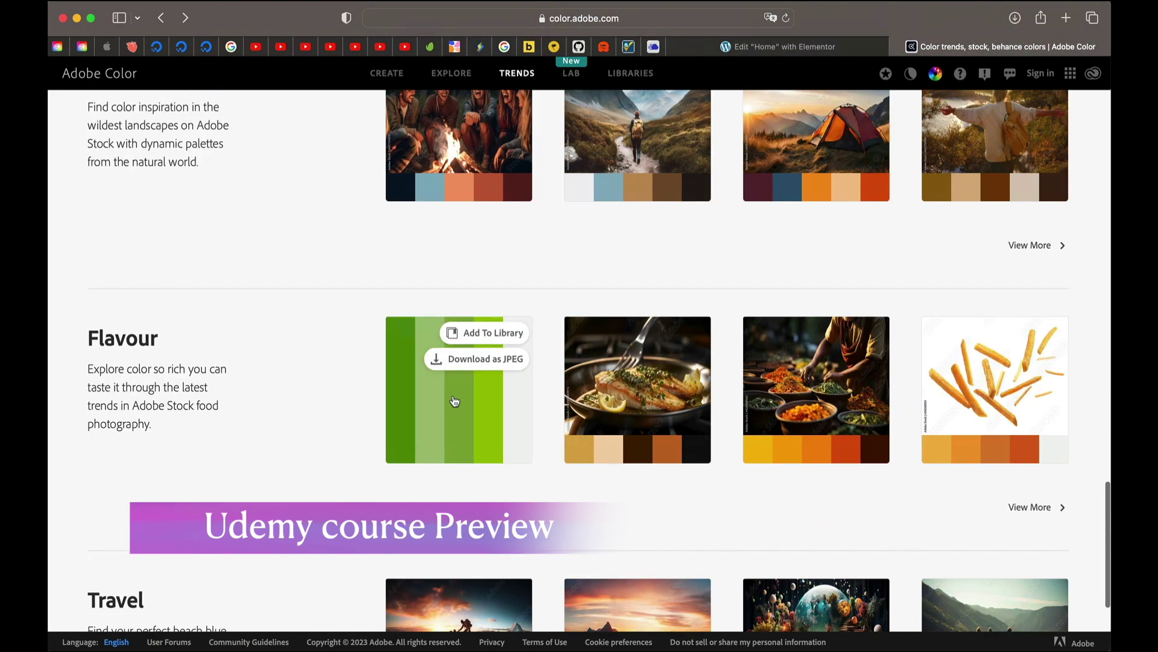
# Step: Try global colours on the navigation menu text and active state, then select the header container
pyautogui.click(452, 401)
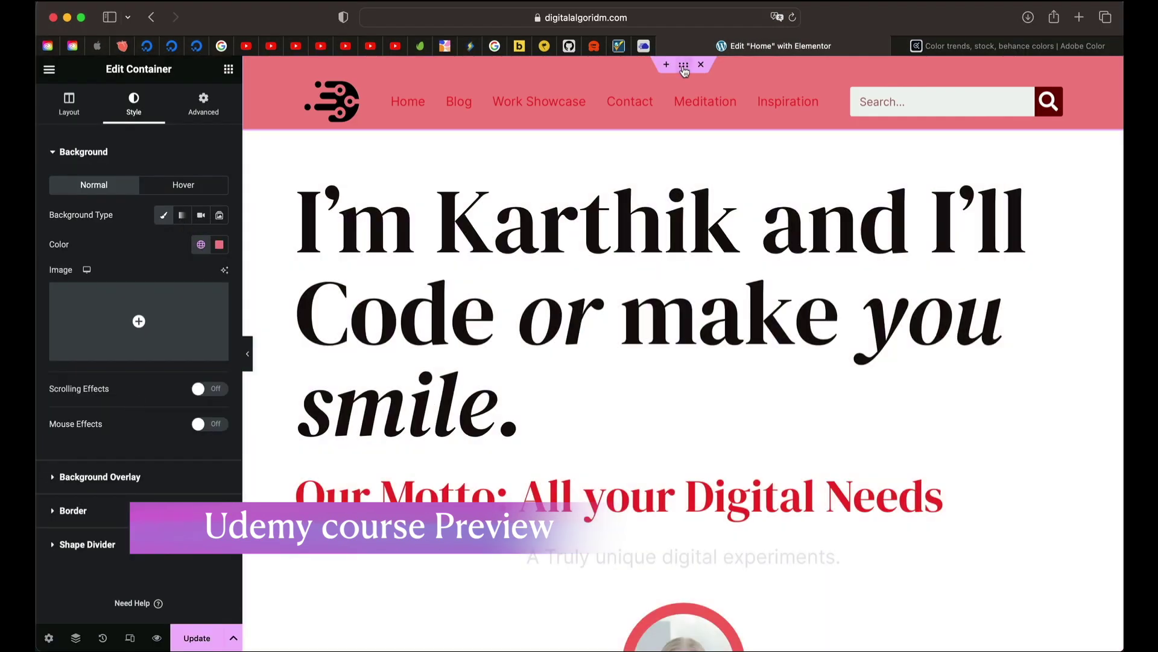
pyautogui.click(200, 244)
pyautogui.click(91, 297)
pyautogui.click(603, 101)
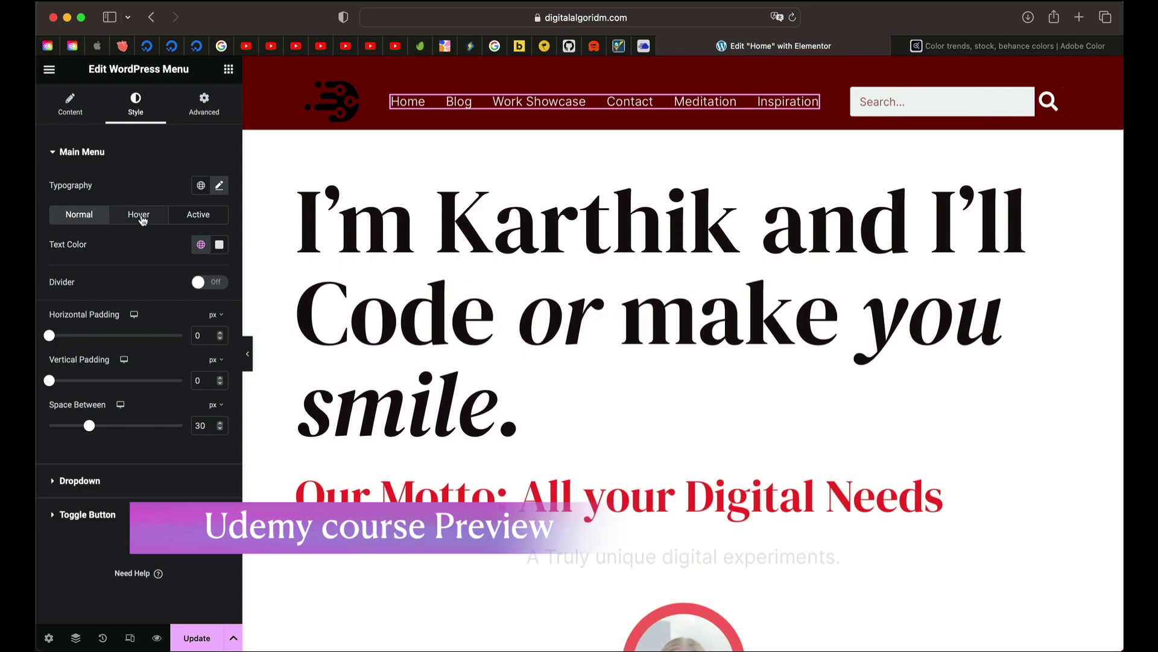
pyautogui.click(201, 215)
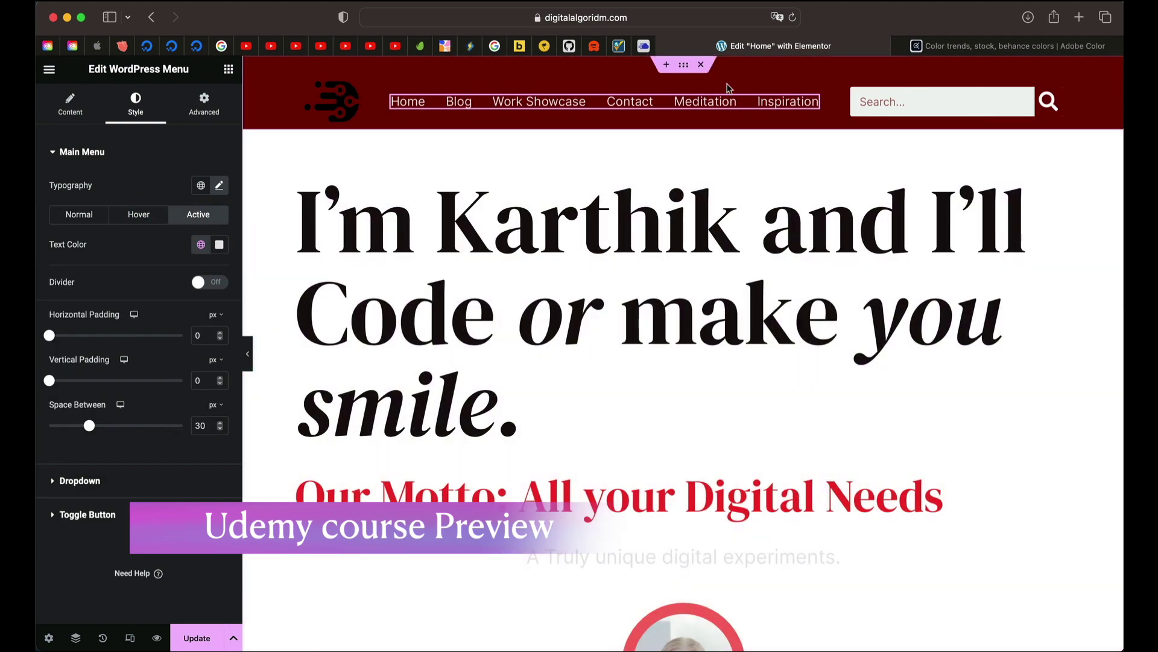
pyautogui.click(729, 88)
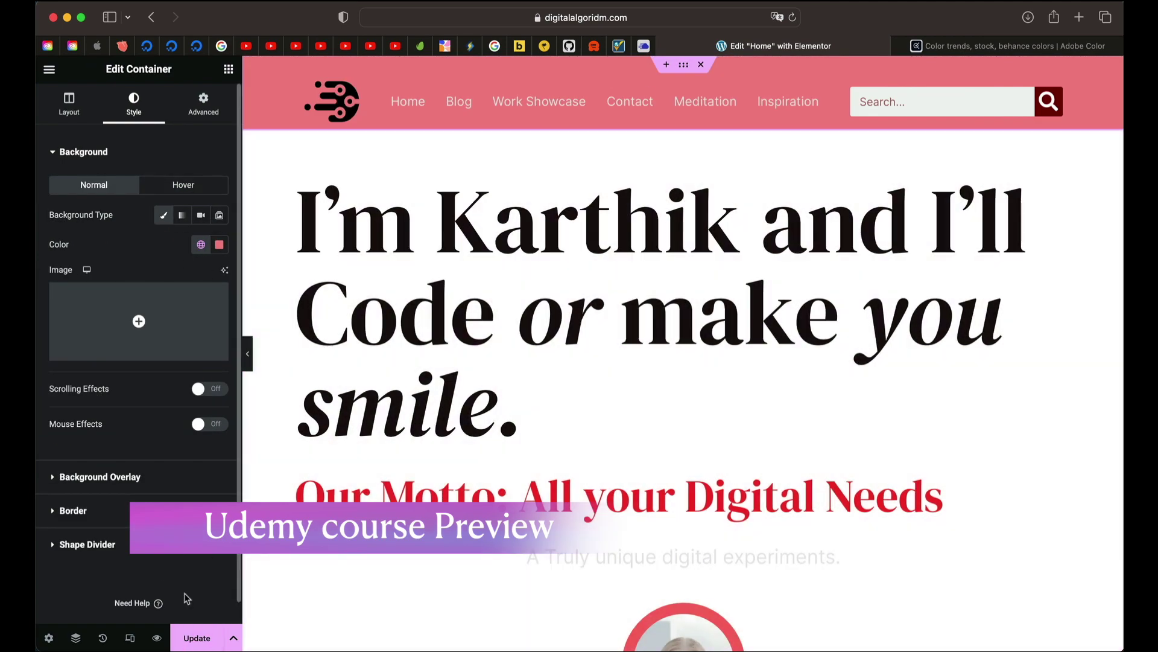
# Step: In mobile view, select the navigation menu and show global colour choices for its text
pyautogui.click(130, 637)
pyautogui.click(645, 69)
pyautogui.click(781, 120)
pyautogui.click(201, 244)
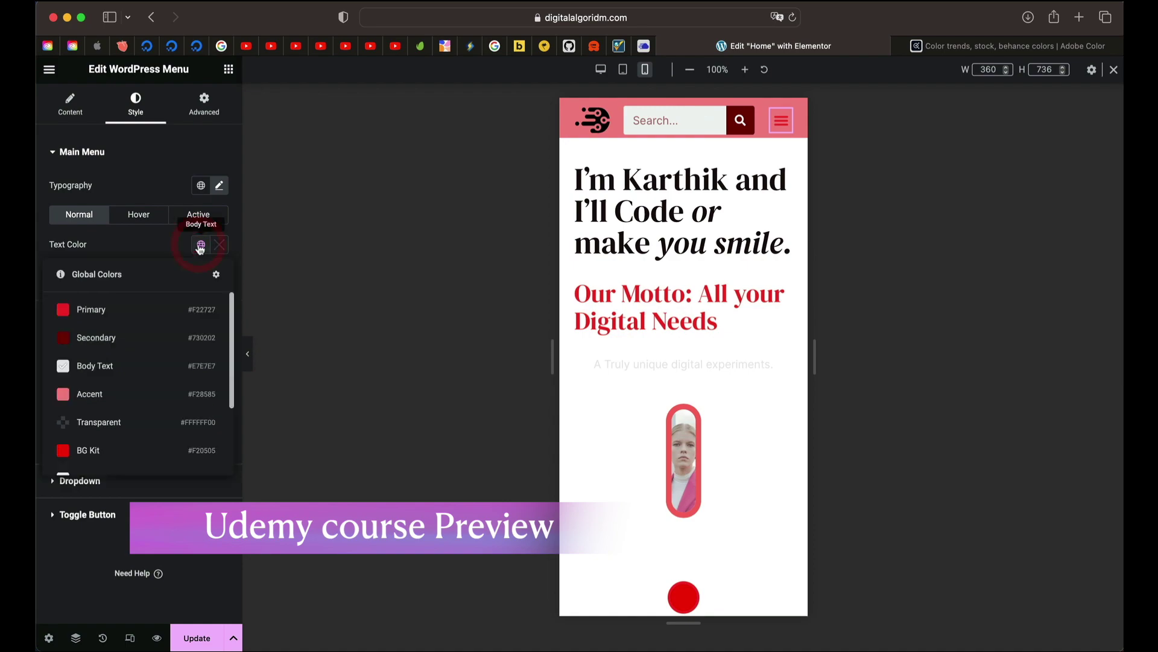